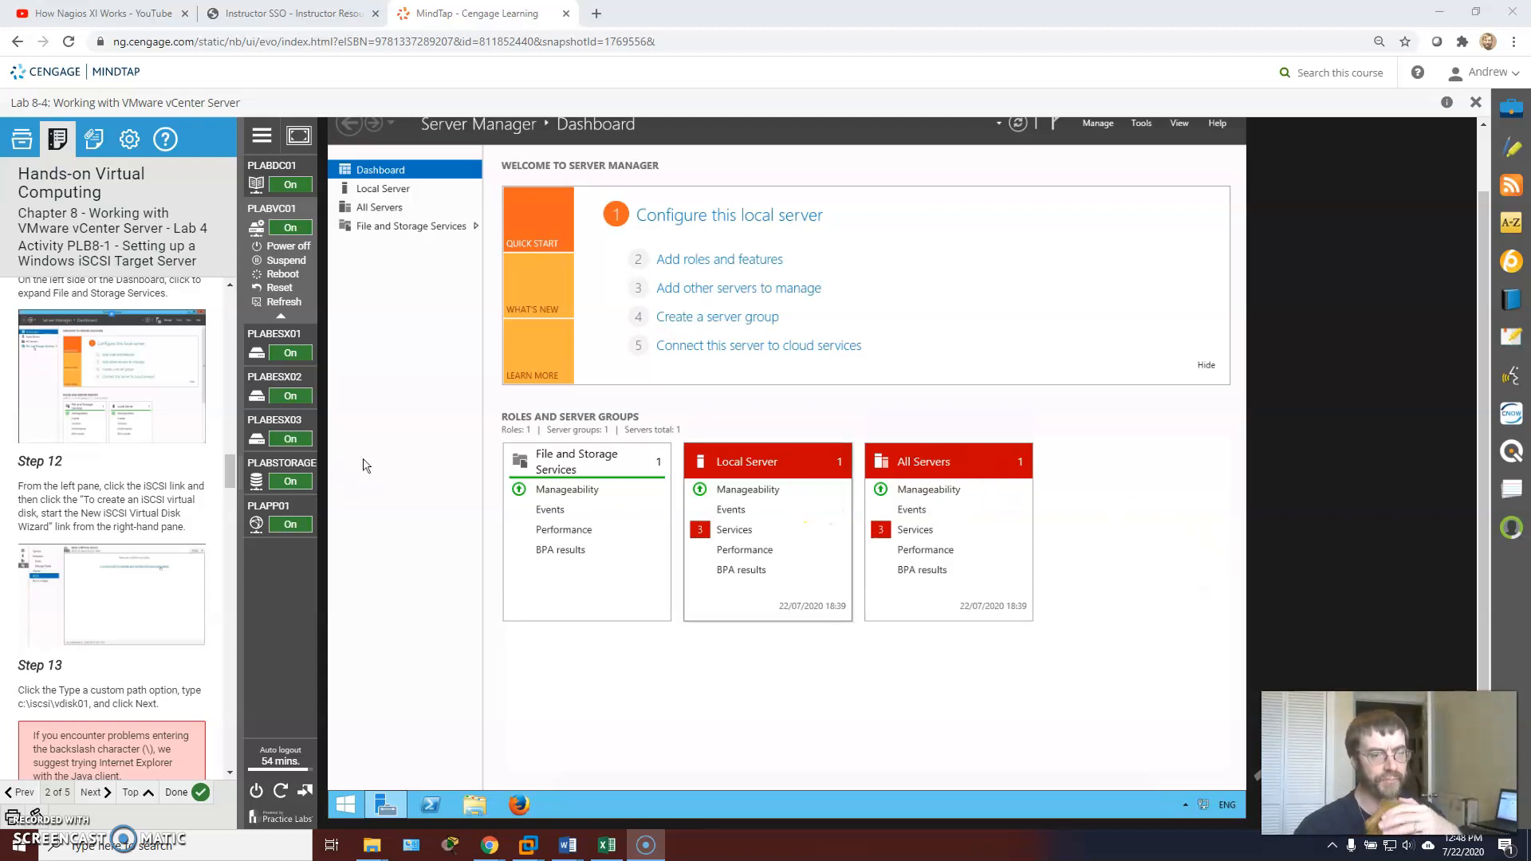
Step: Review the lab instructions for the Windows iSCSI target server activity from its objective and description onward
scroll(128, 407, "up", 3)
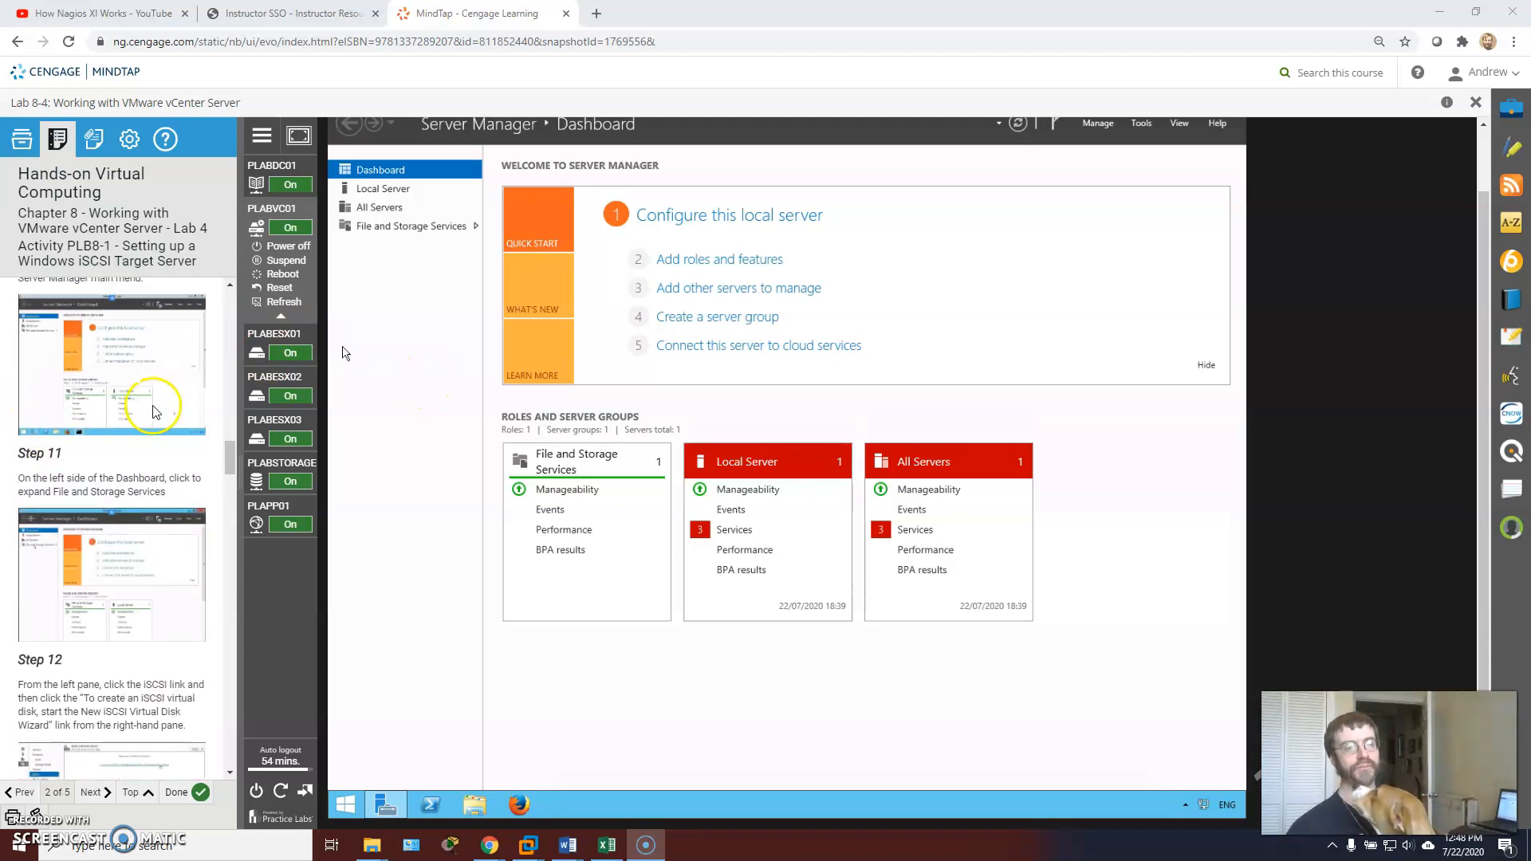
scroll(156, 412, "up", 3)
scroll(157, 409, "up", 15)
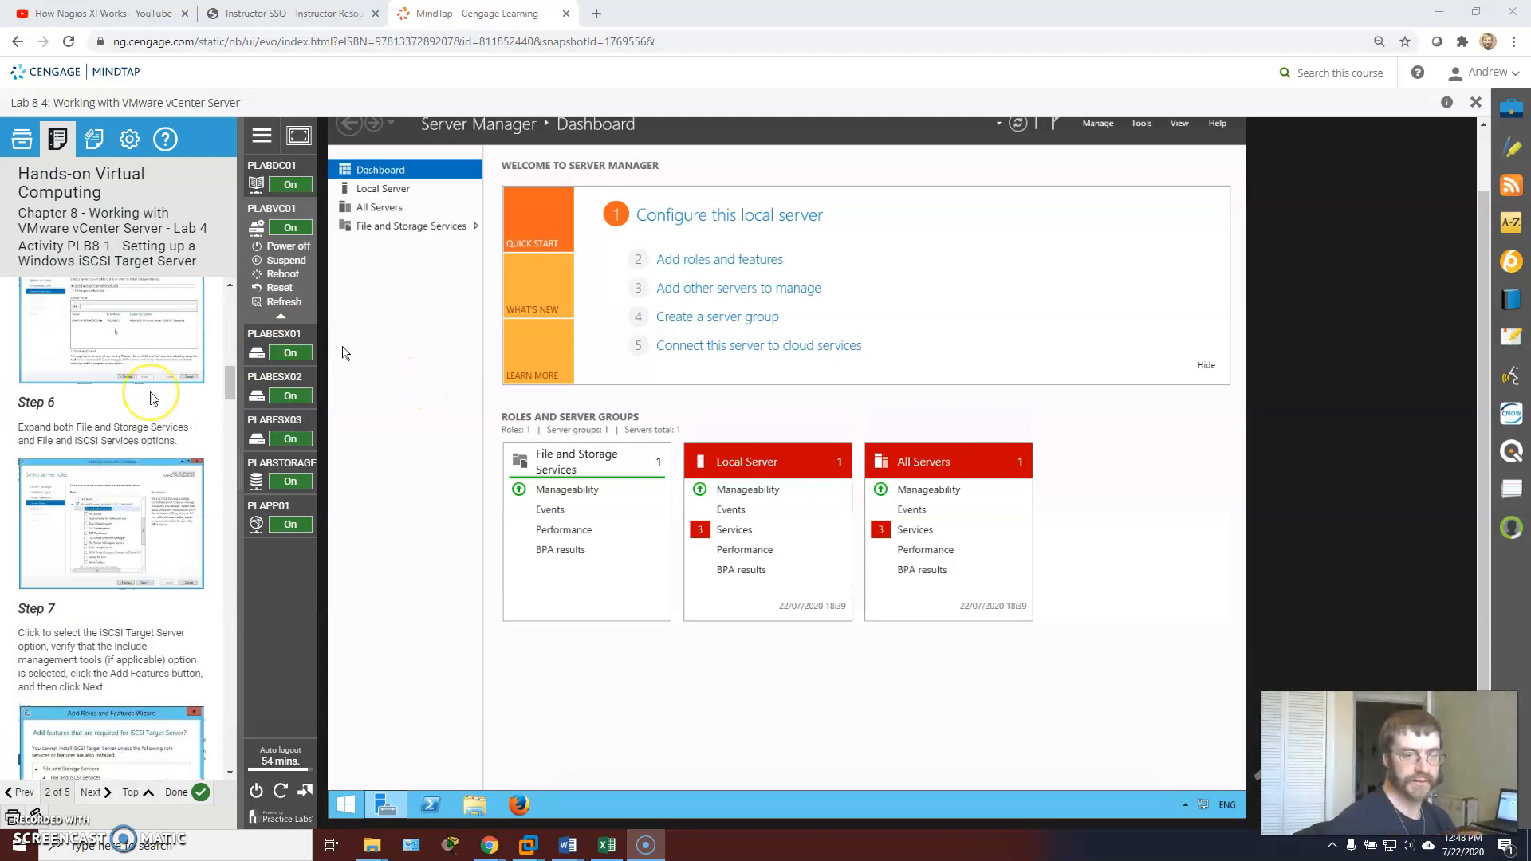
scroll(154, 399, "down", 3)
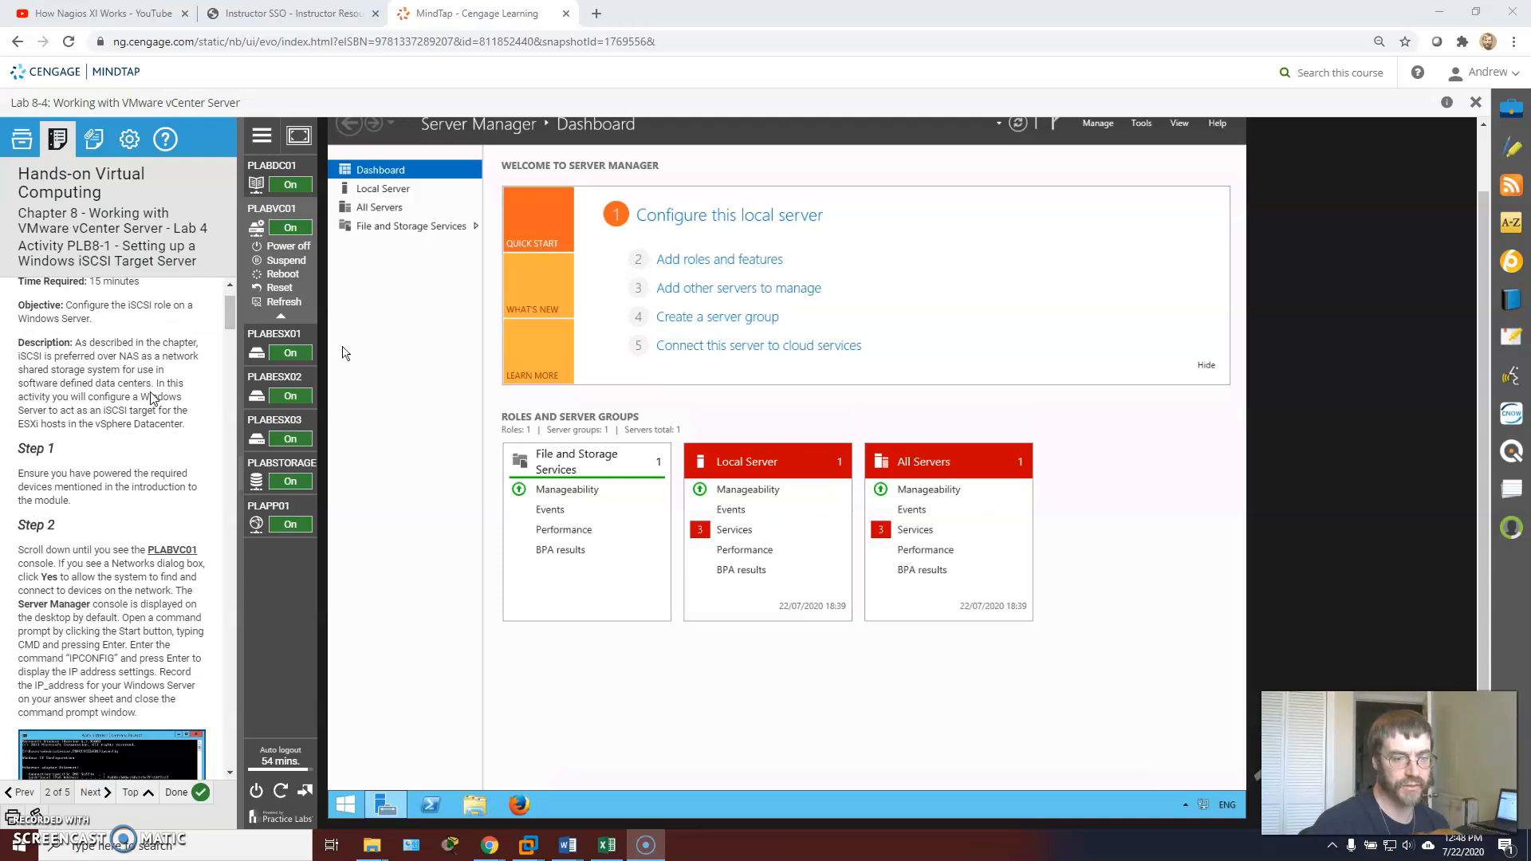
scroll(151, 393, "up", 3)
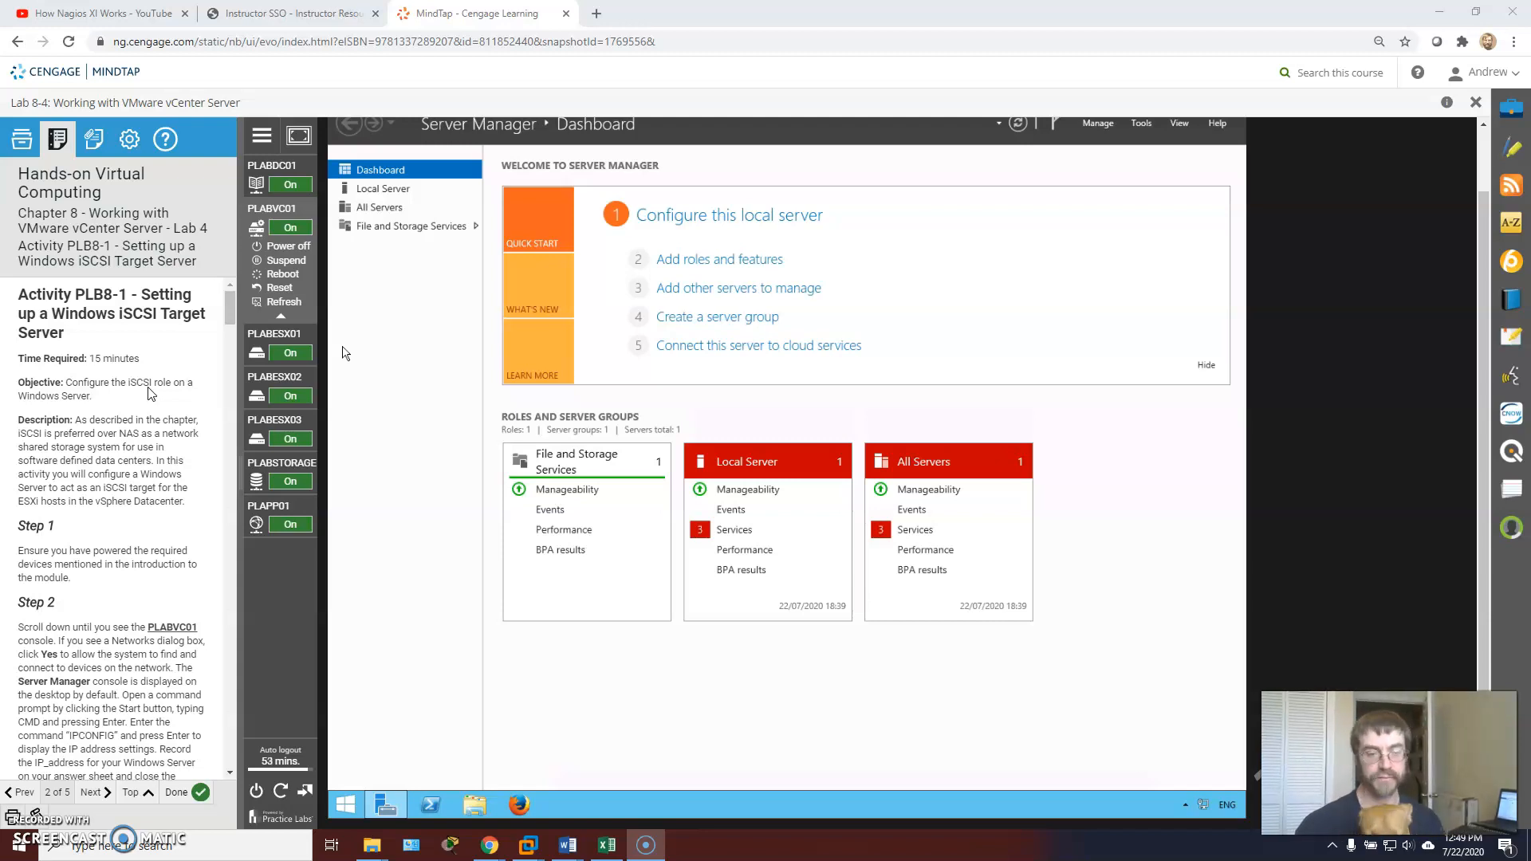
scroll(1276, 382, "up", 1)
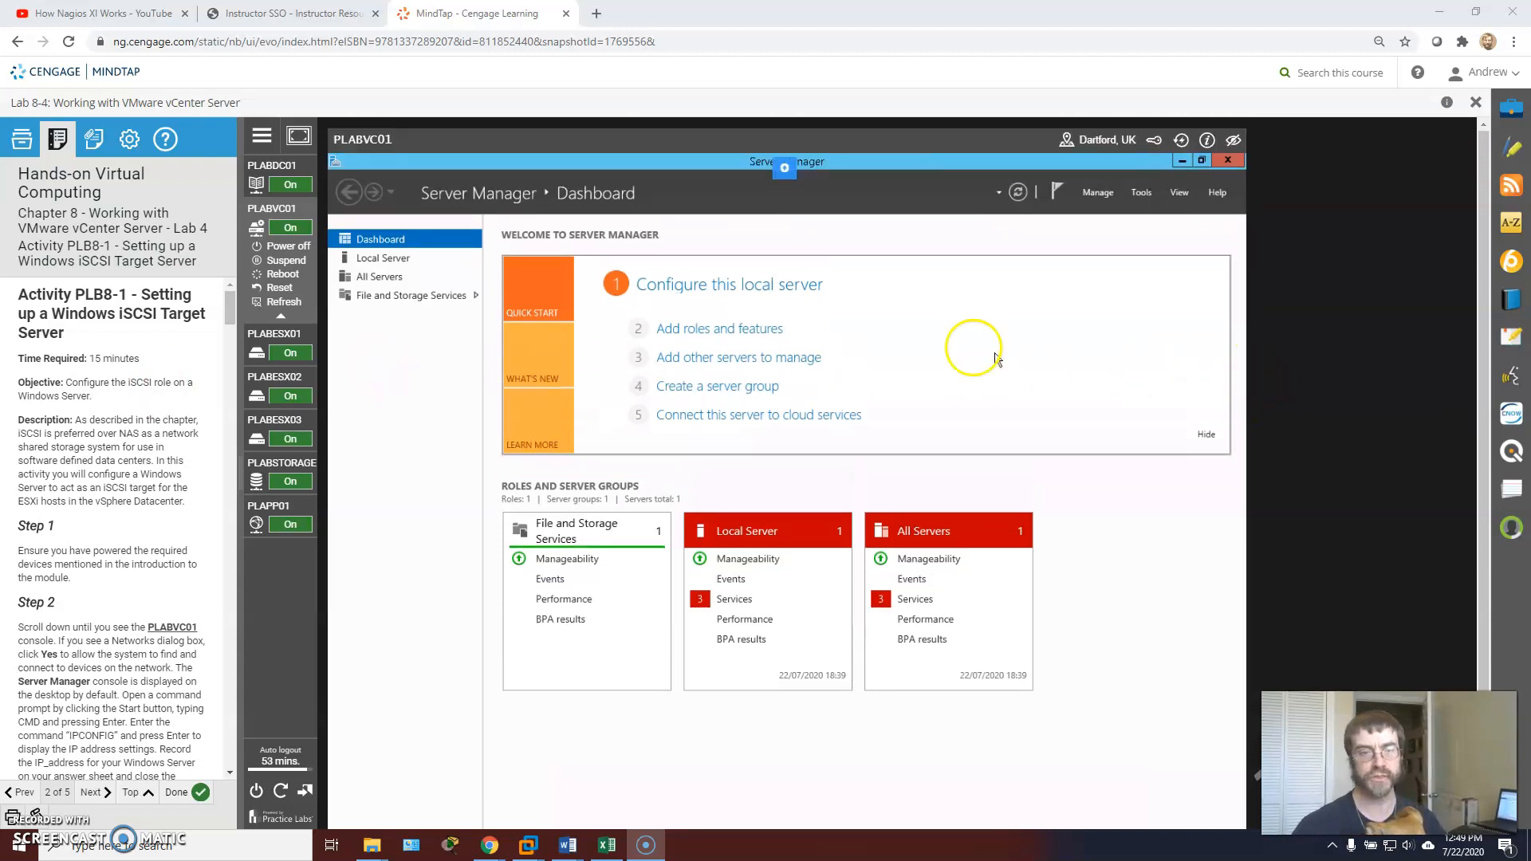
mouse_move(274, 194)
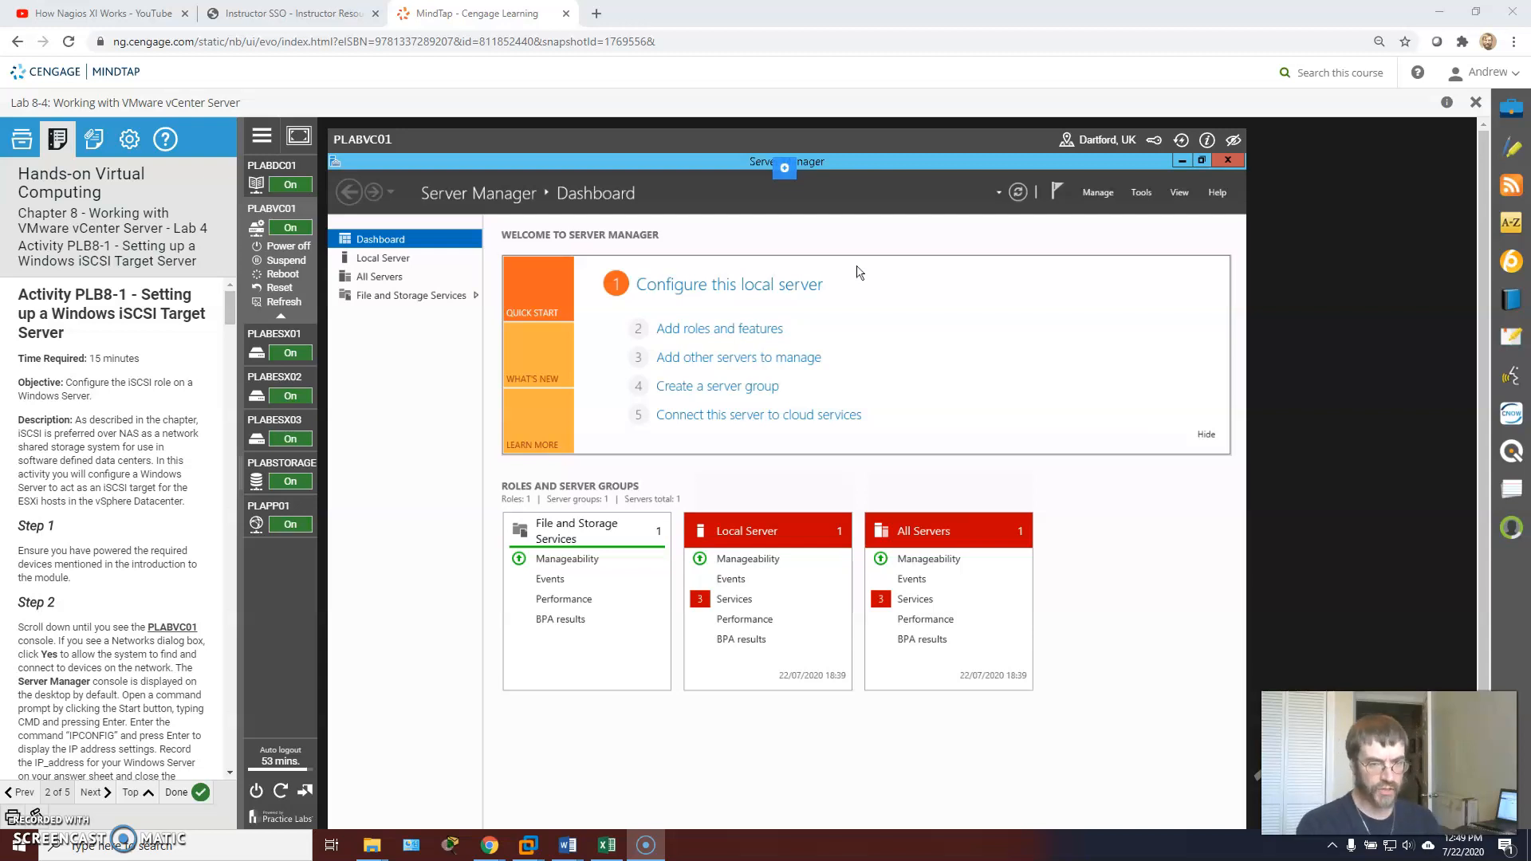
Step: Open File and Storage Services for the server and view its Storage Pools page
left_click(436, 236)
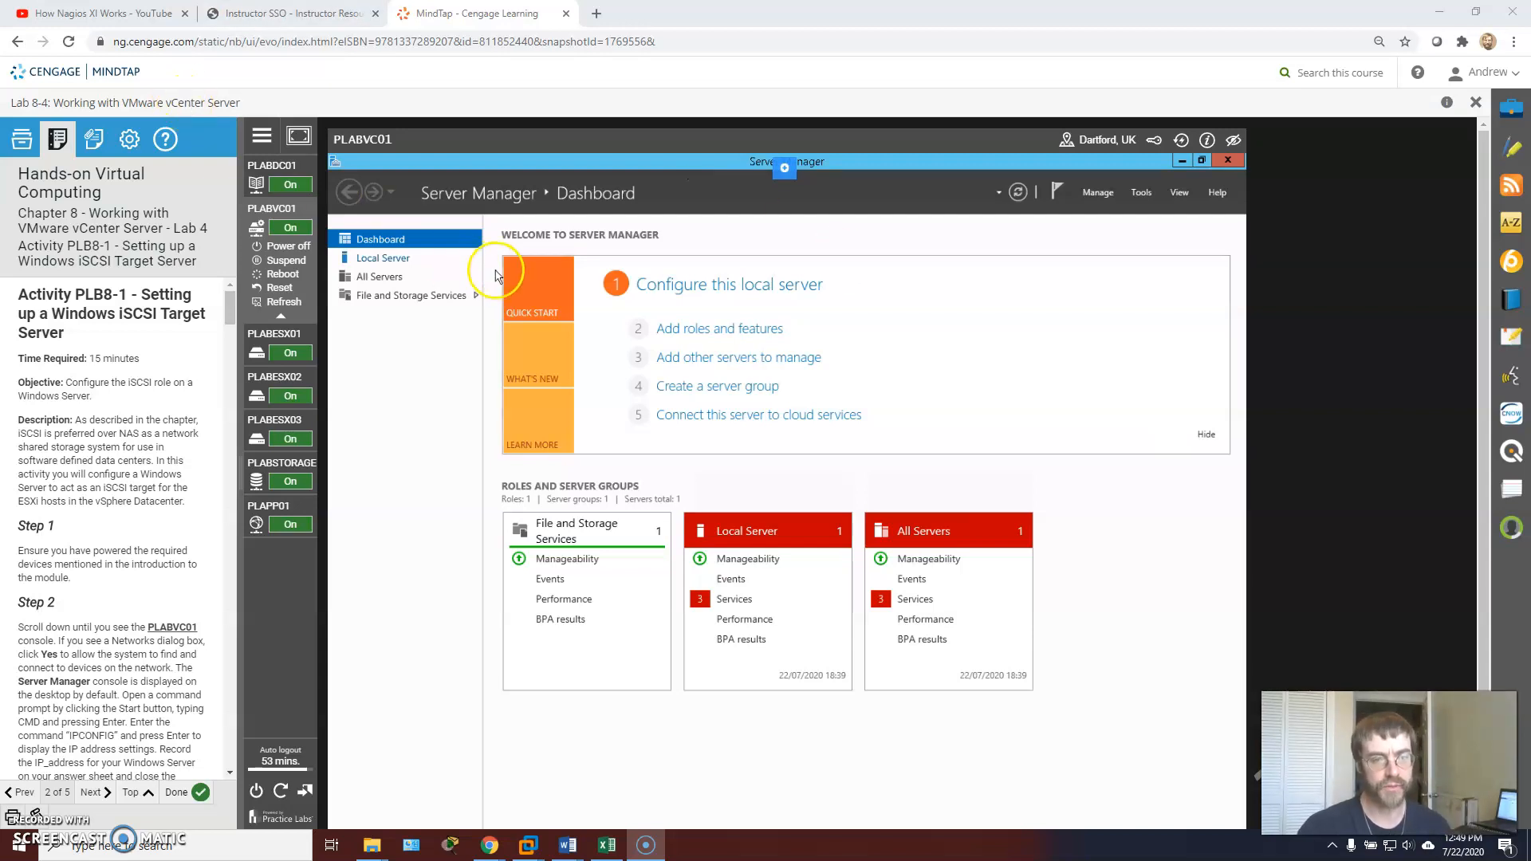
left_click(476, 296)
left_click(431, 301)
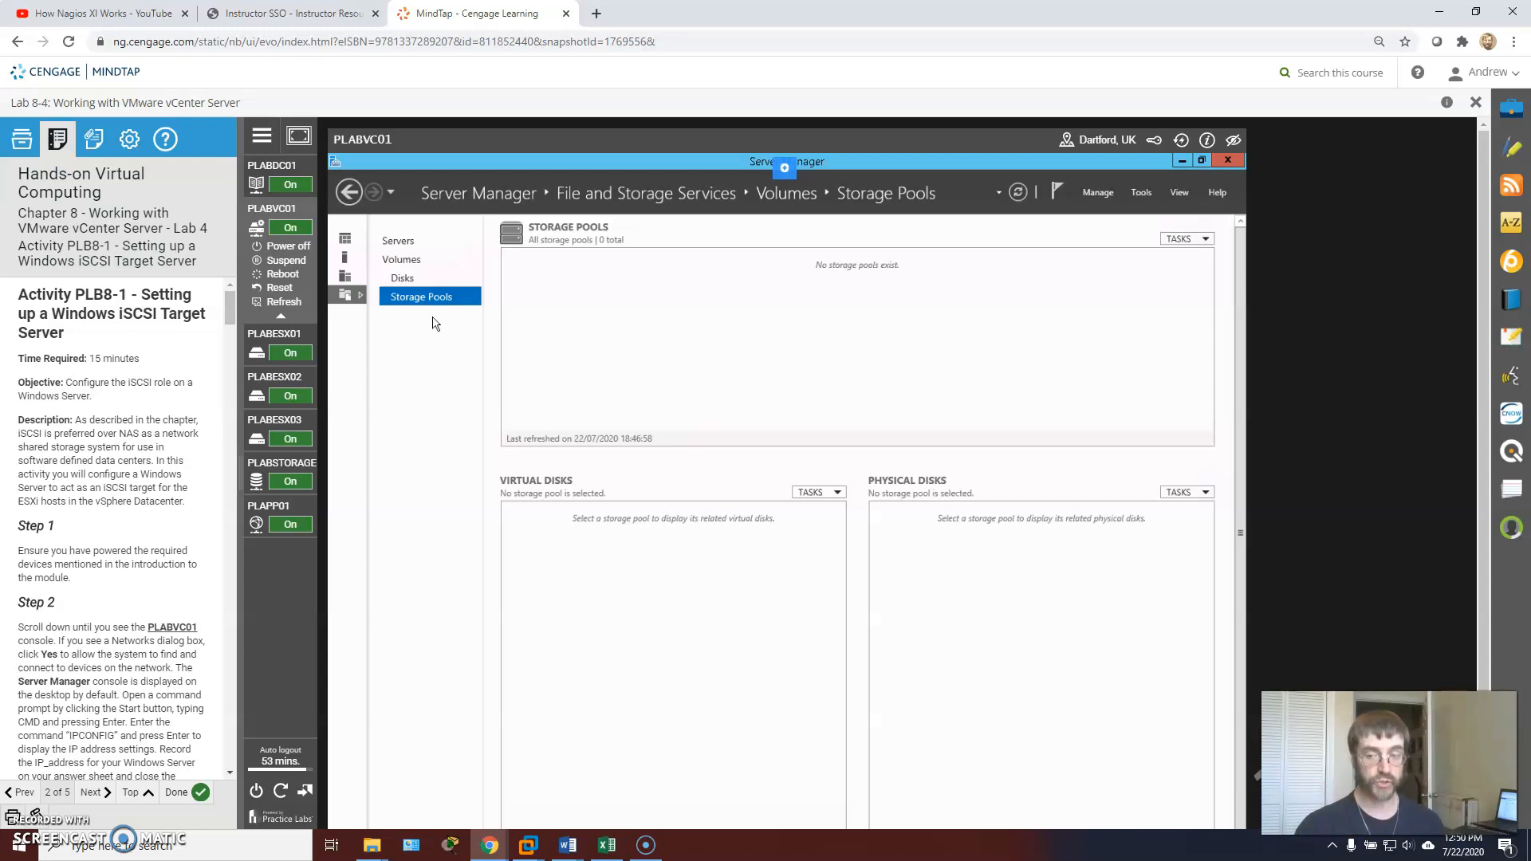
left_click(441, 323)
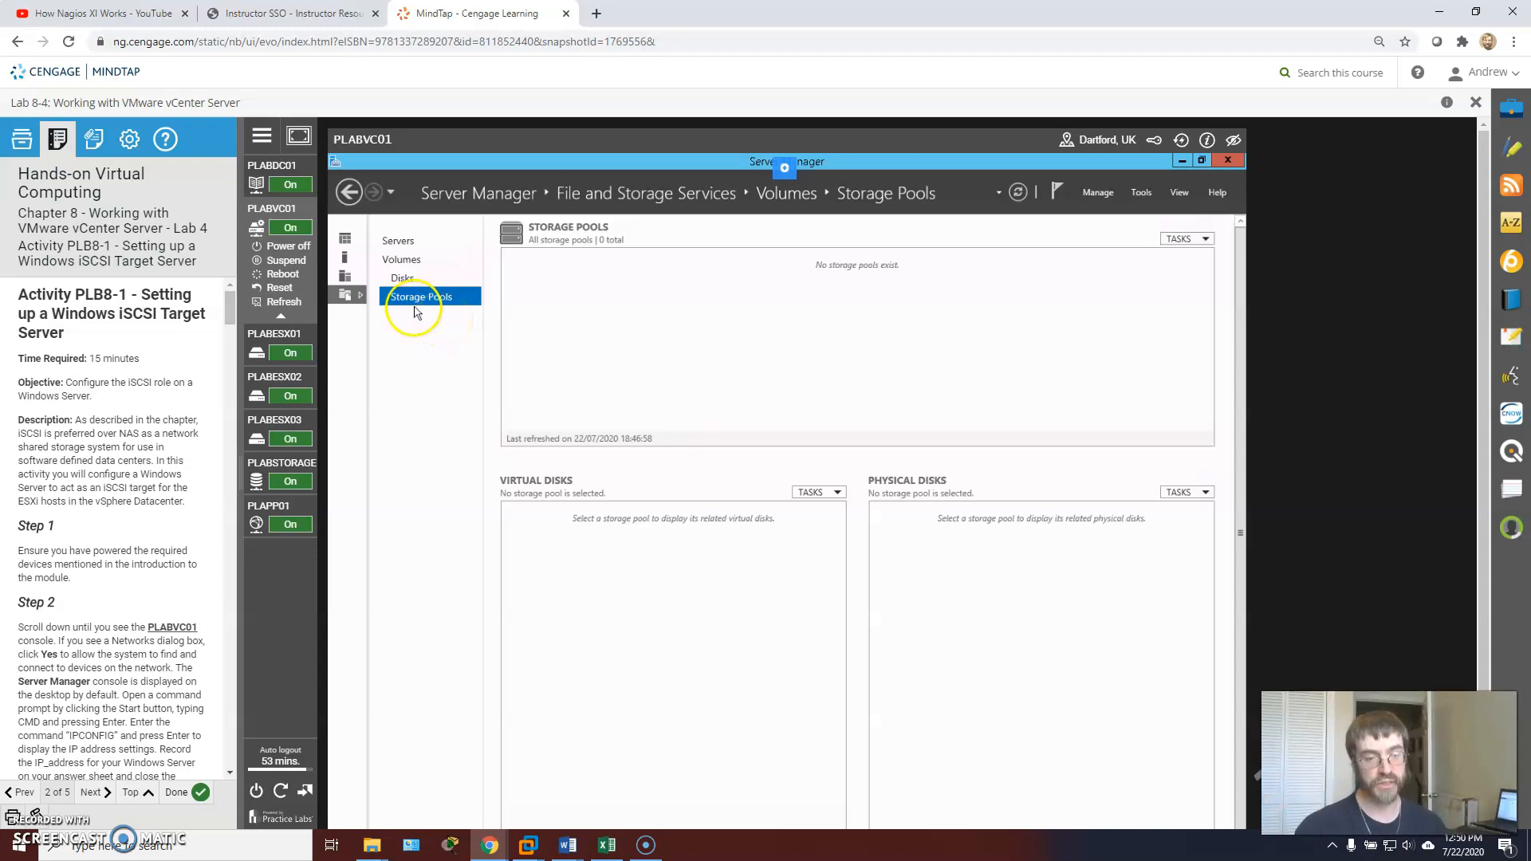
Step: Open Windows PowerShell on PLABVC01 and run ipconfig to display the server's IP address settings
scroll(114, 692, "down", 1)
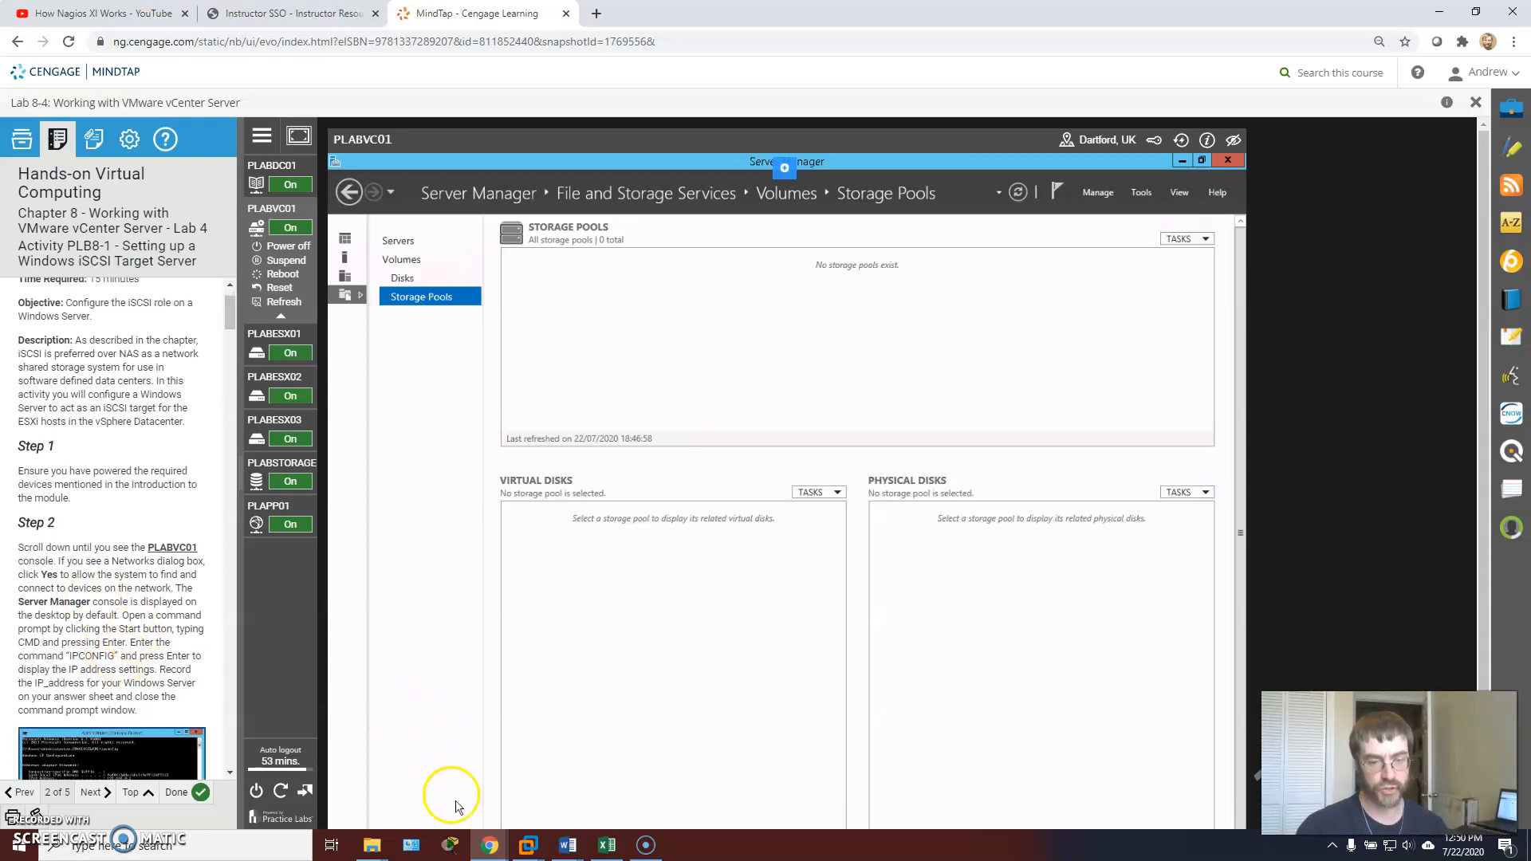
scroll(558, 702, "down", 1)
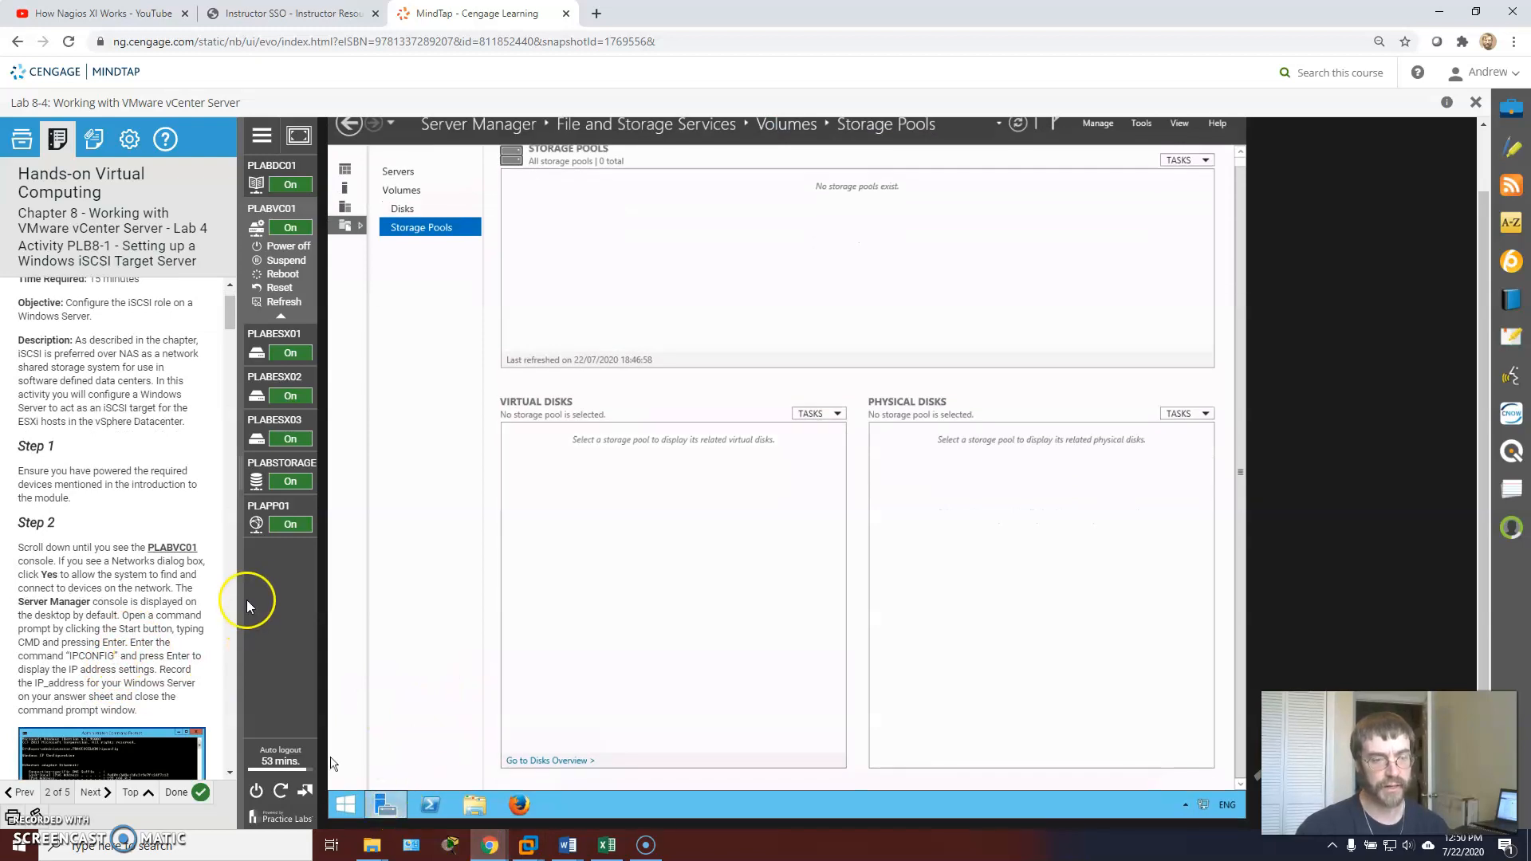
left_click(429, 806)
left_click(441, 537)
left_click(522, 448)
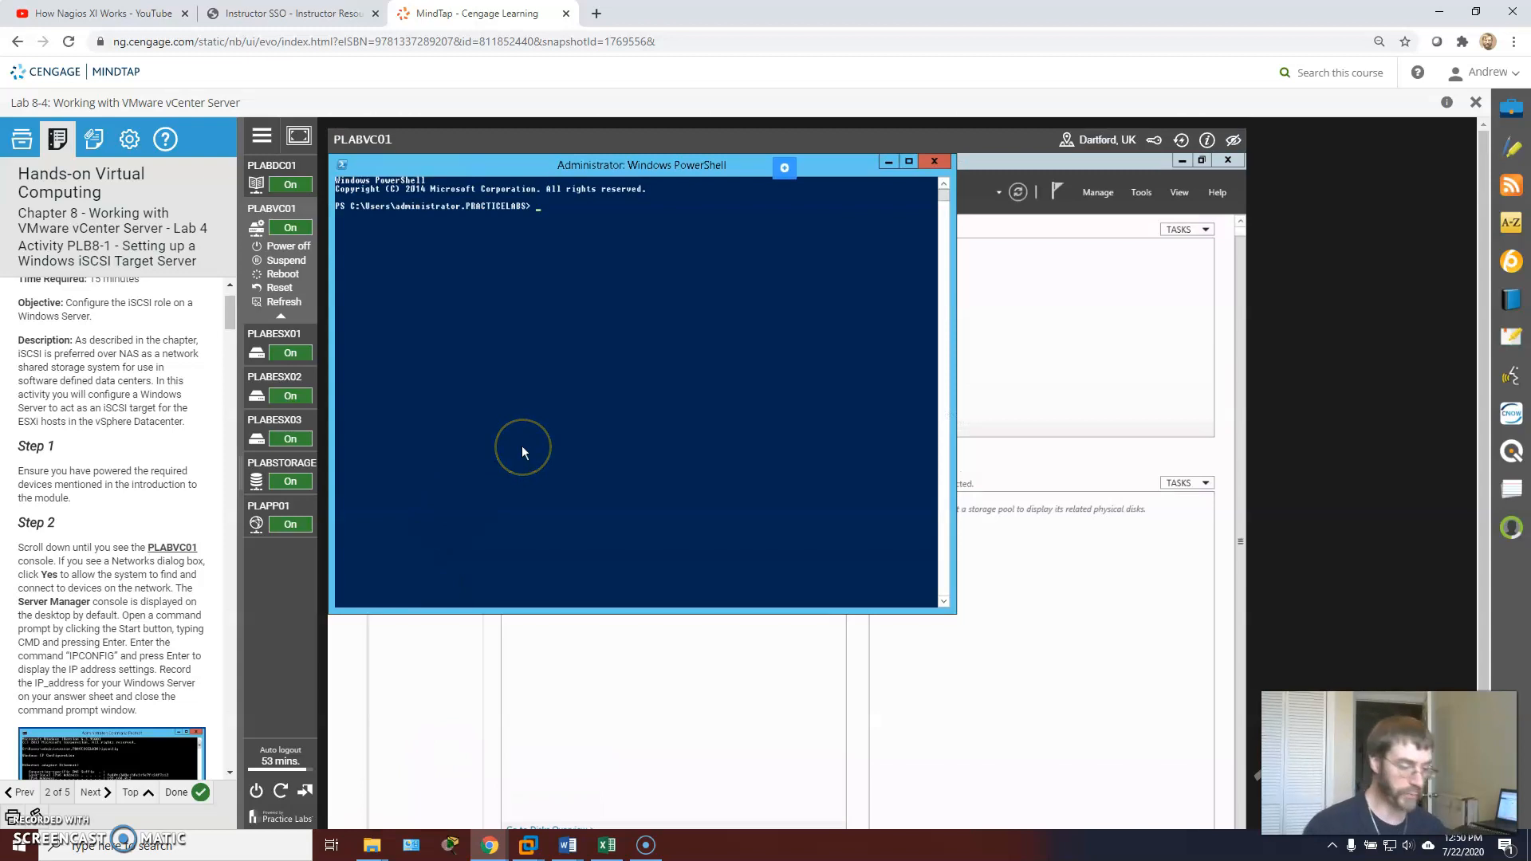
type("ipconfig")
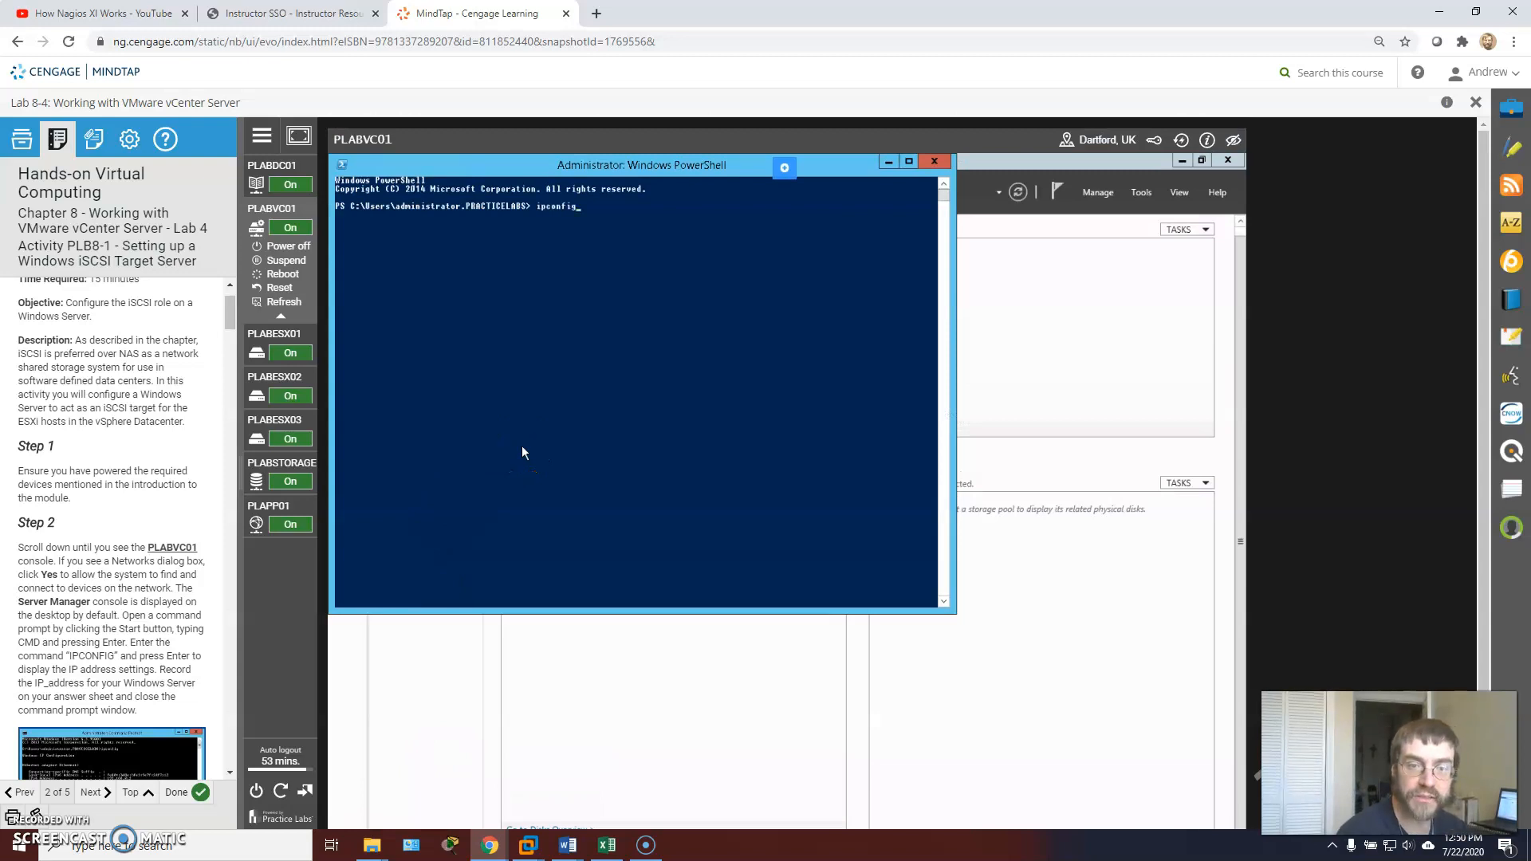
key("Return")
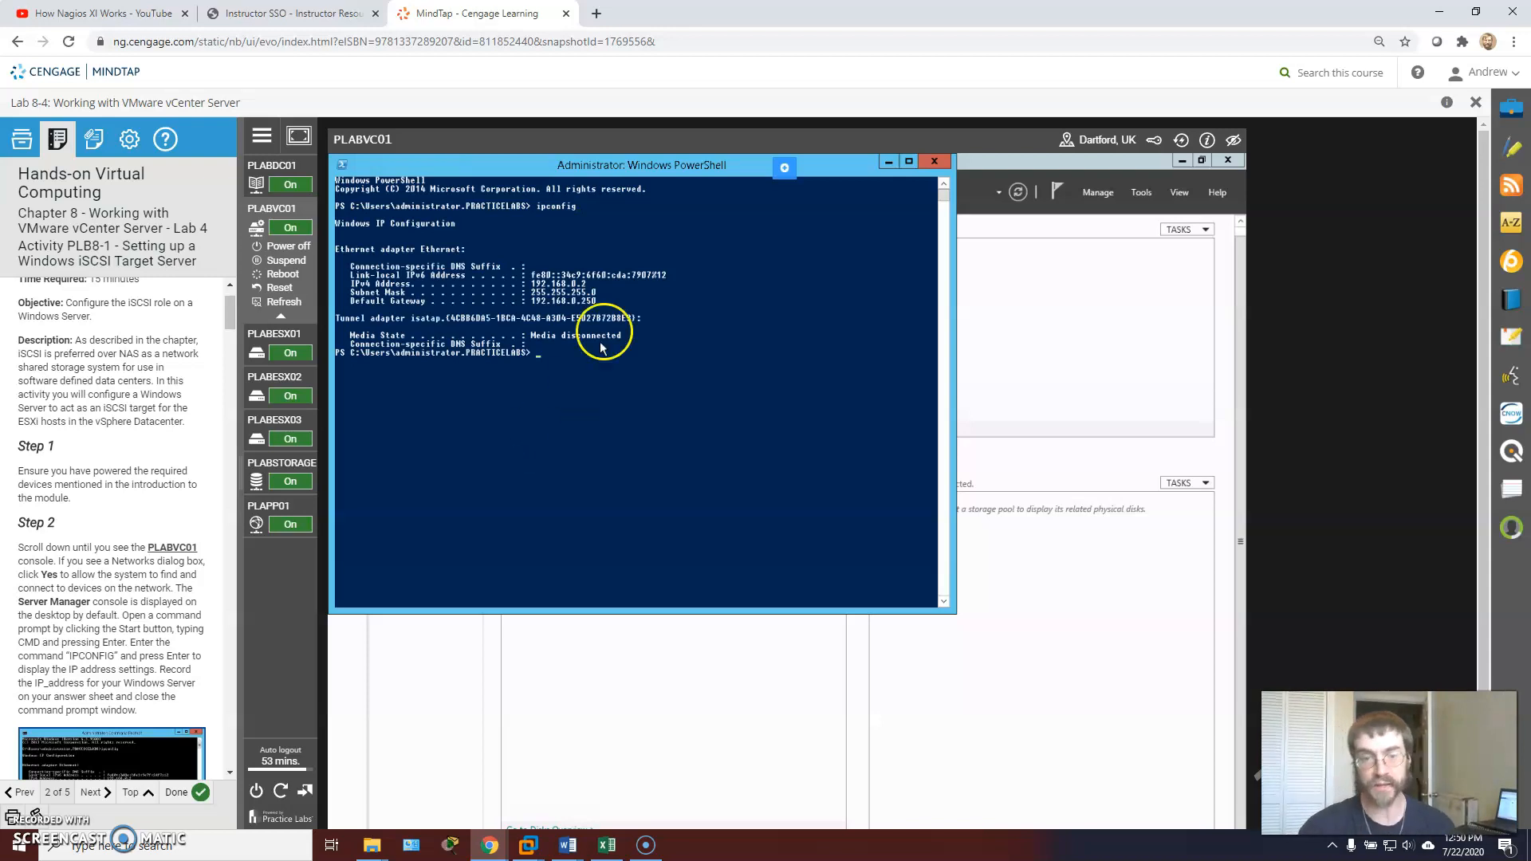
Step: Return to Server Manager, start the Add Roles and Features Wizard and advance to server role selection for PLABVC01
left_click(1050, 213)
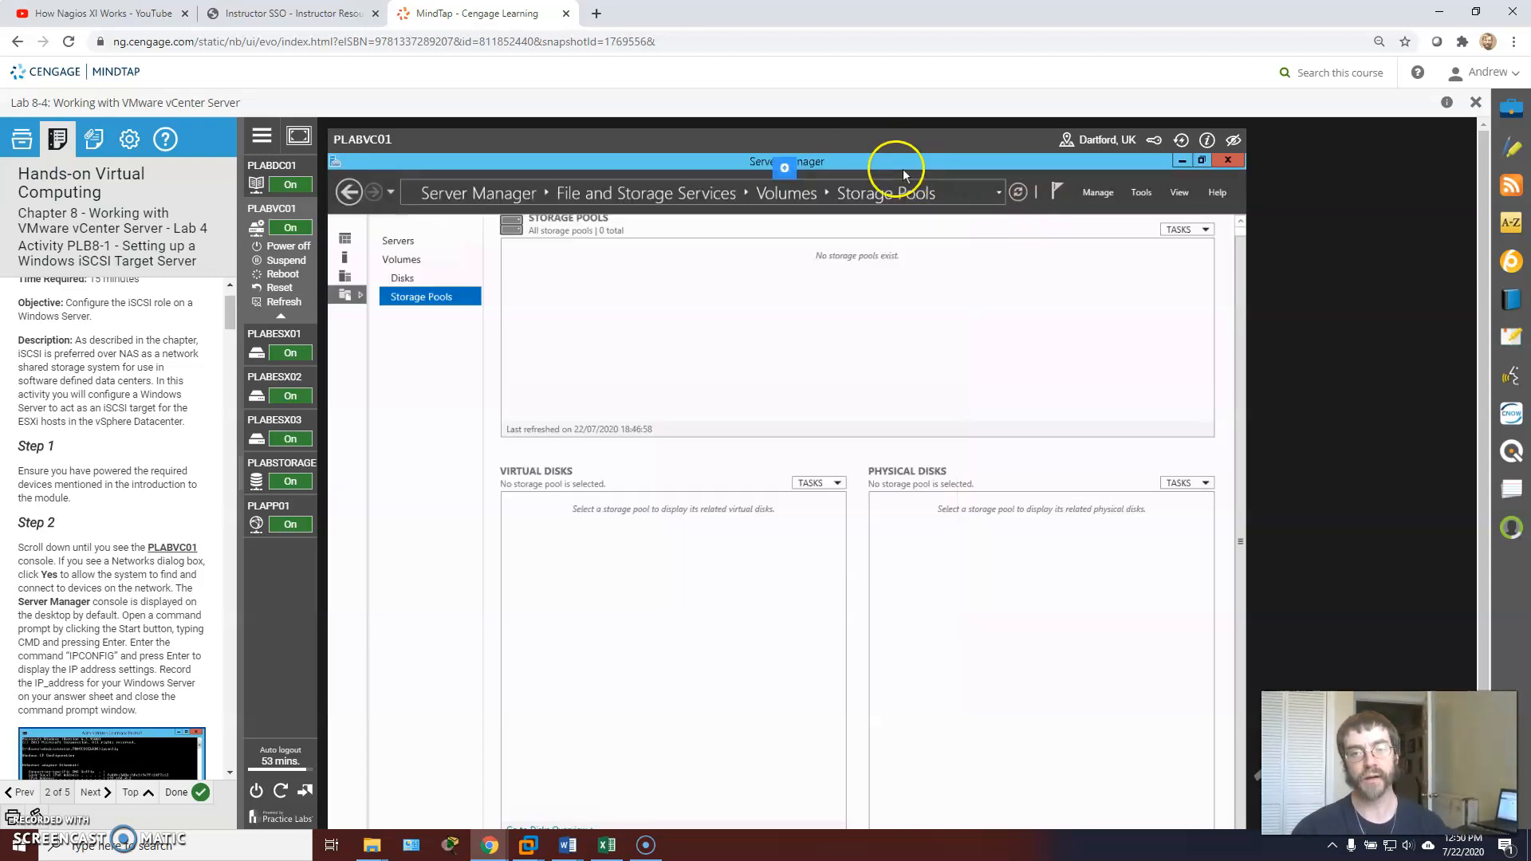
left_click(1096, 194)
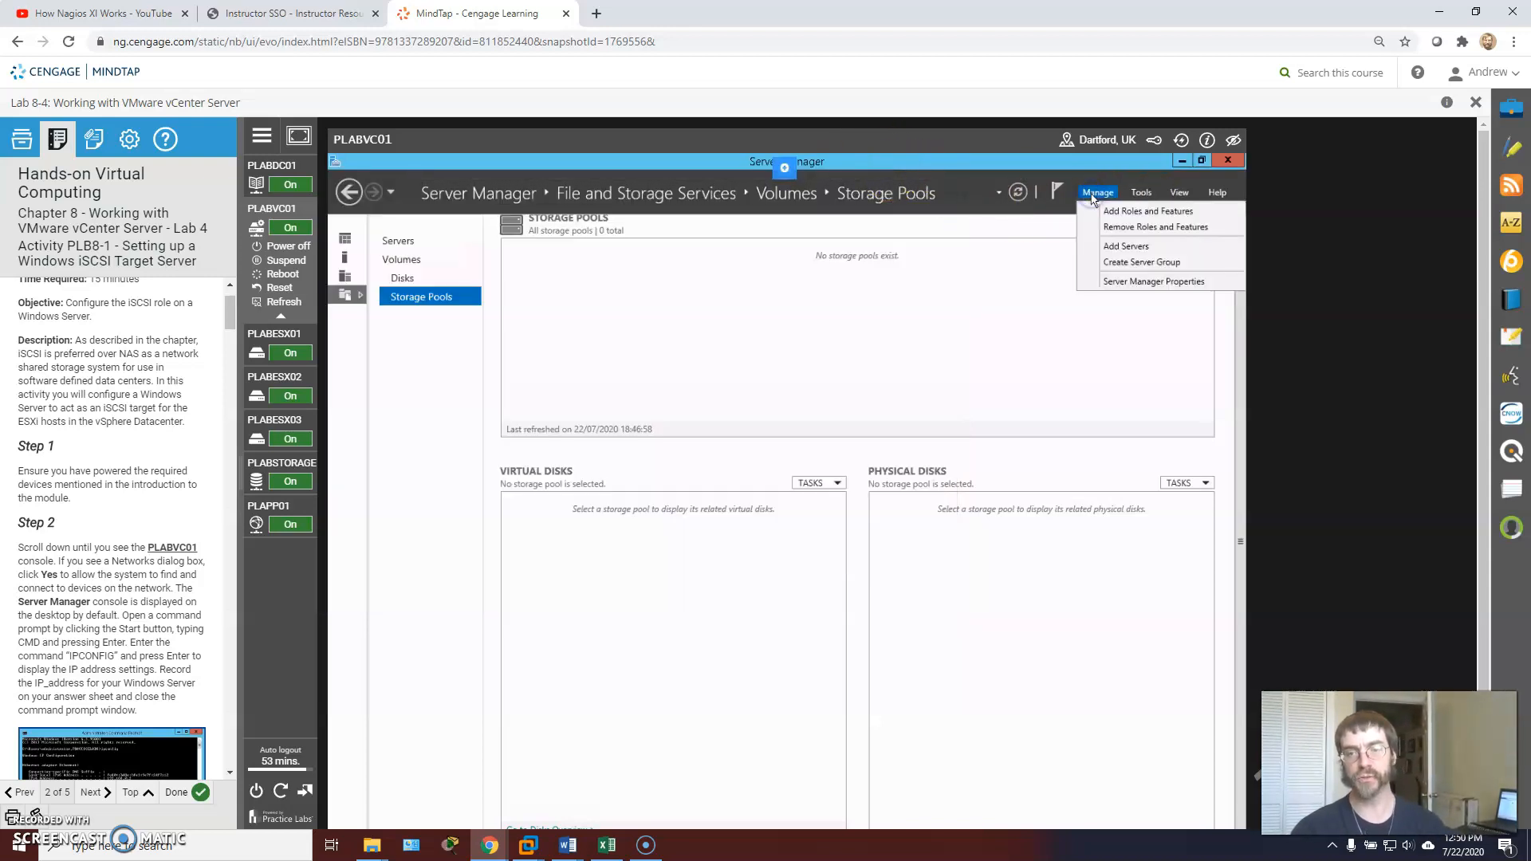
left_click(1133, 210)
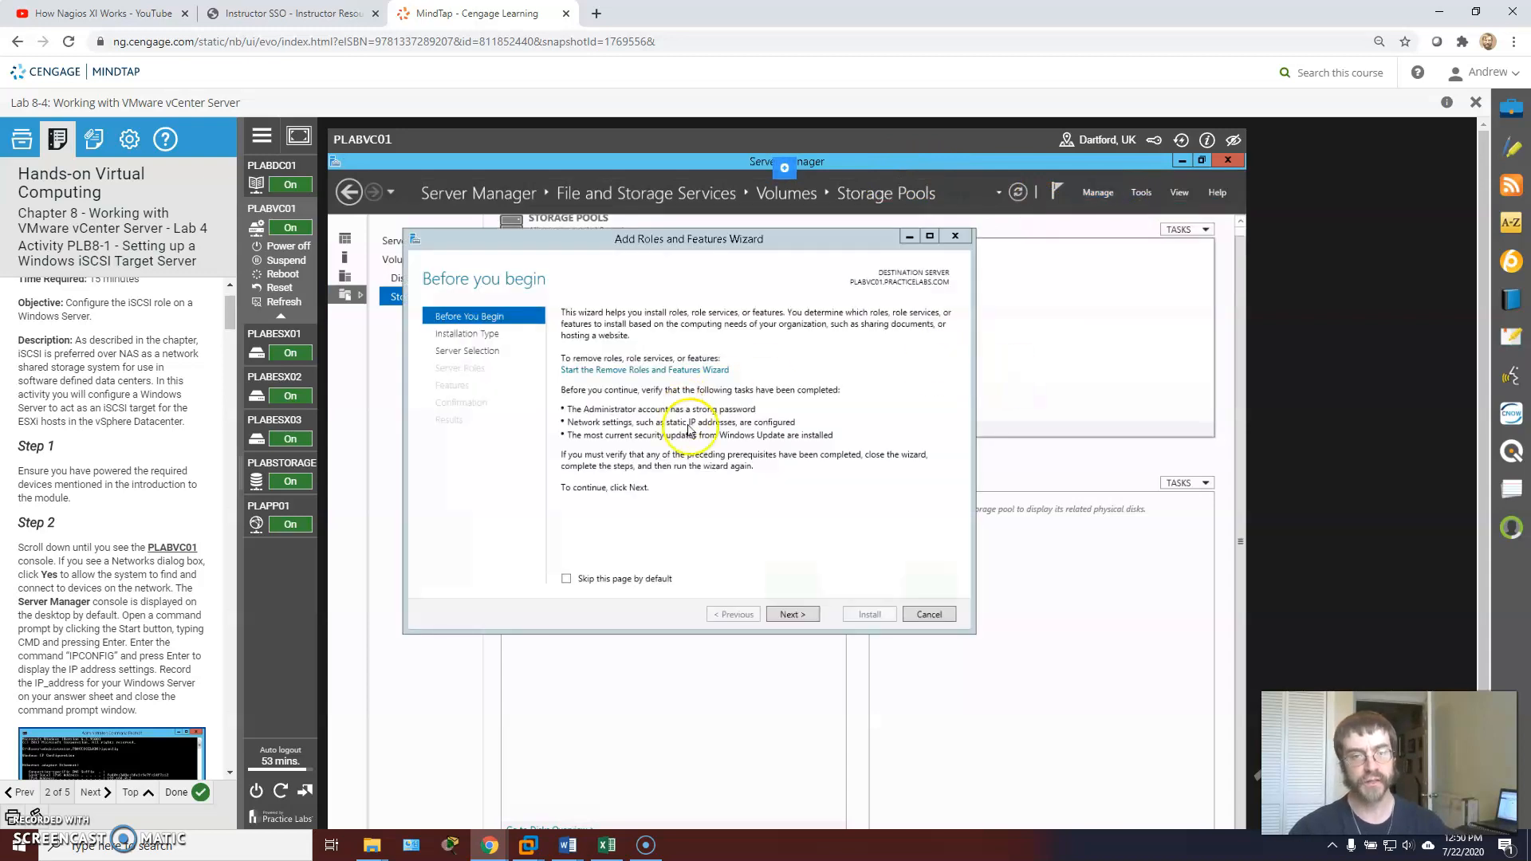
left_click(792, 614)
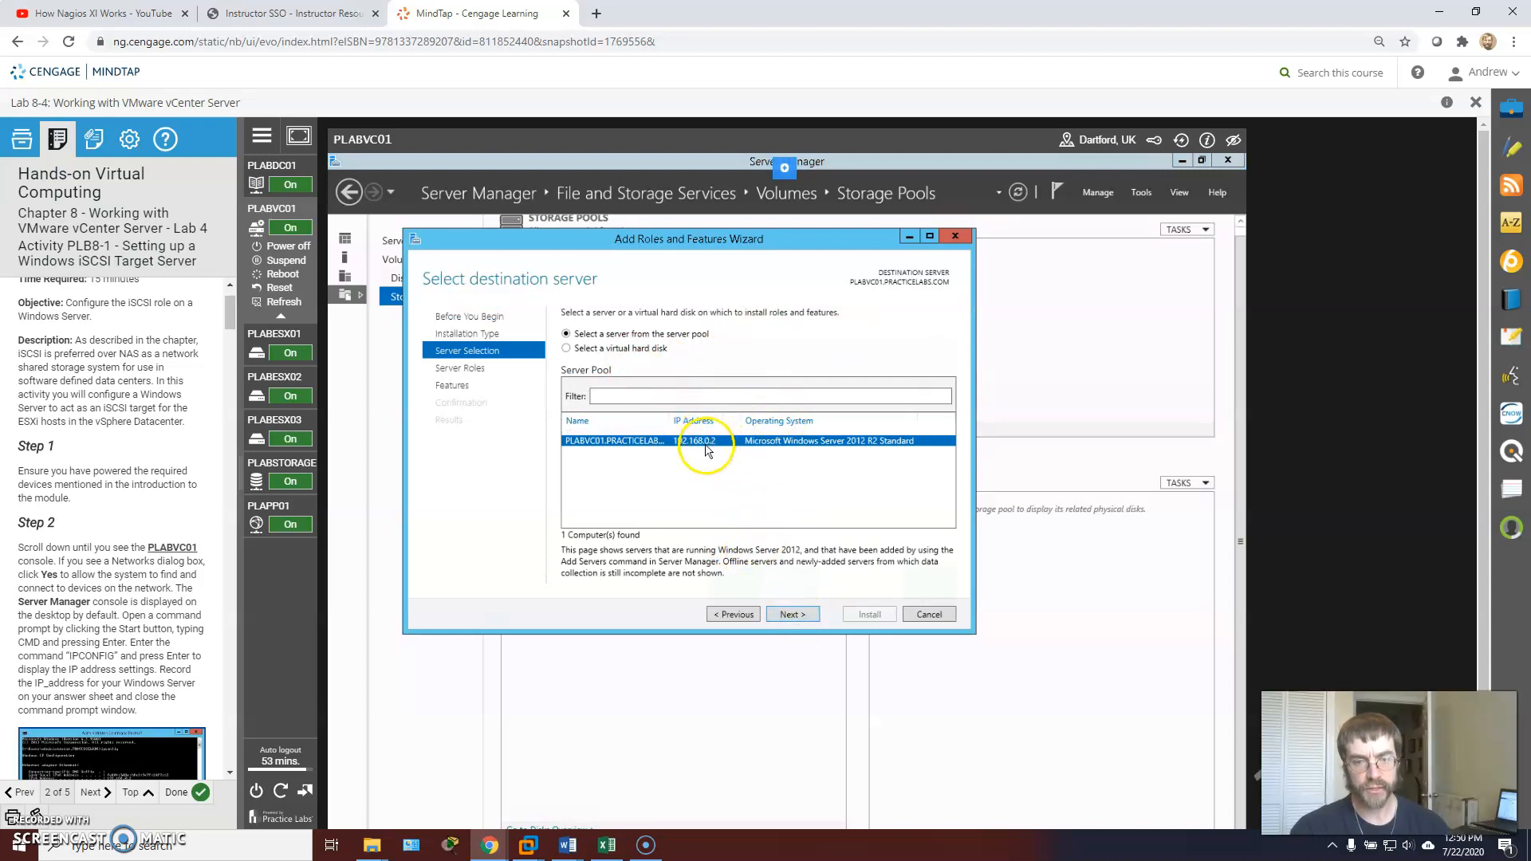
left_click(792, 614)
left_click(792, 614)
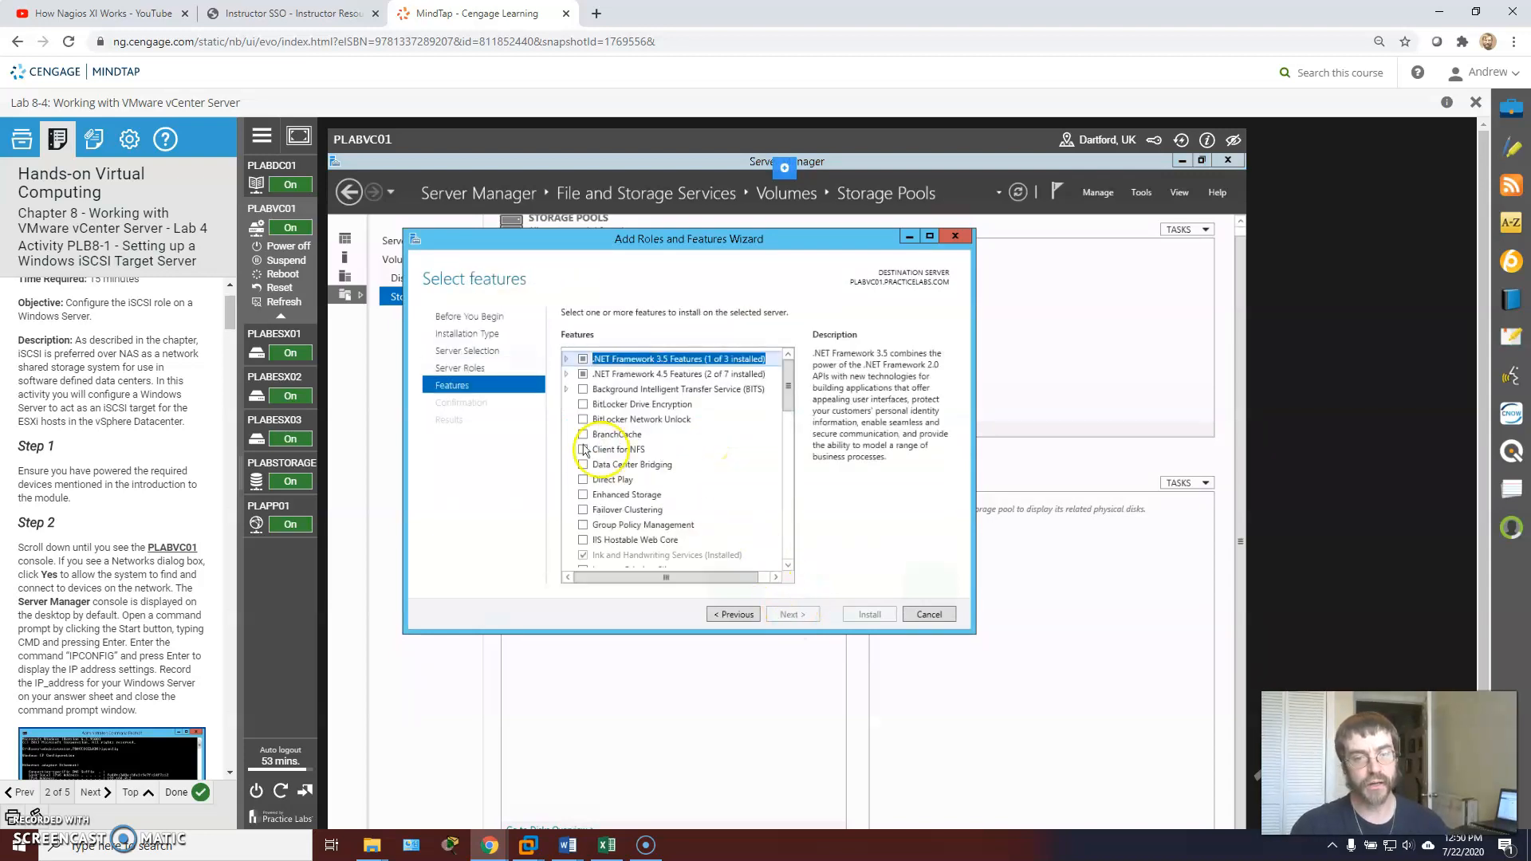
left_click(456, 368)
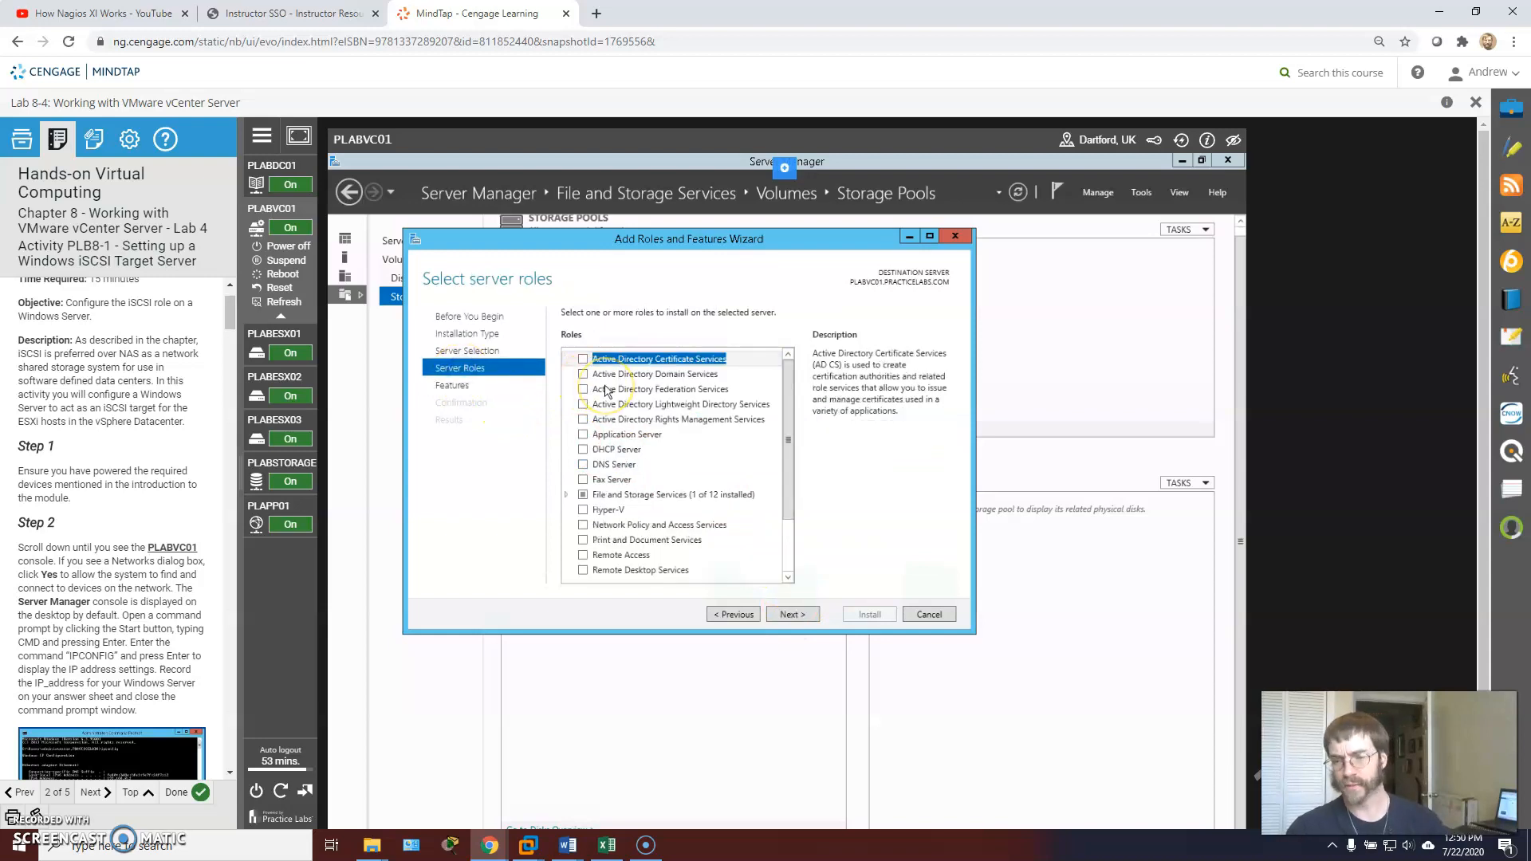
Step: Select the iSCSI Target Server role under File and iSCSI Services, adding its required features and management tools
left_click(567, 494)
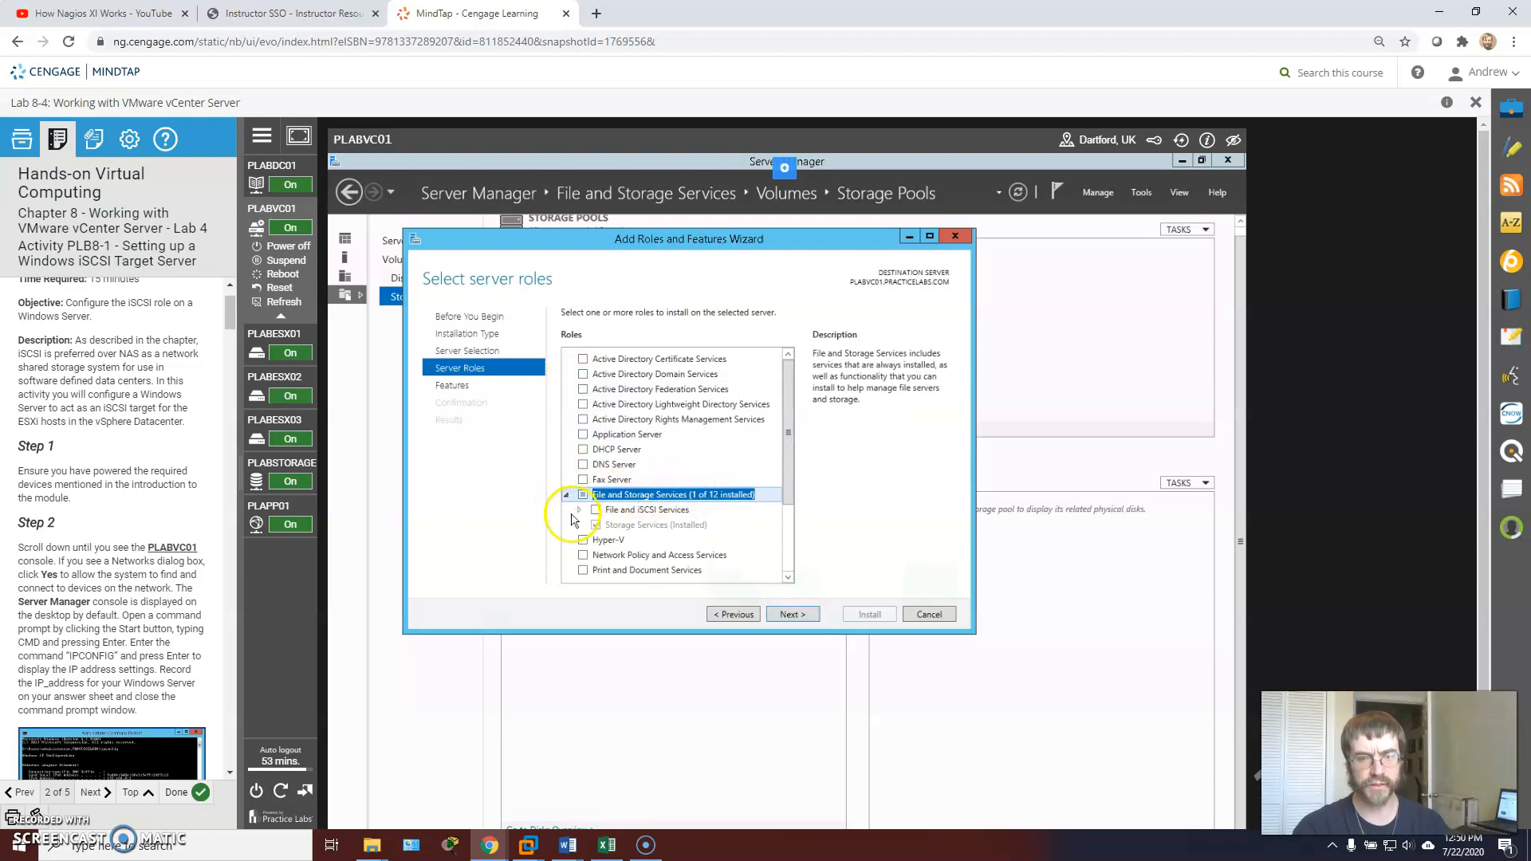
scroll(682, 447, "down", 1)
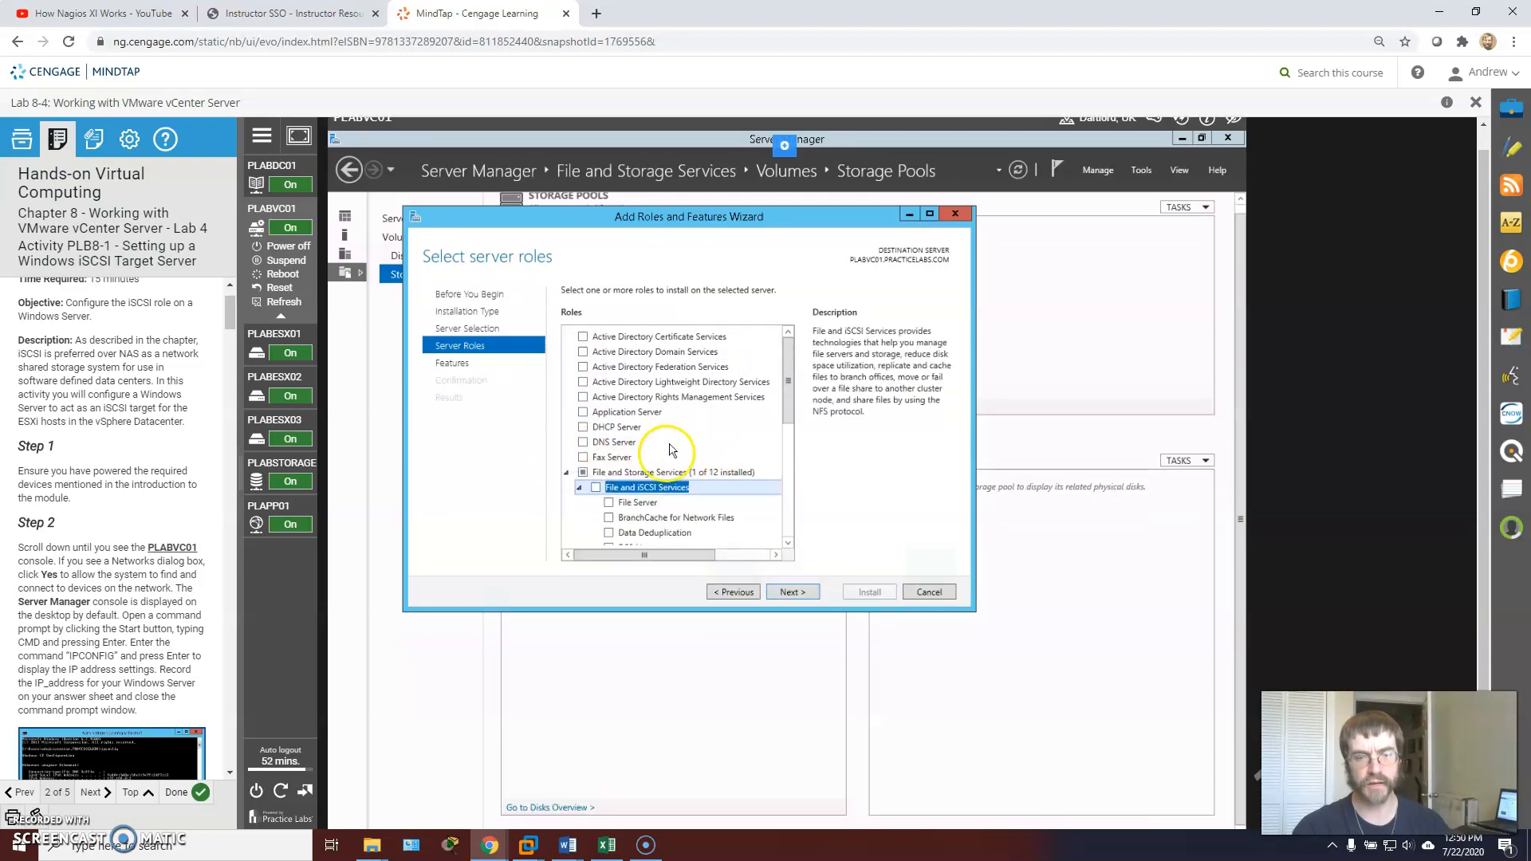
scroll(680, 430, "down", 2)
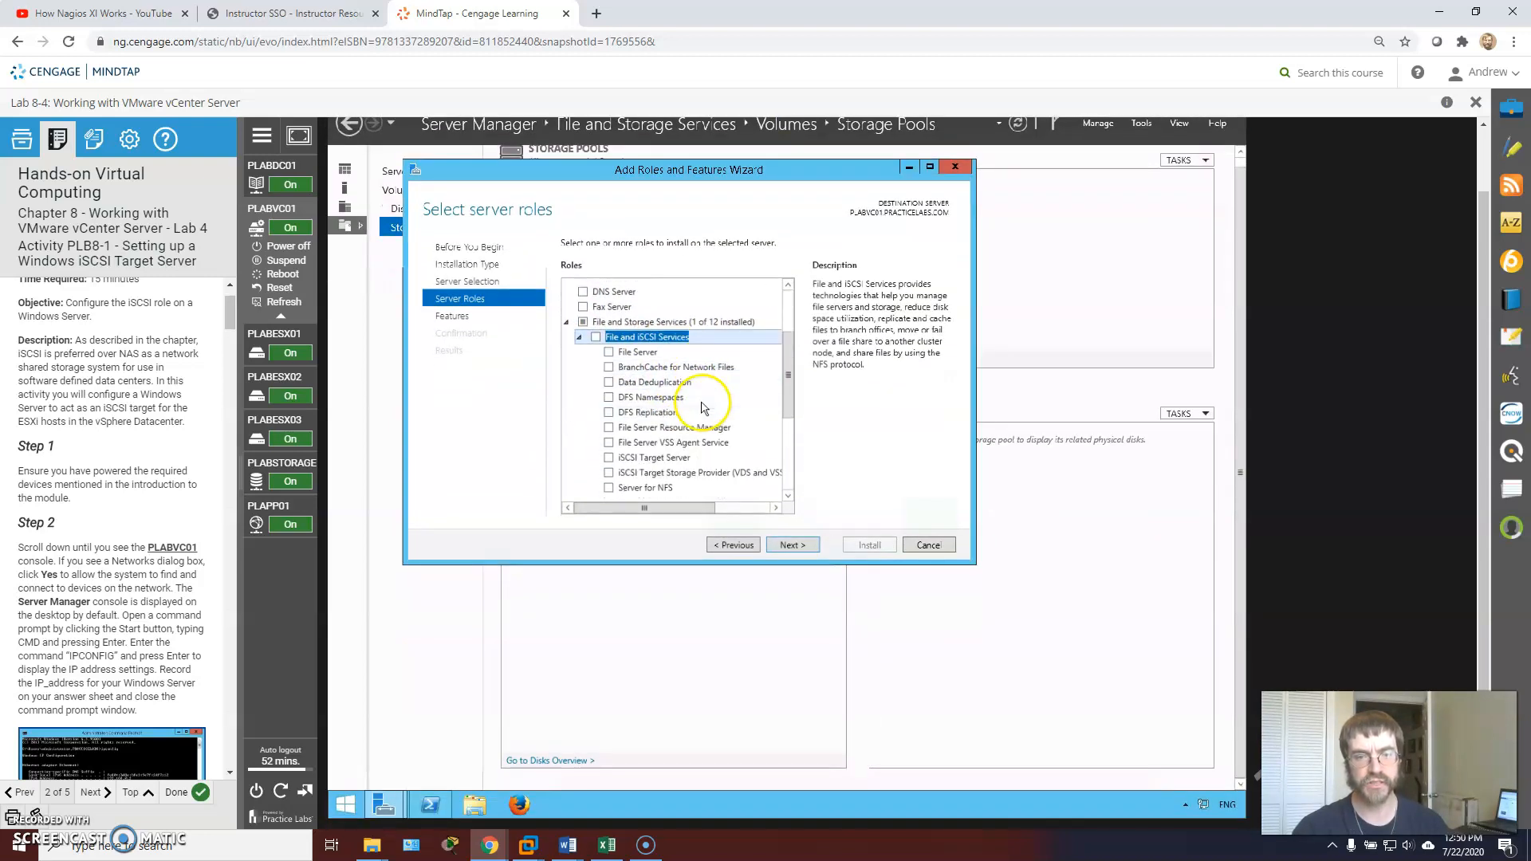
scroll(645, 409, "down", 1)
left_click(609, 426)
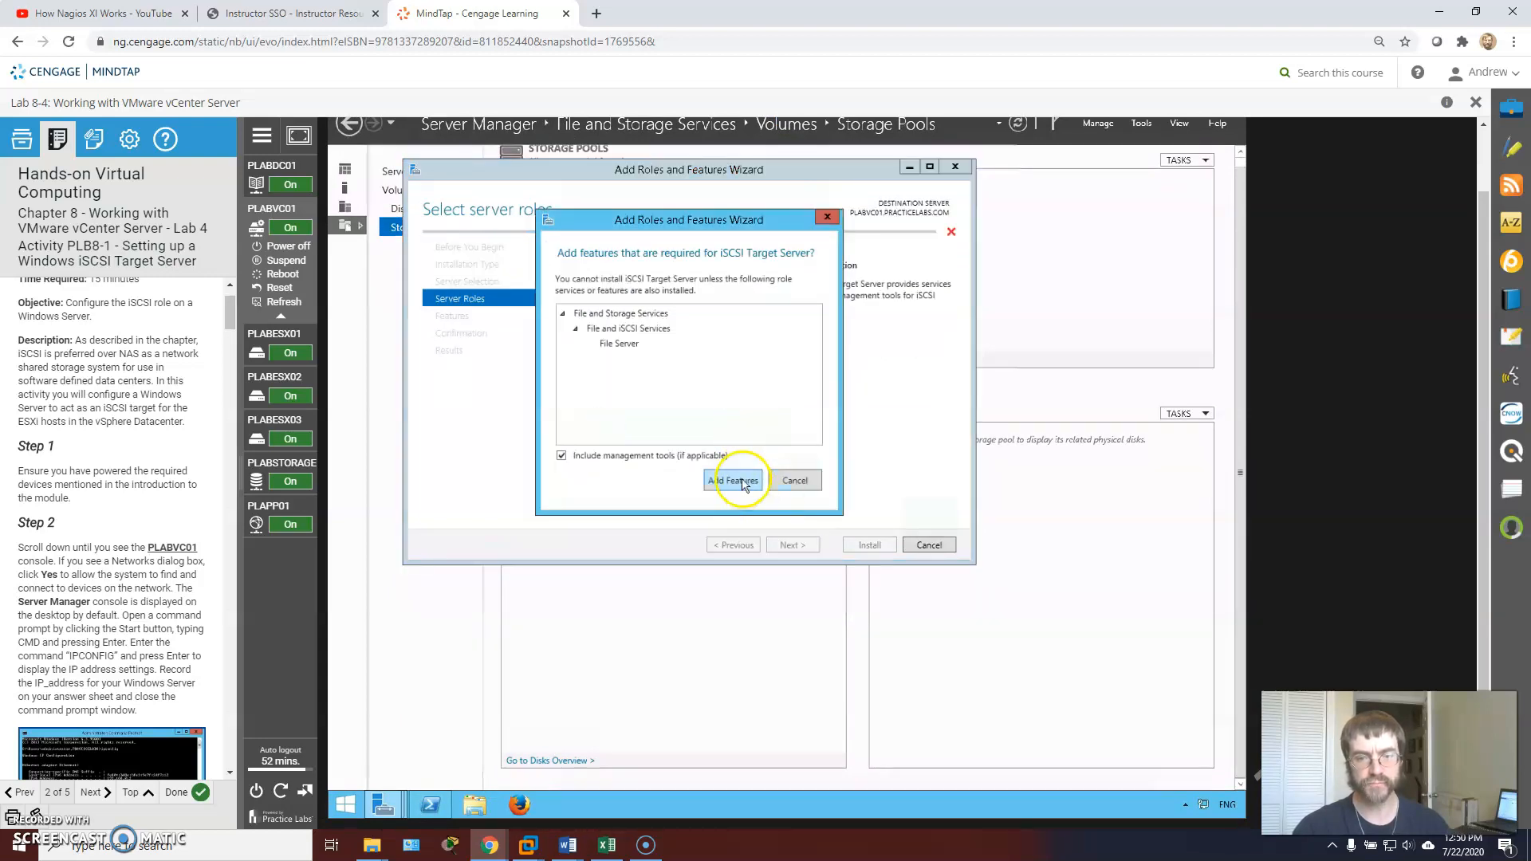
left_click(732, 480)
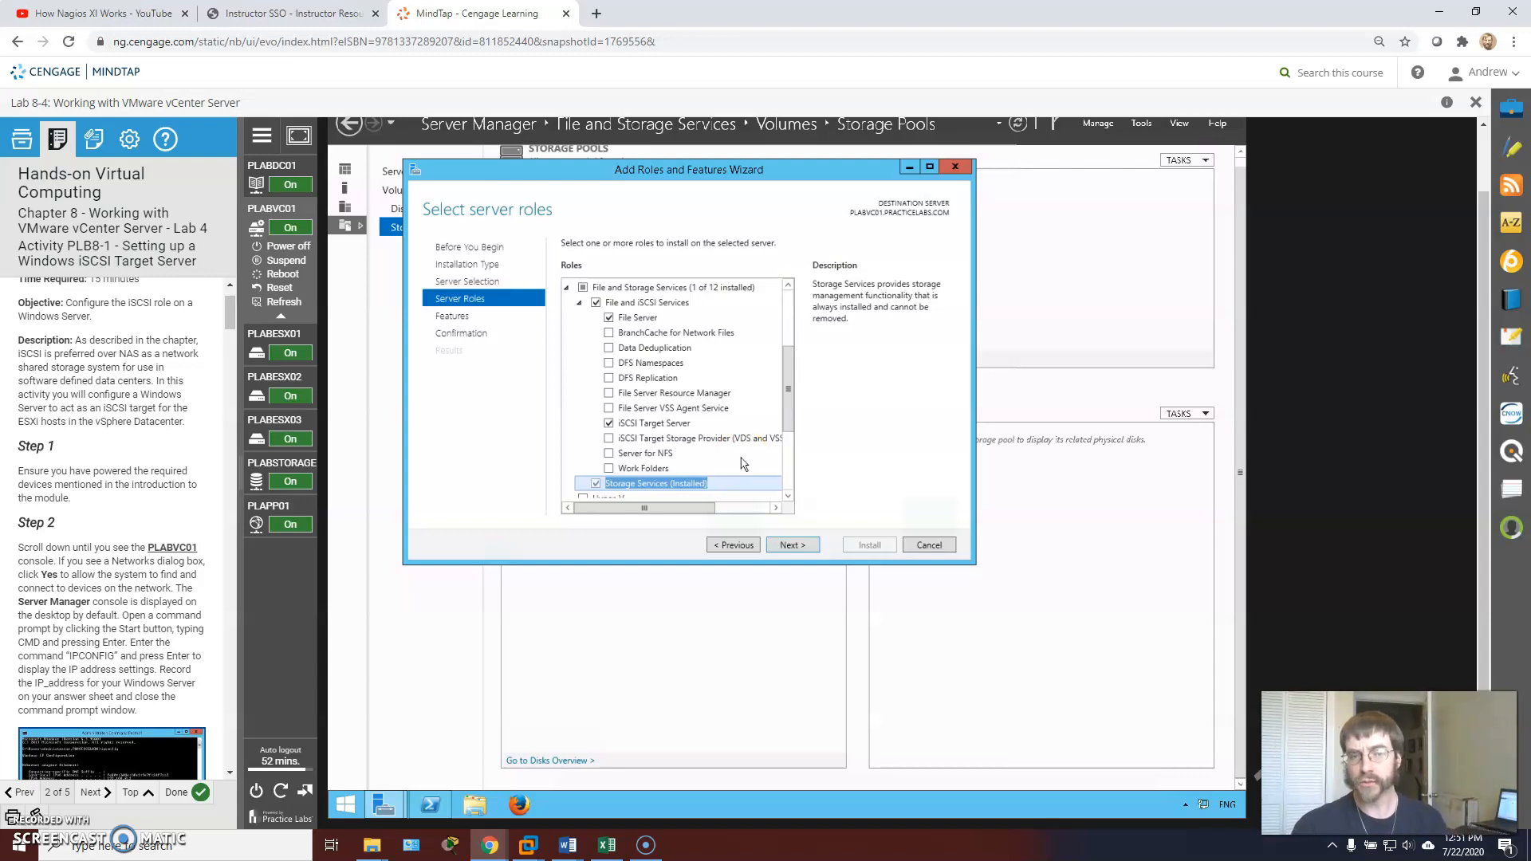
Step: Keep the default features, install the selected File Server and iSCSI Target Server role services, and close the wizard
left_click(812, 546)
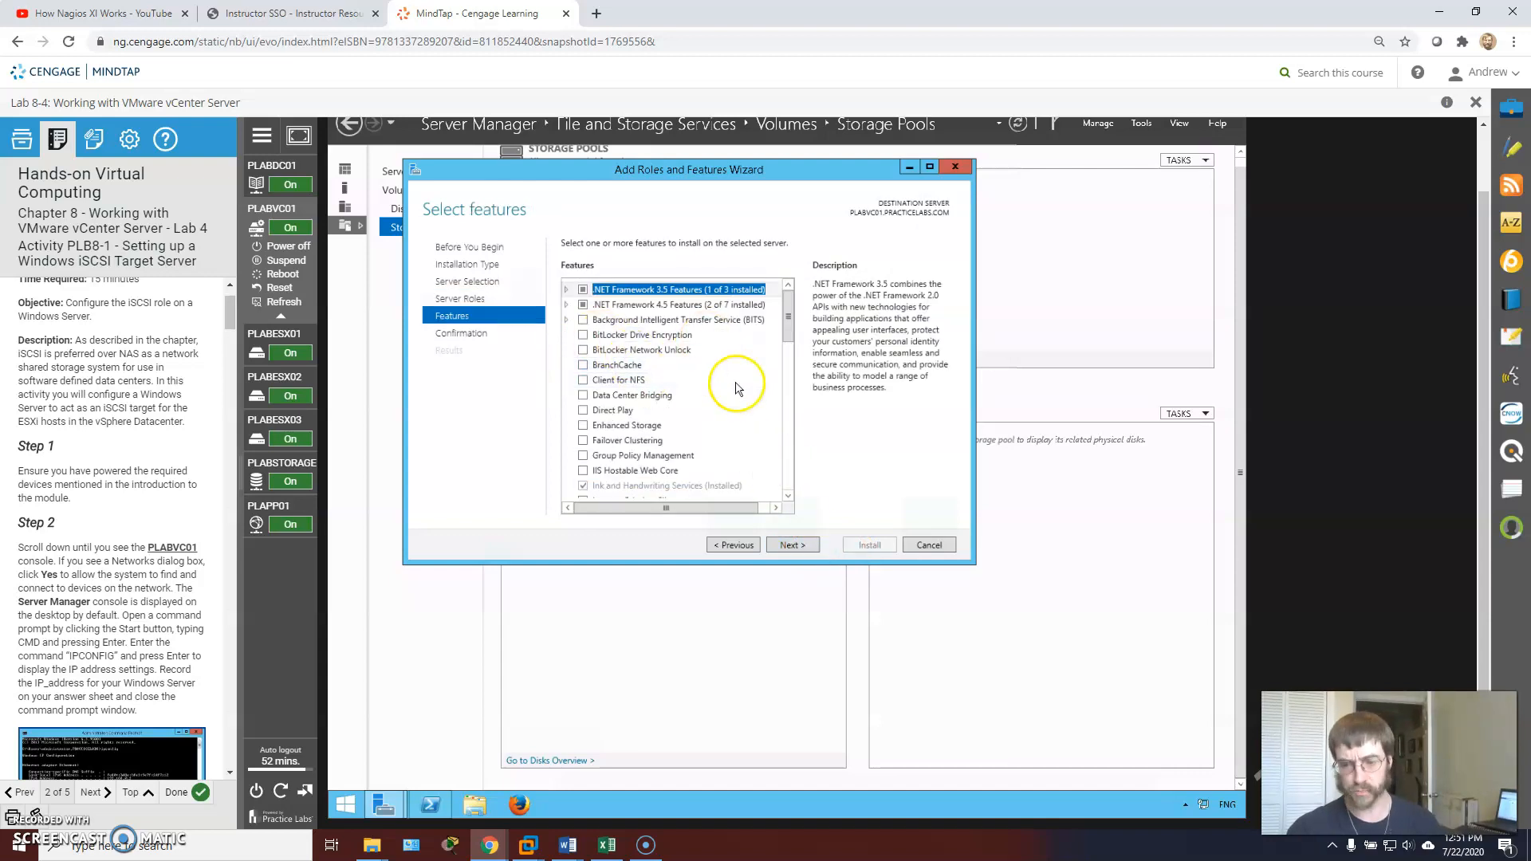
scroll(123, 502, "down", 4)
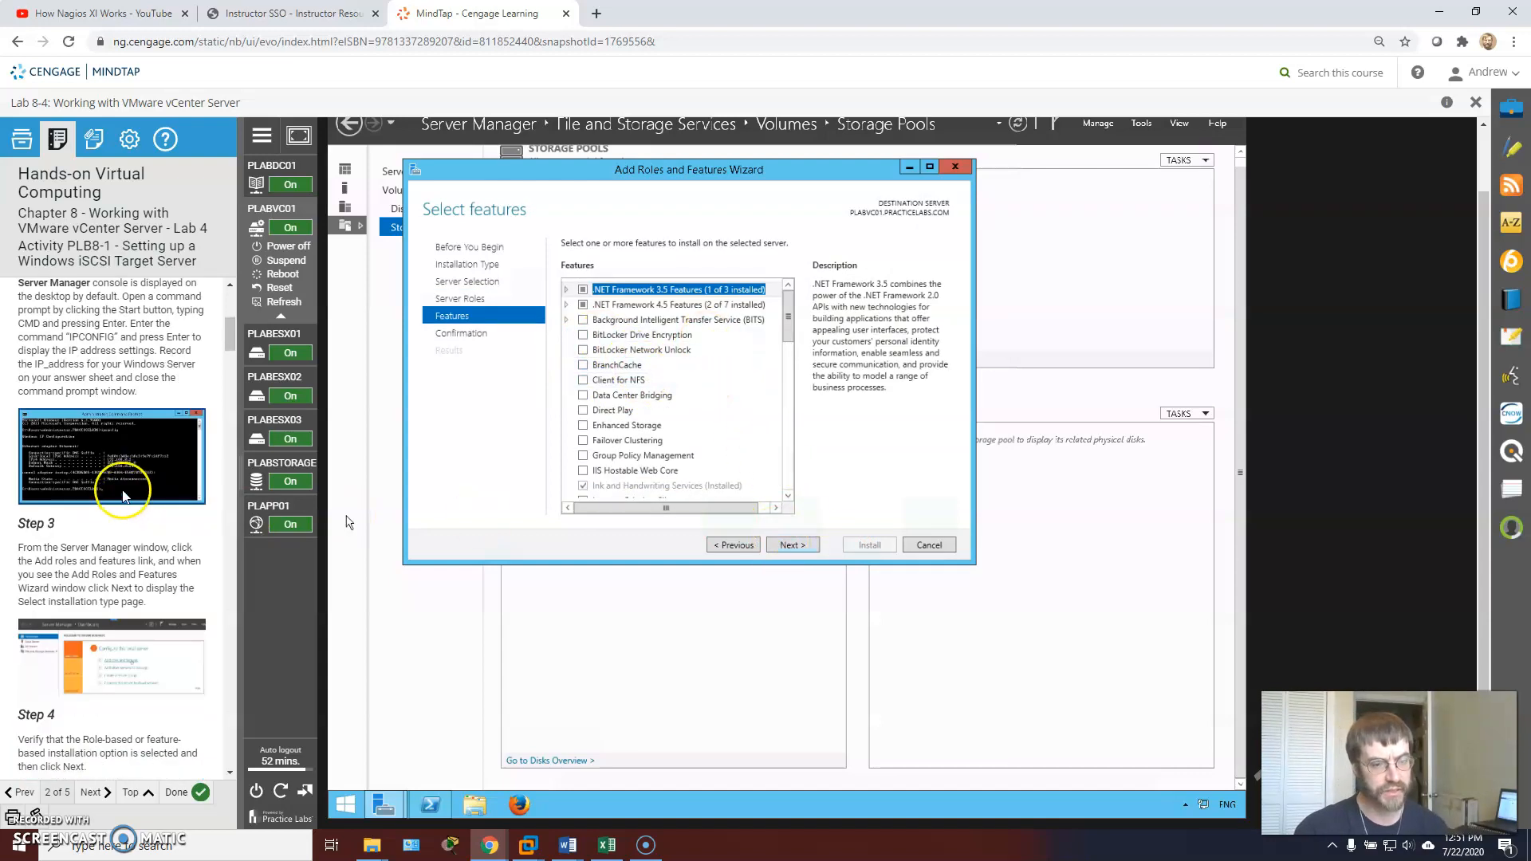
scroll(123, 502, "down", 3)
scroll(120, 500, "down", 5)
scroll(119, 502, "down", 4)
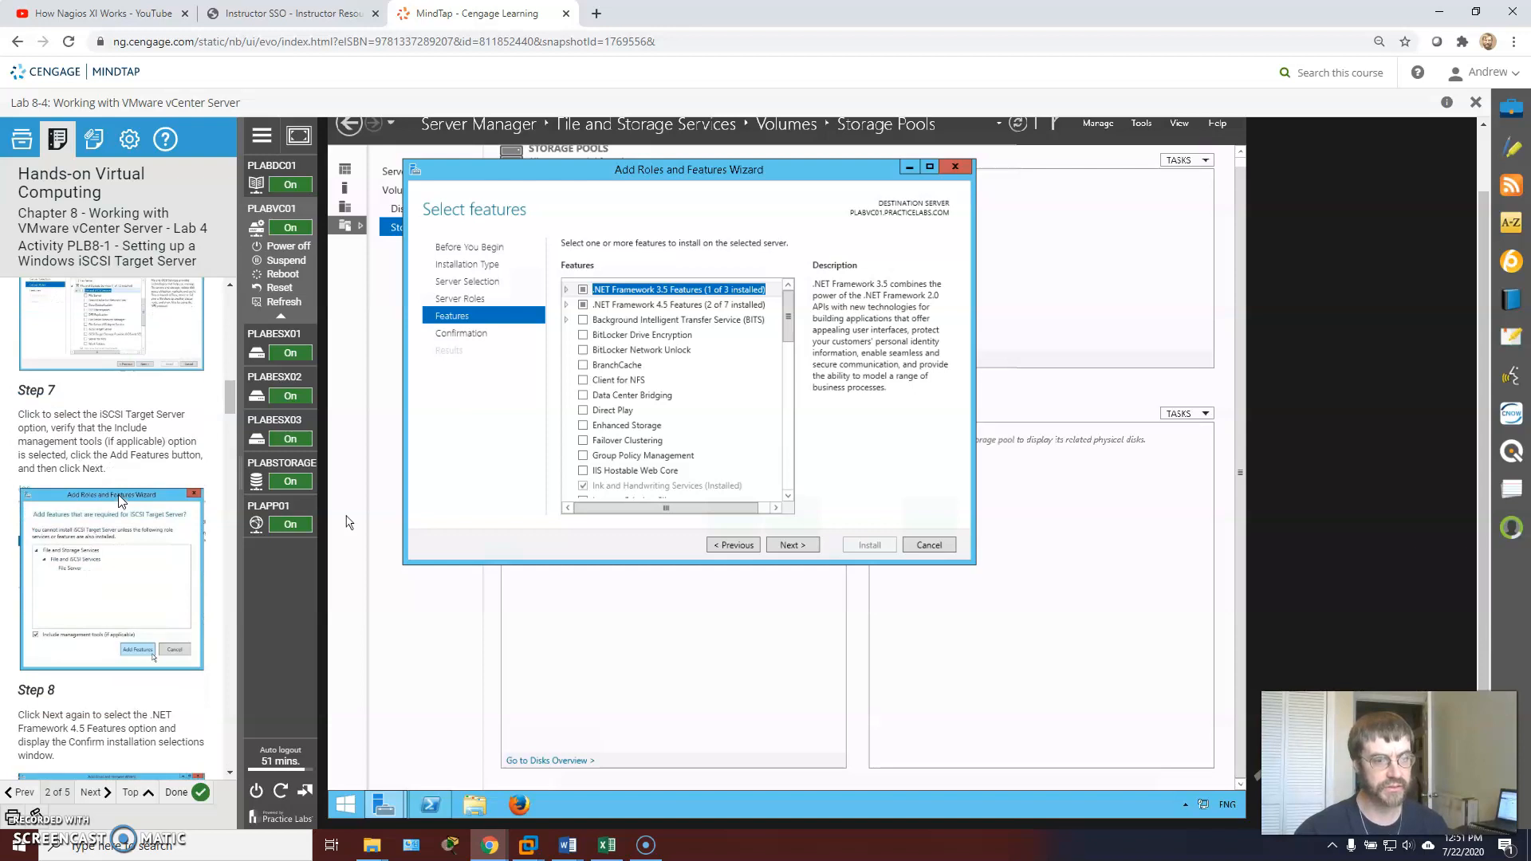
left_click(789, 545)
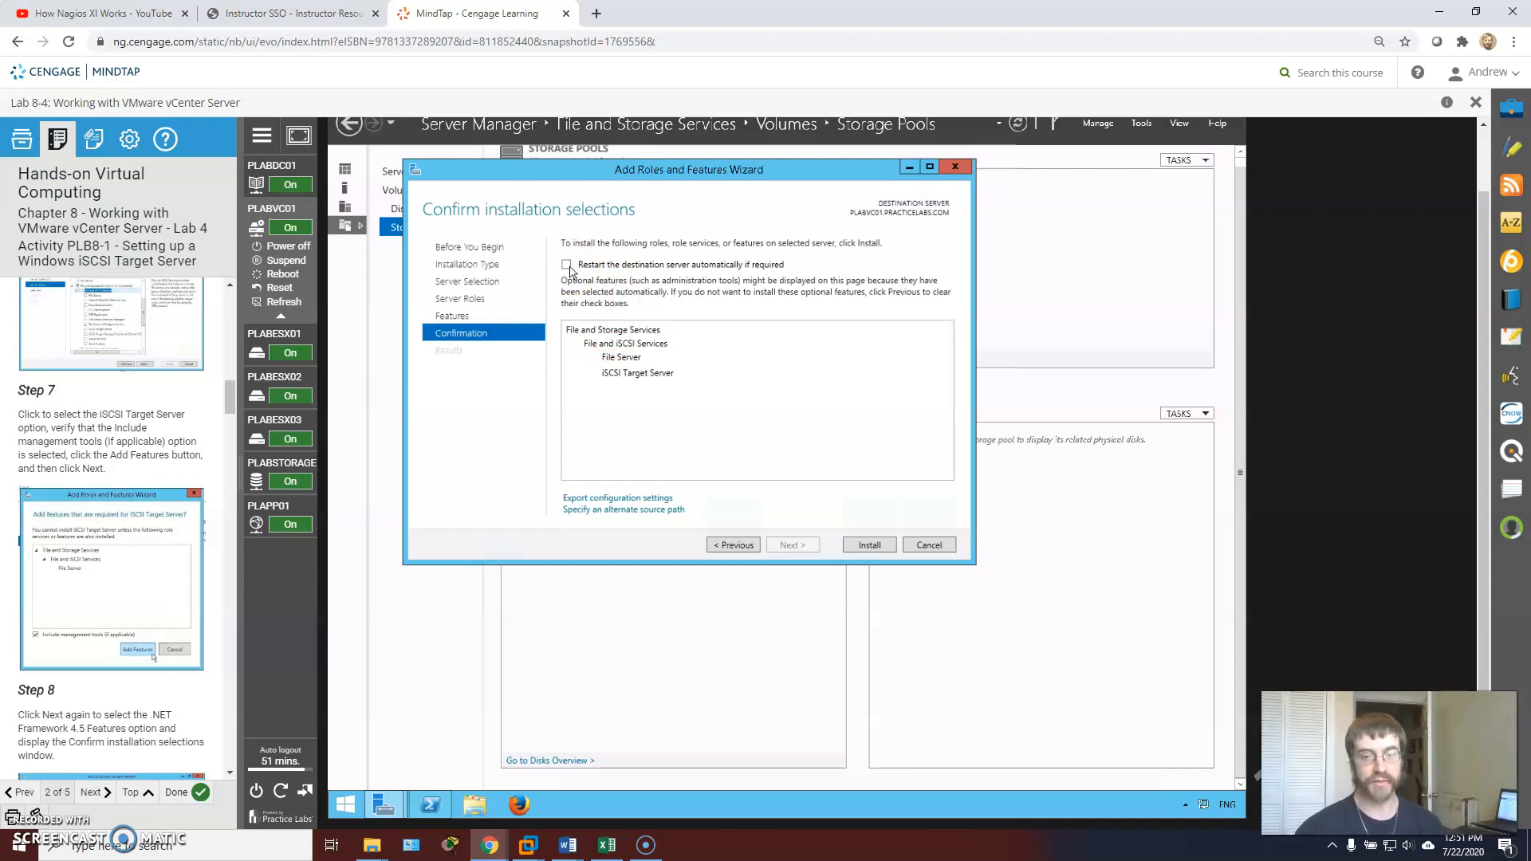
left_click(862, 544)
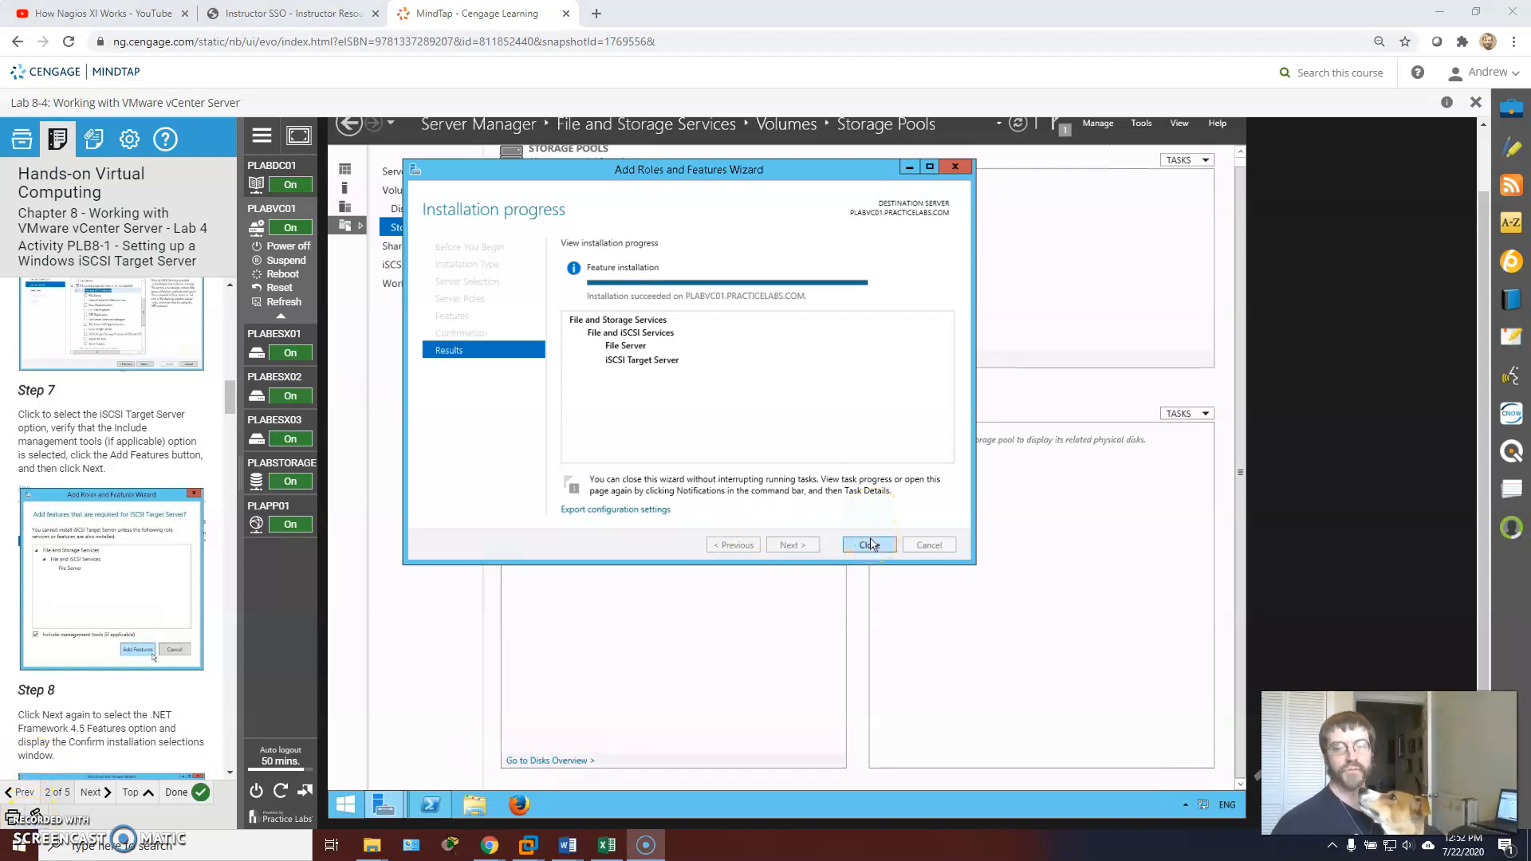
left_click(871, 546)
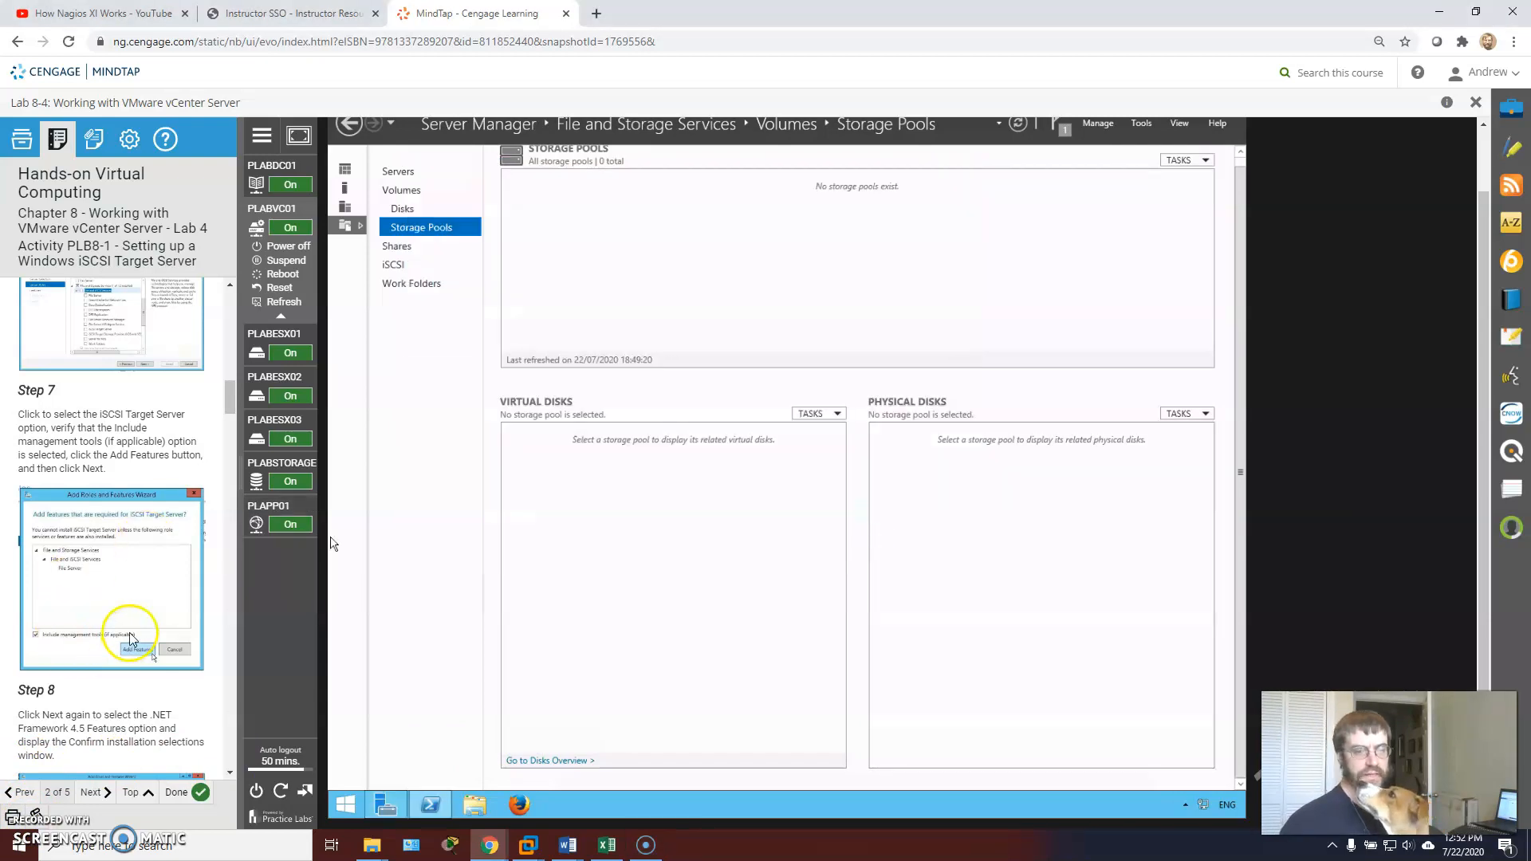
Step: Reopen the Add Roles and Features Wizard, examine which .NET Framework 3.5 and 4.5 features are installed, and cancel the wizard
scroll(136, 558, "down", 3)
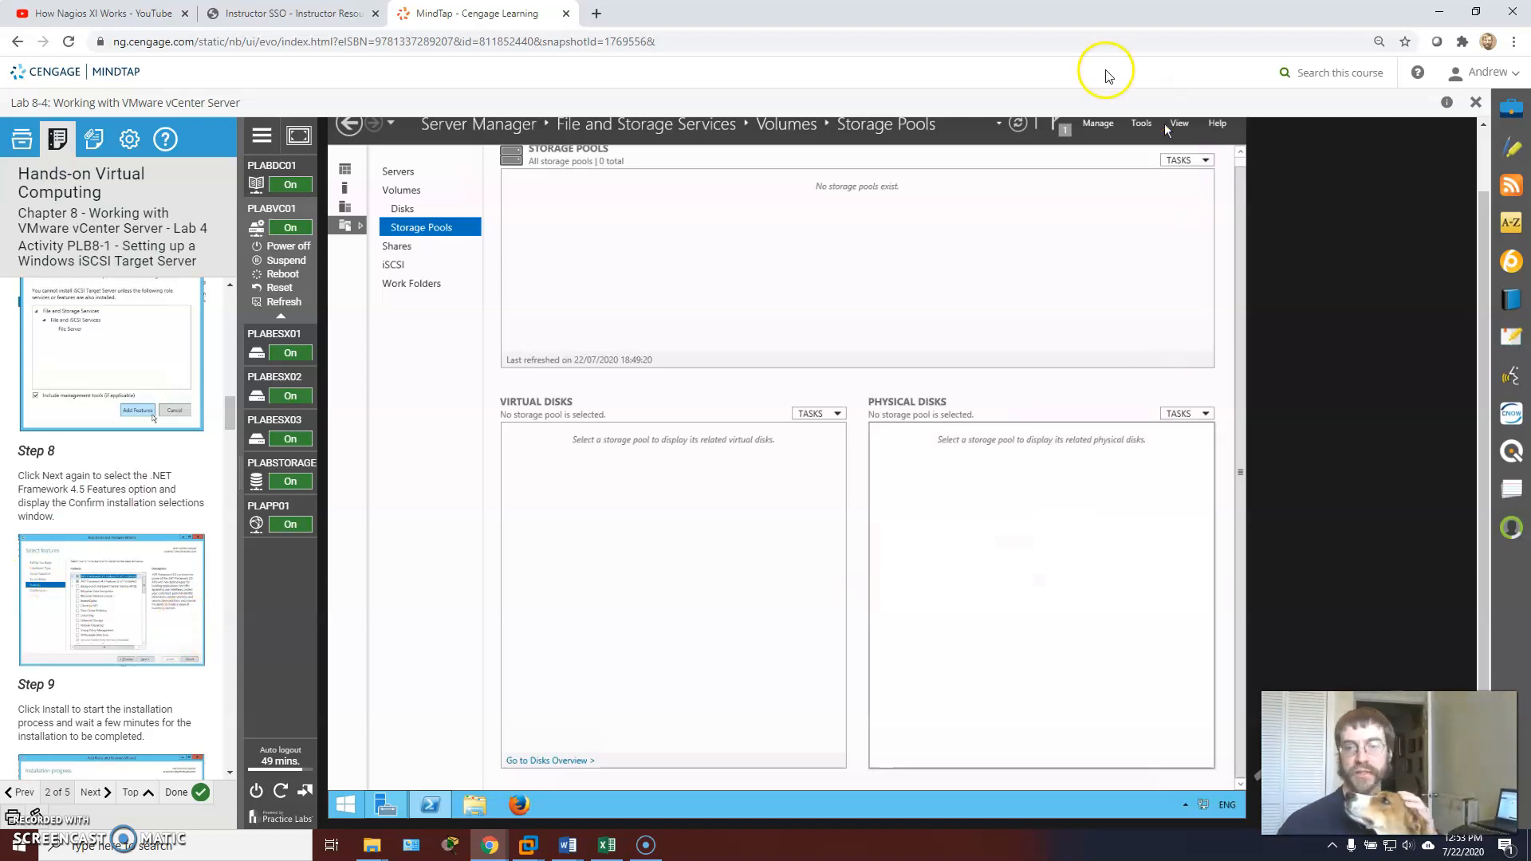
left_click(1097, 125)
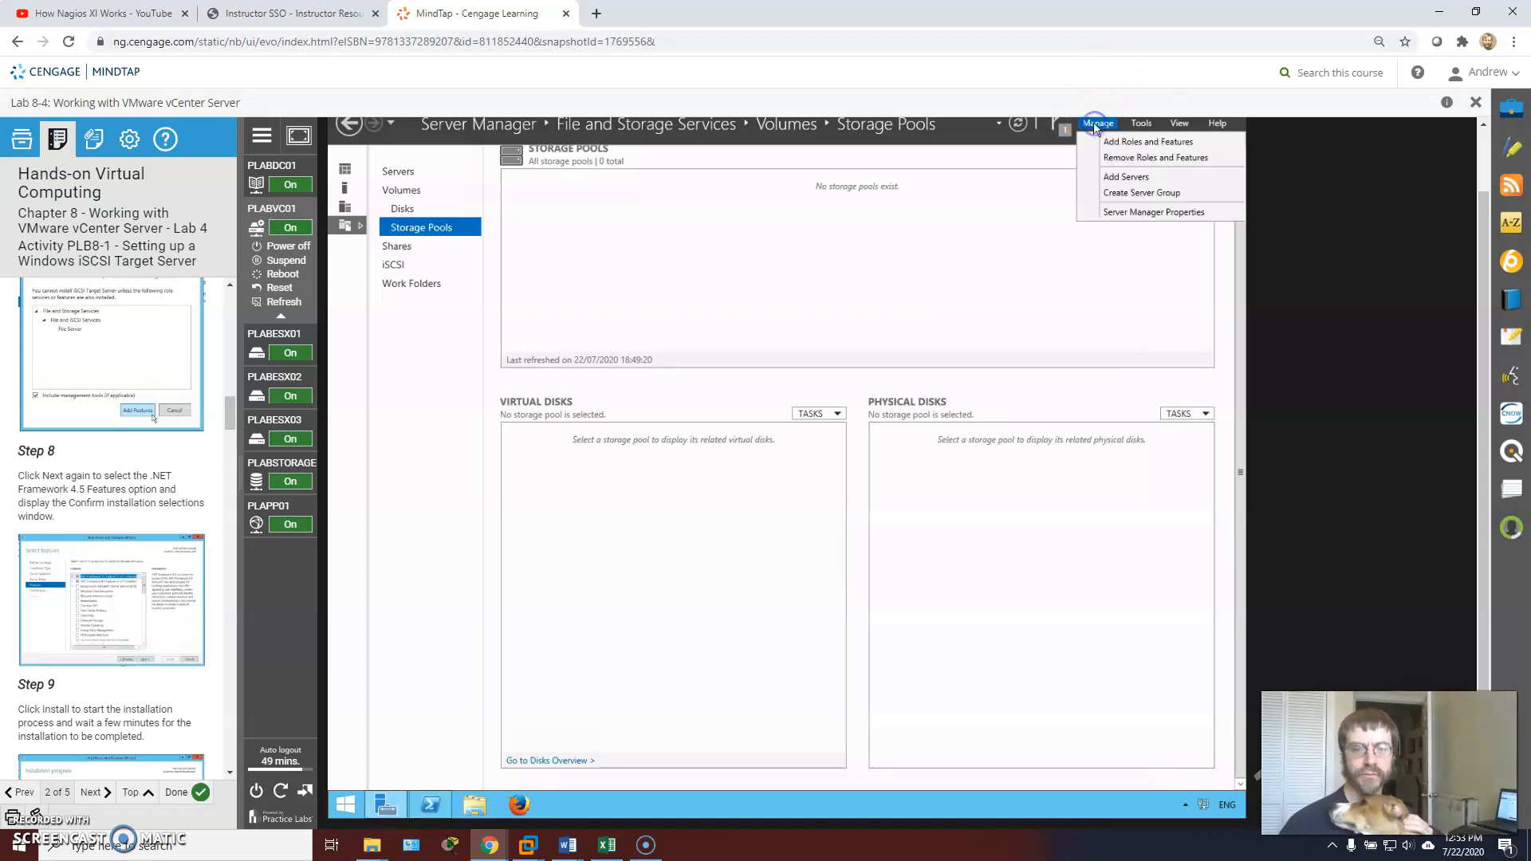
left_click(1139, 142)
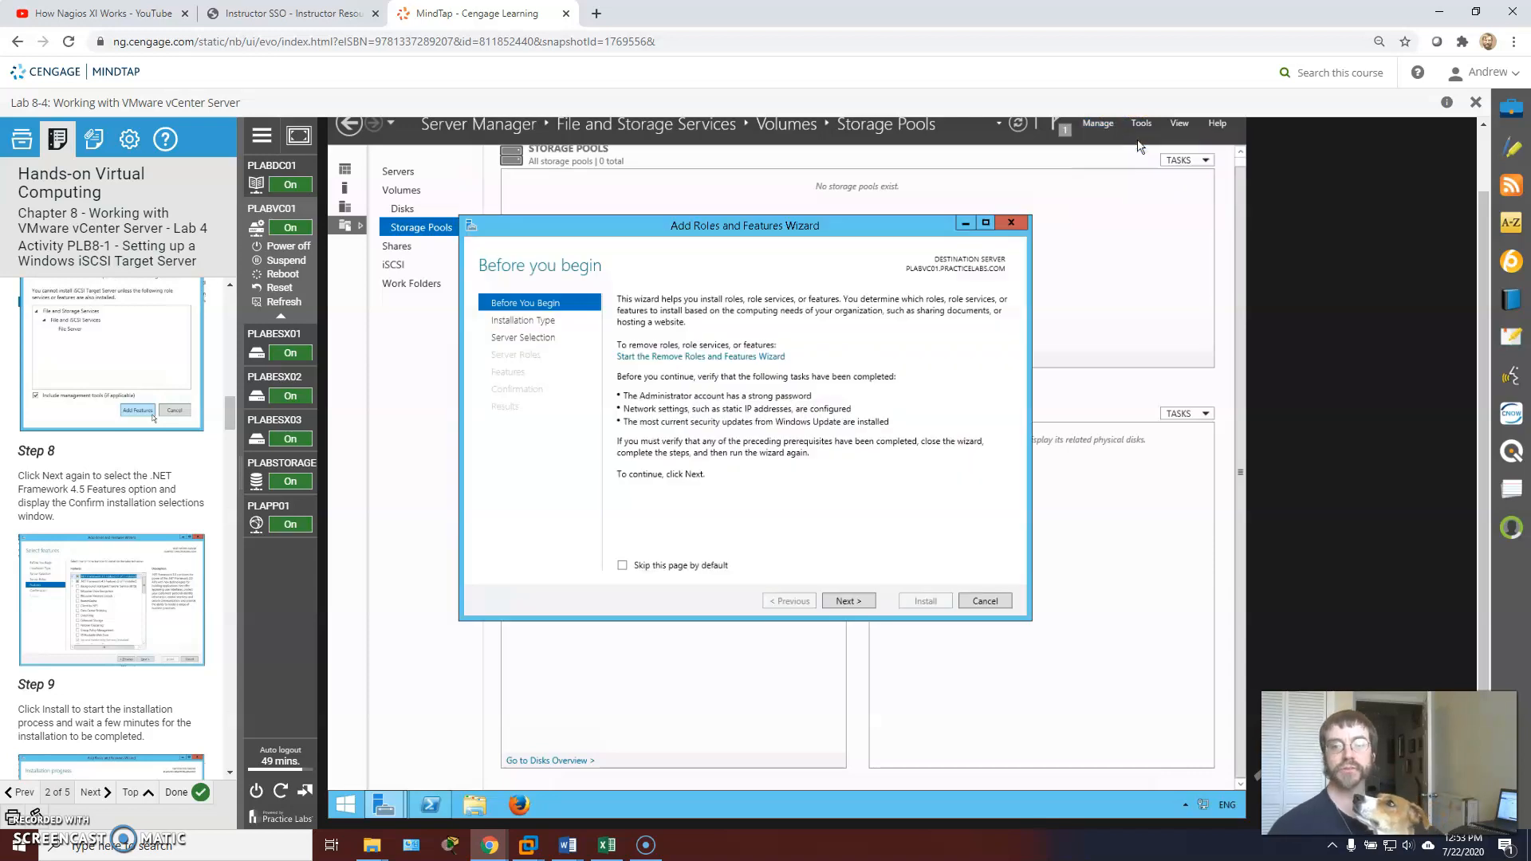
left_click(859, 602)
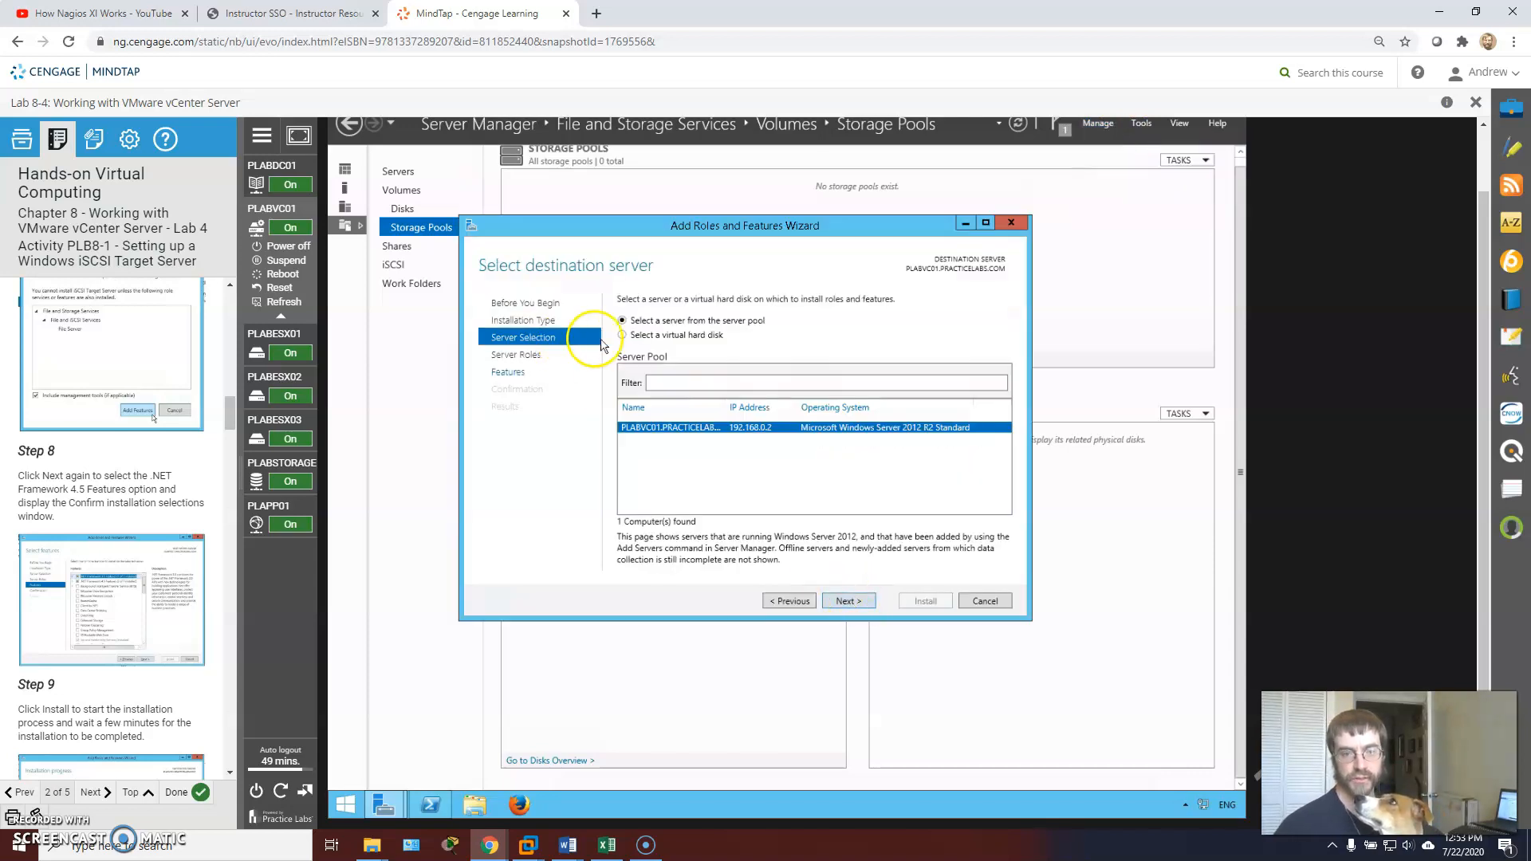
left_click(515, 375)
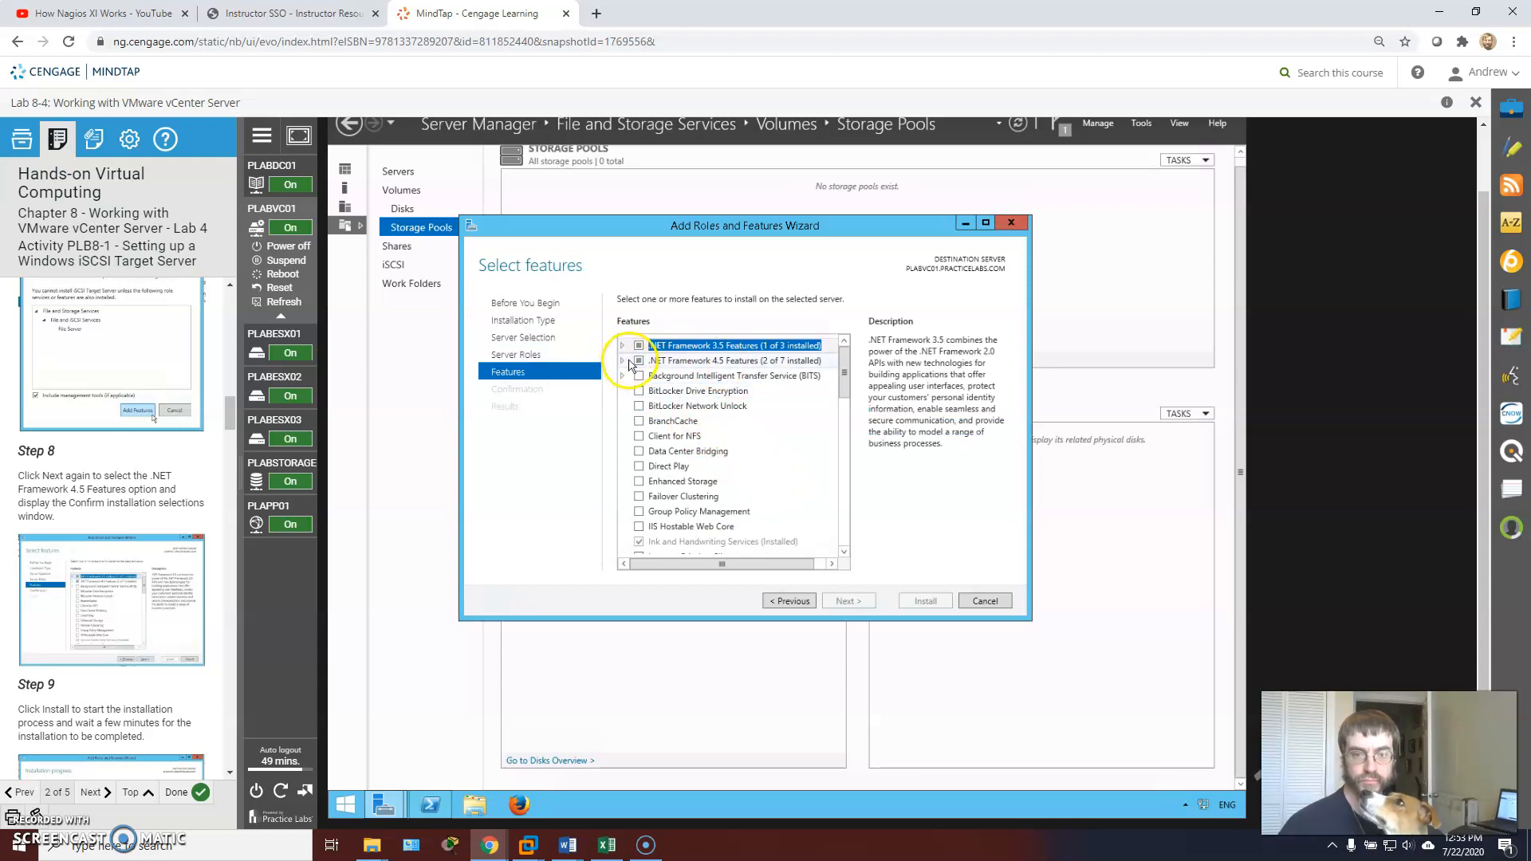
left_click(622, 360)
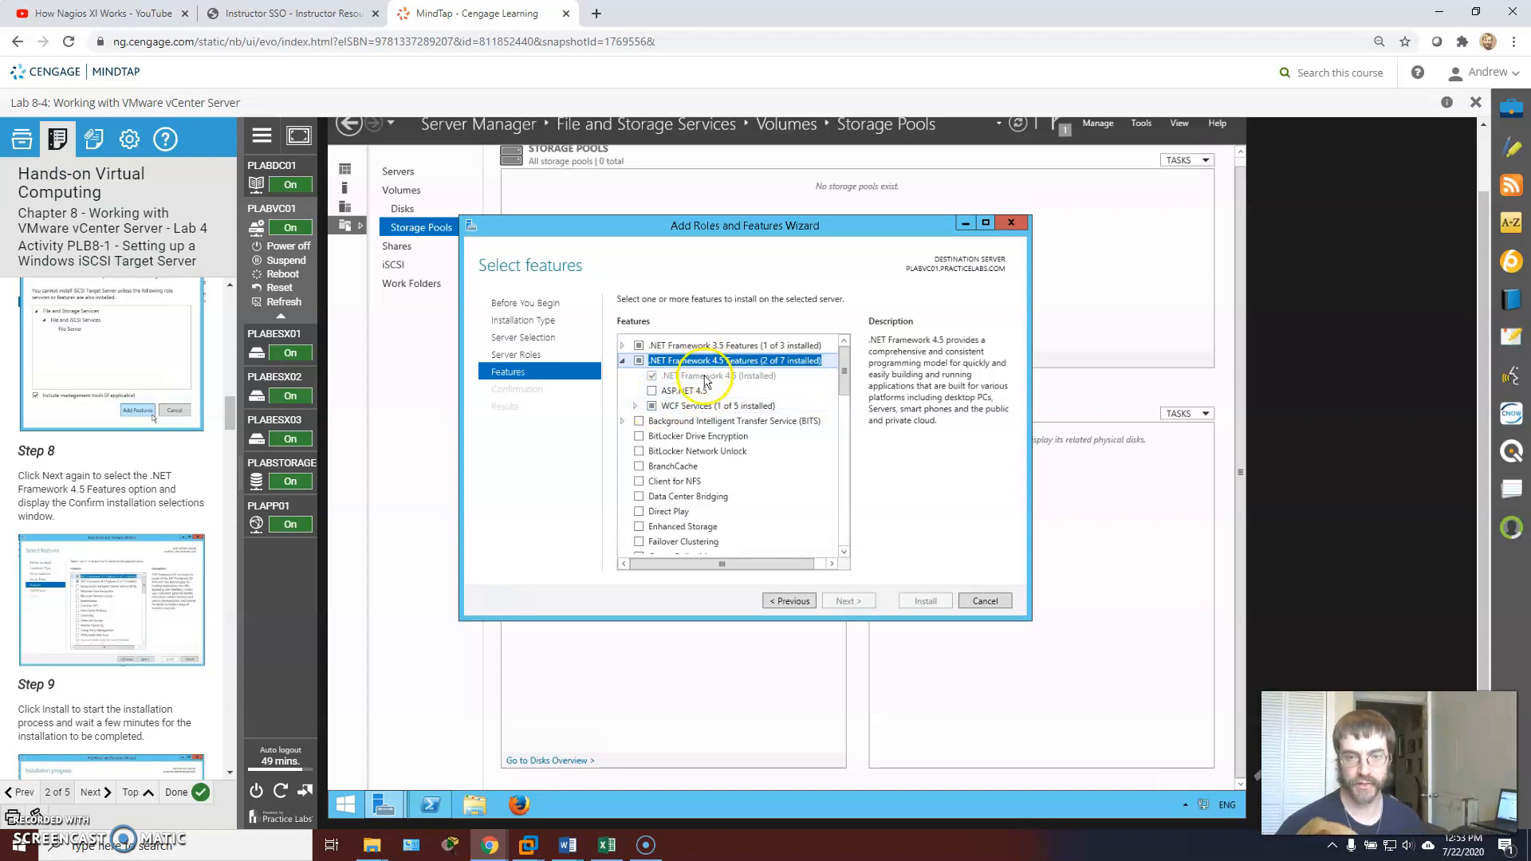
left_click(623, 346)
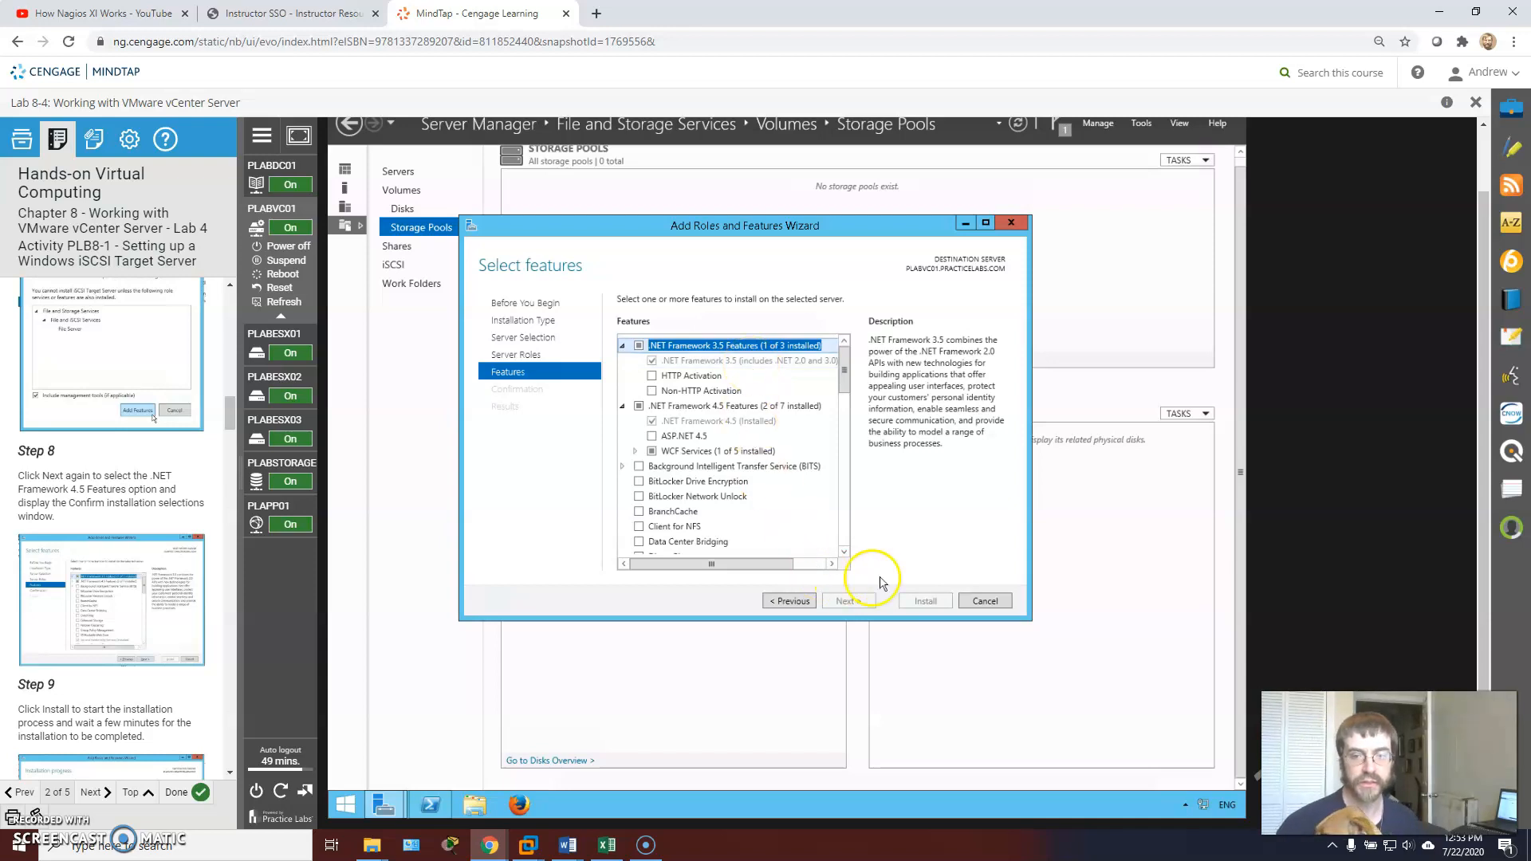
left_click(985, 601)
Step: Go to the iSCSI page of File and Storage Services and start the New iSCSI Virtual Disk Wizard
scroll(107, 573, "down", 3)
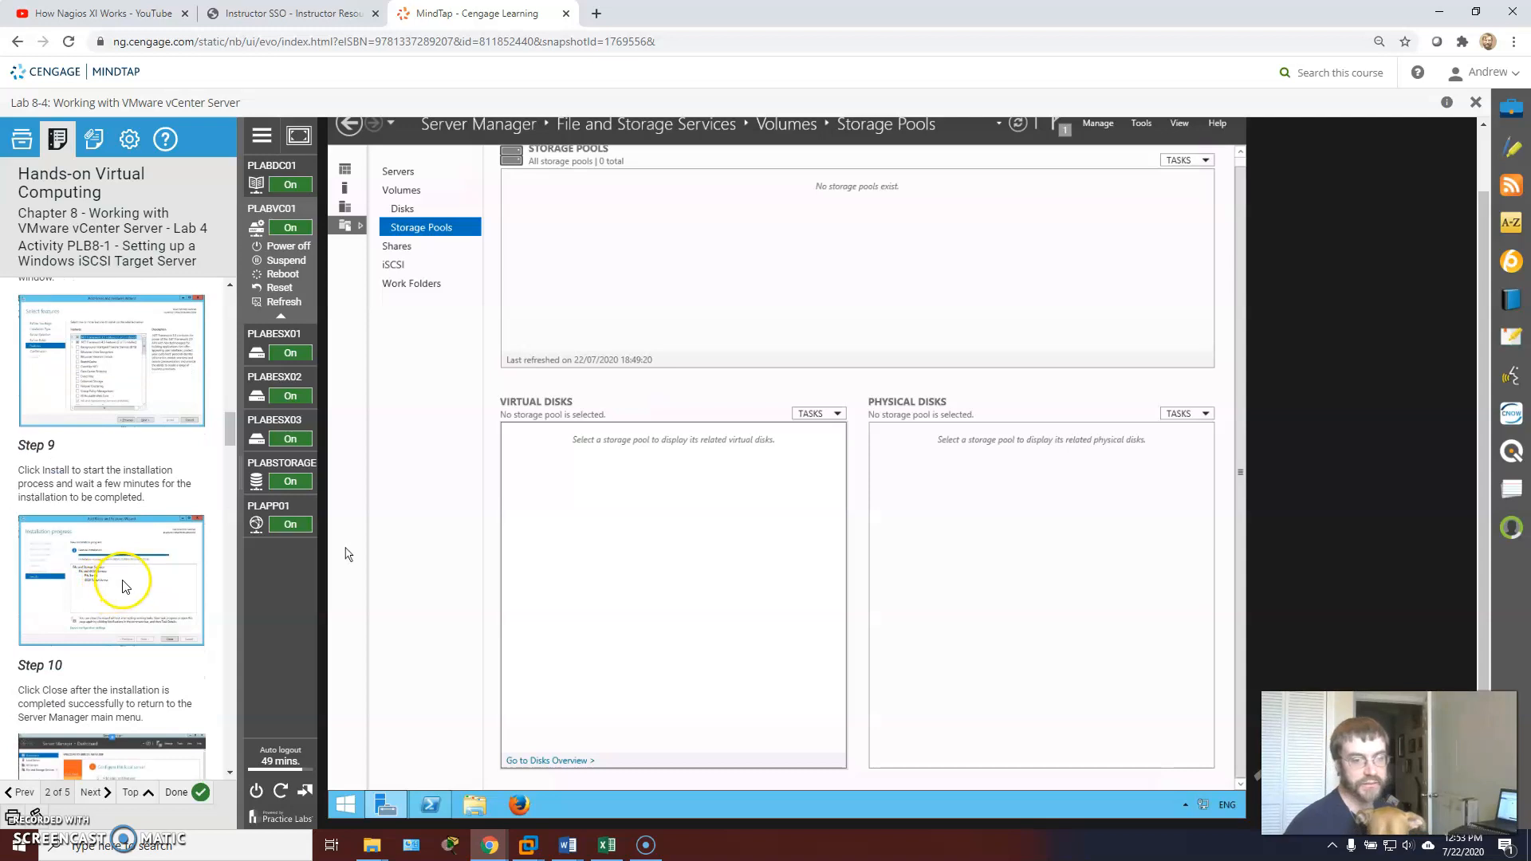
scroll(112, 586, "down", 2)
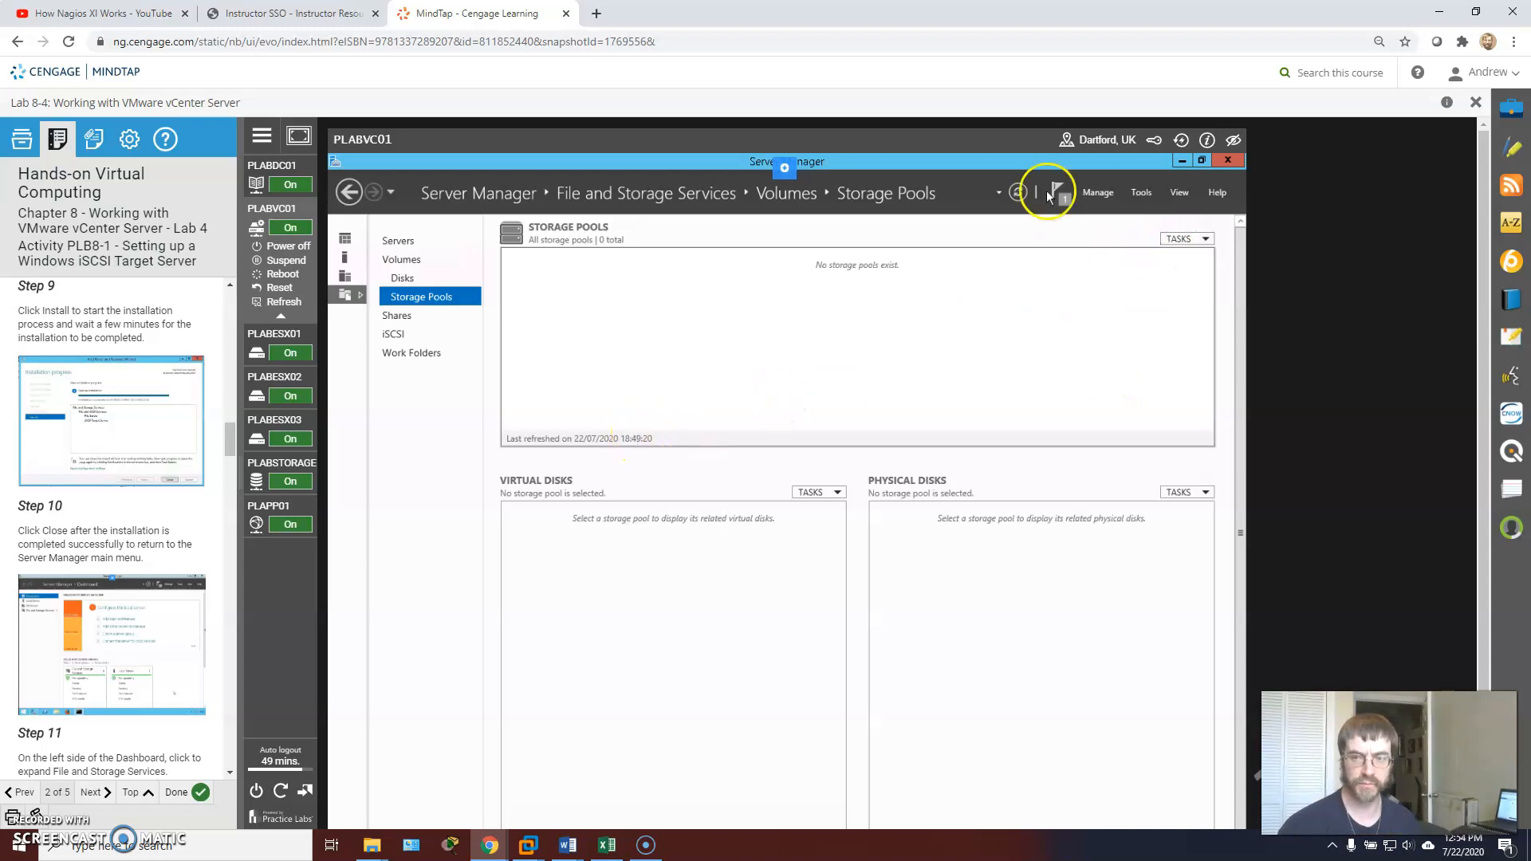
left_click(1181, 162)
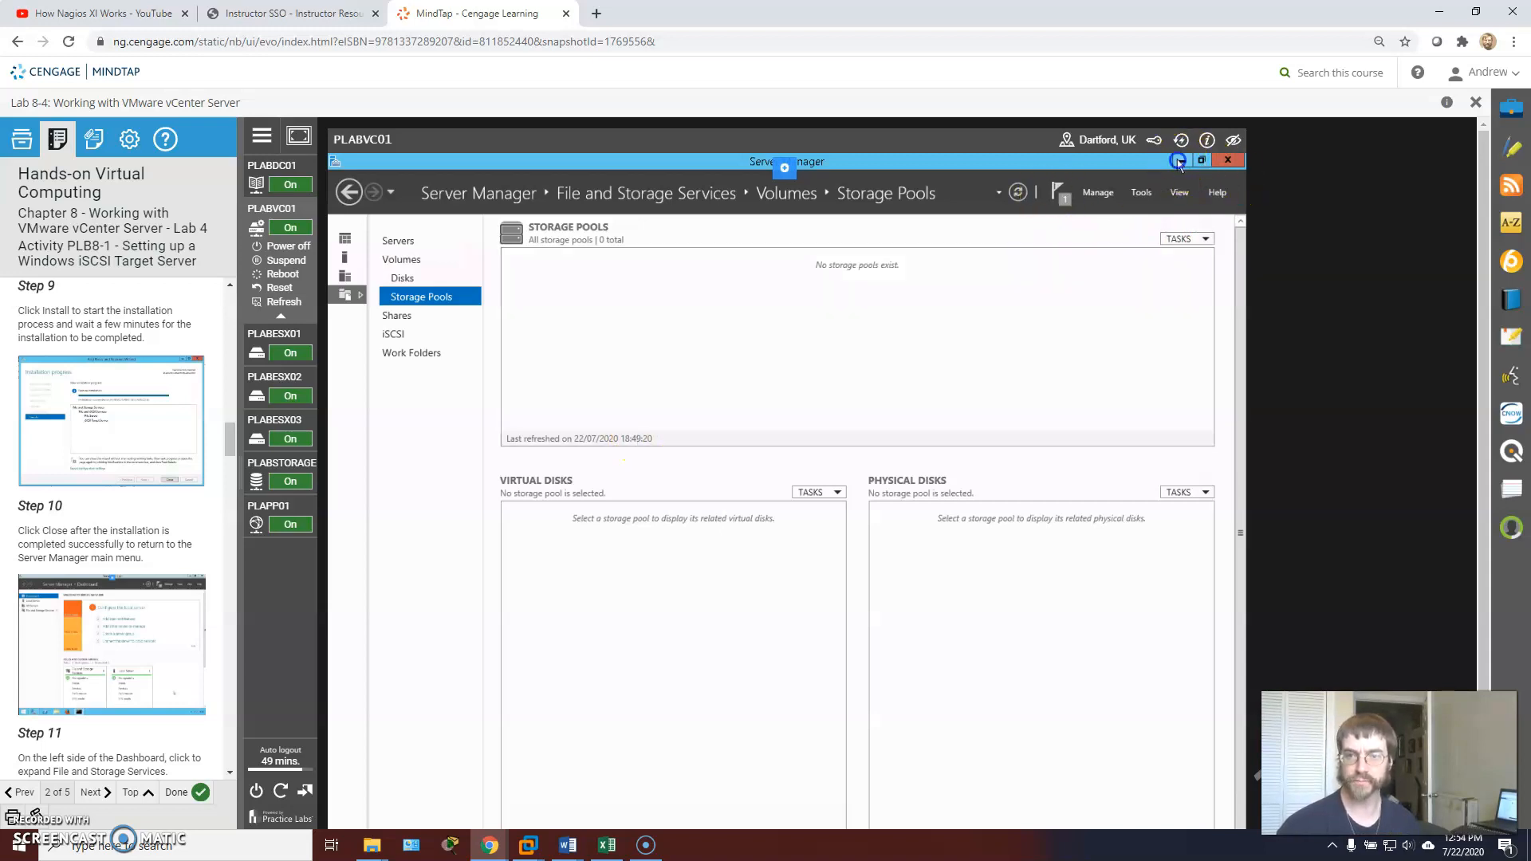
scroll(120, 439, "down", 2)
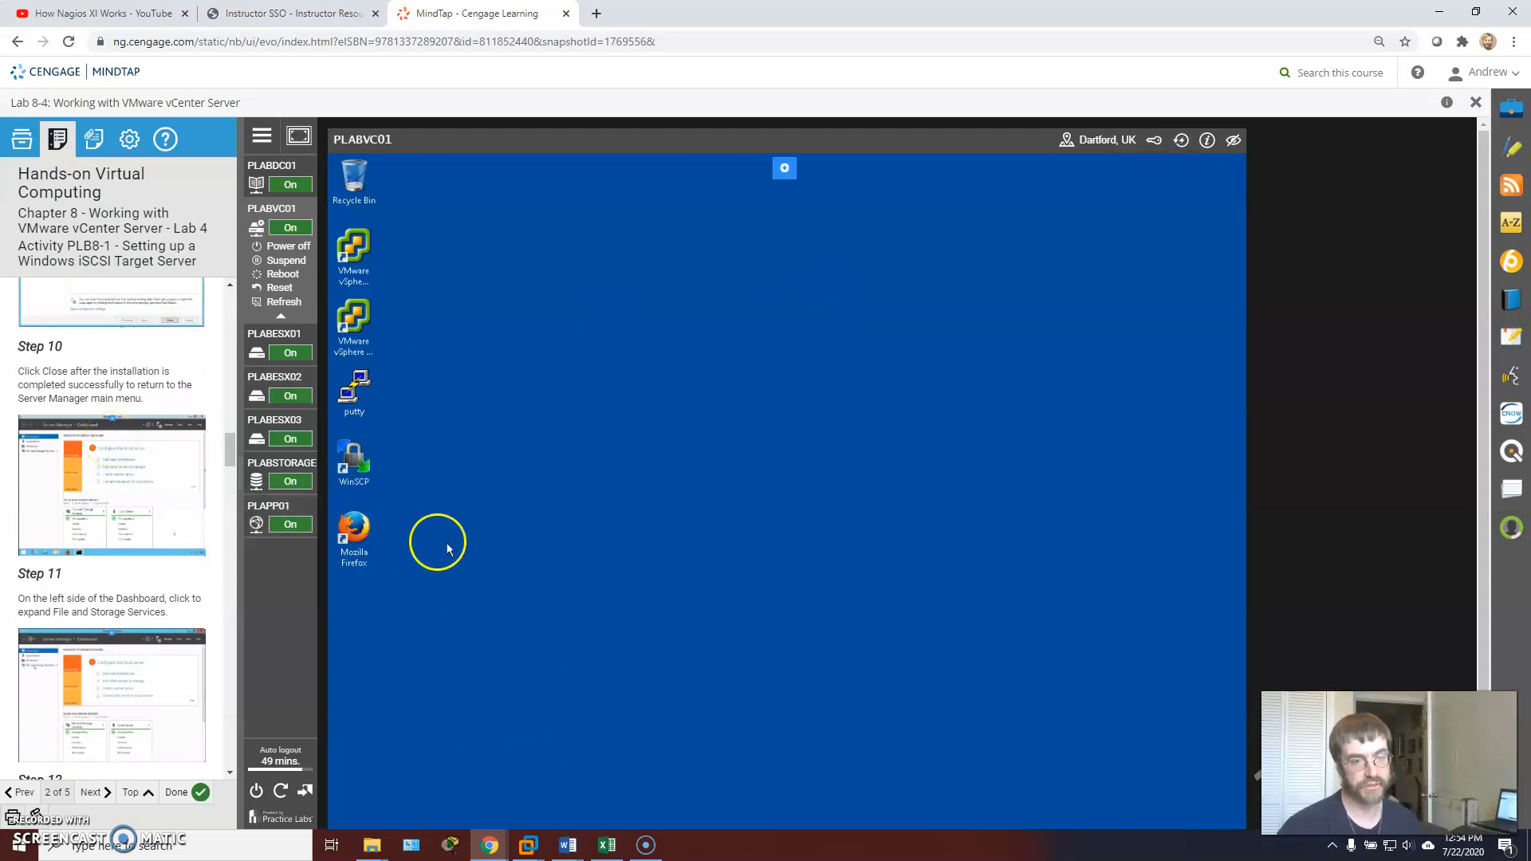
scroll(604, 674, "down", 2)
left_click(388, 807)
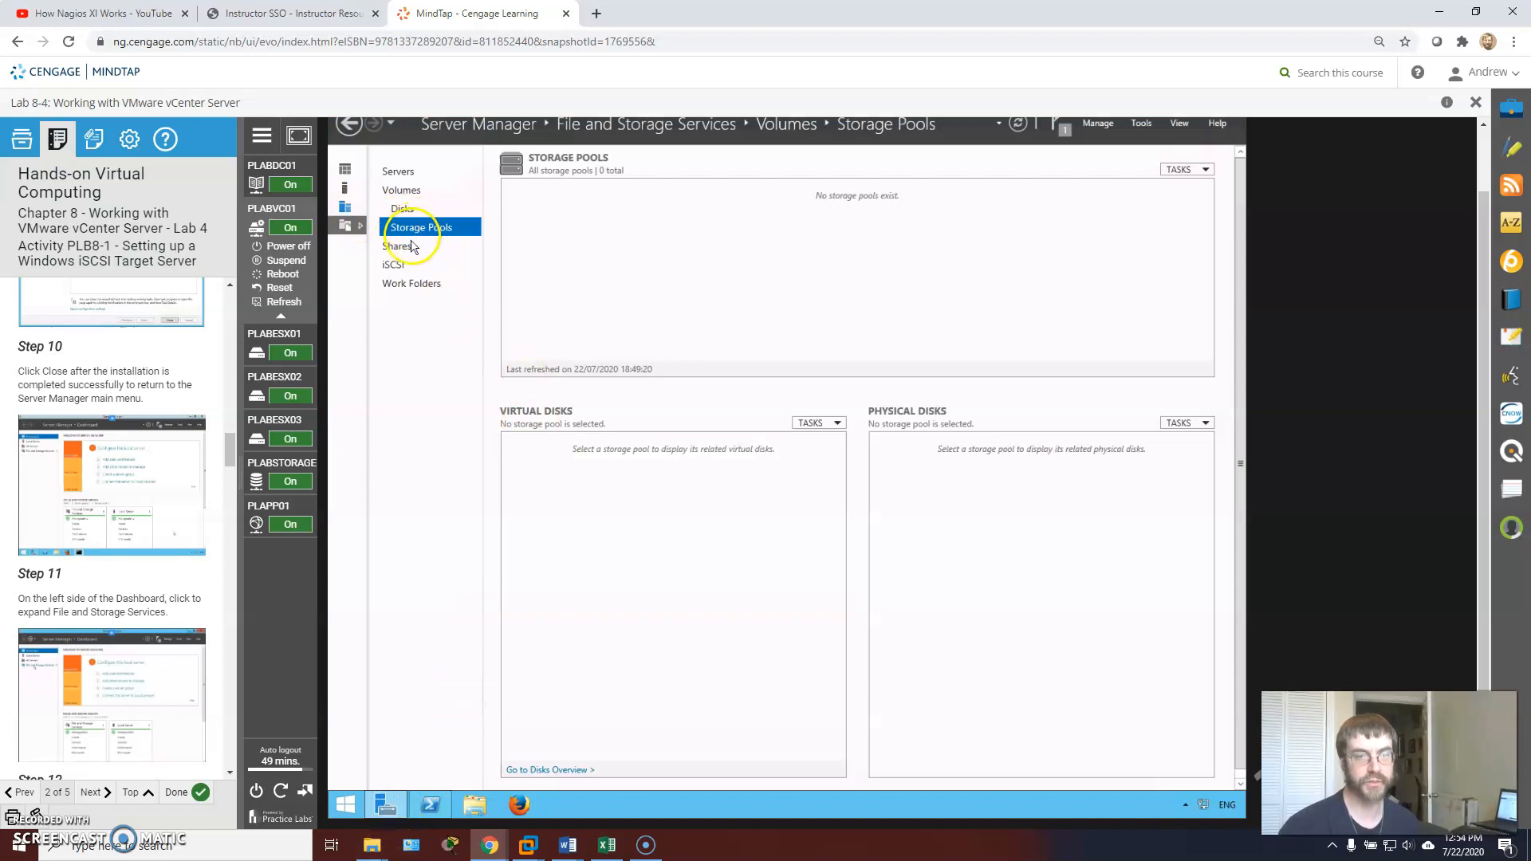
left_click(396, 270)
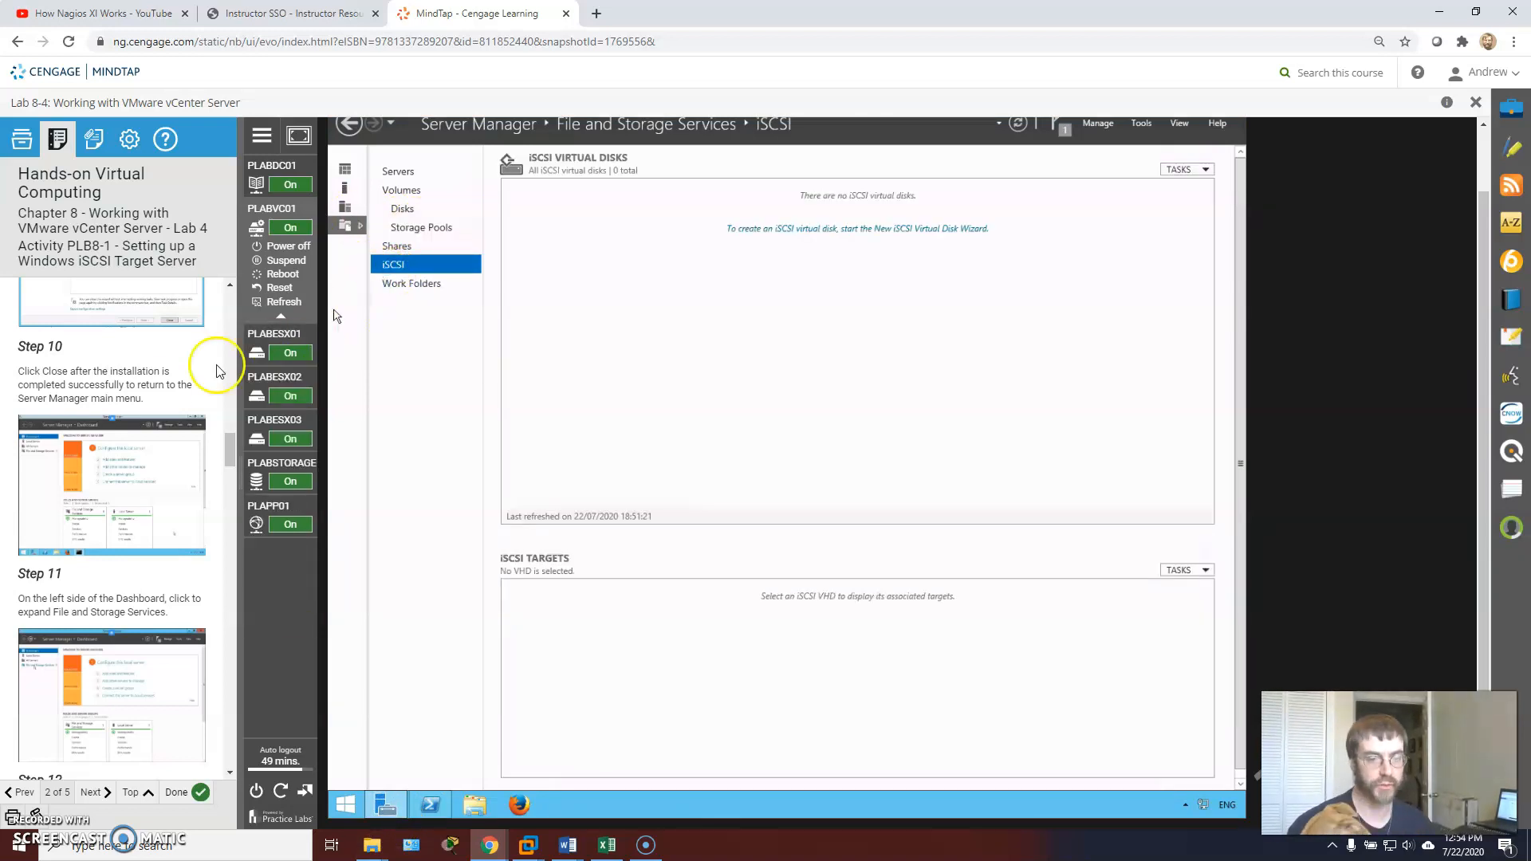
scroll(136, 448, "down", 3)
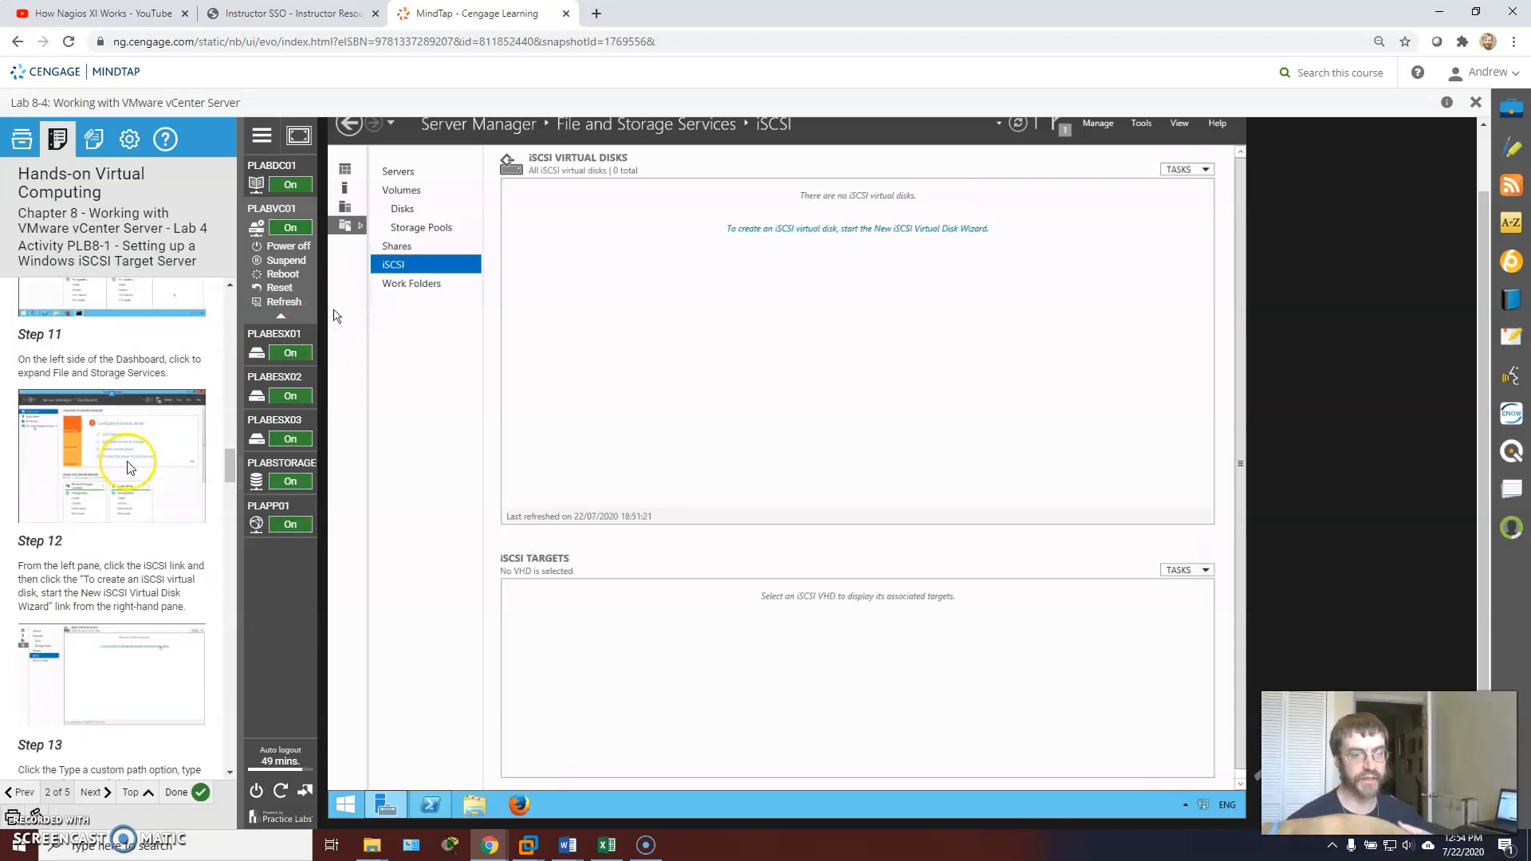
left_click(854, 231)
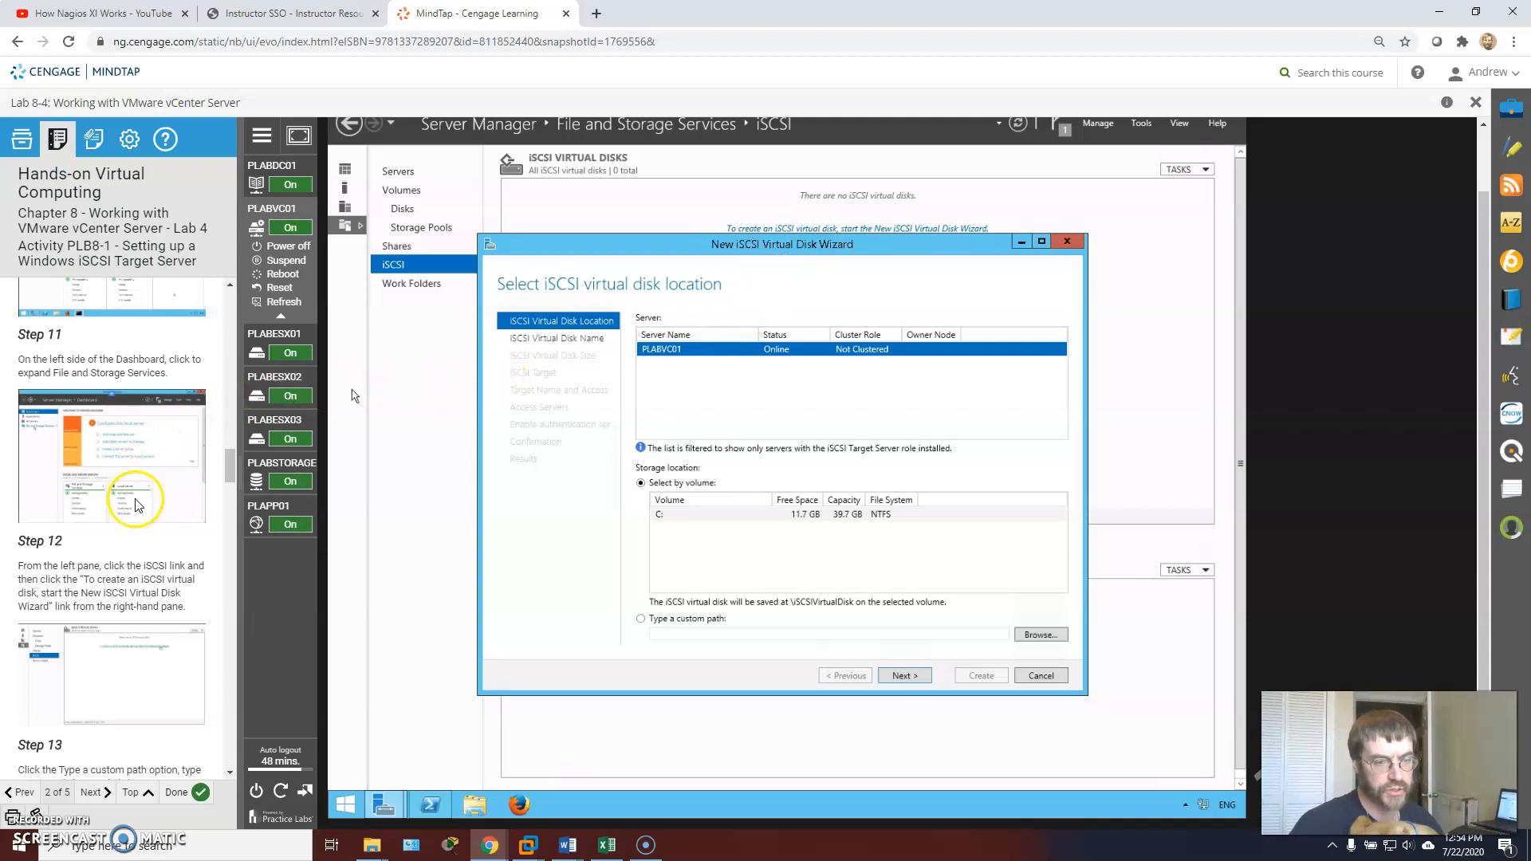
Step: Choose a custom path as the iSCSI virtual disk's storage location and set it to c:\iscsi\vdisk01
scroll(136, 504, "down", 3)
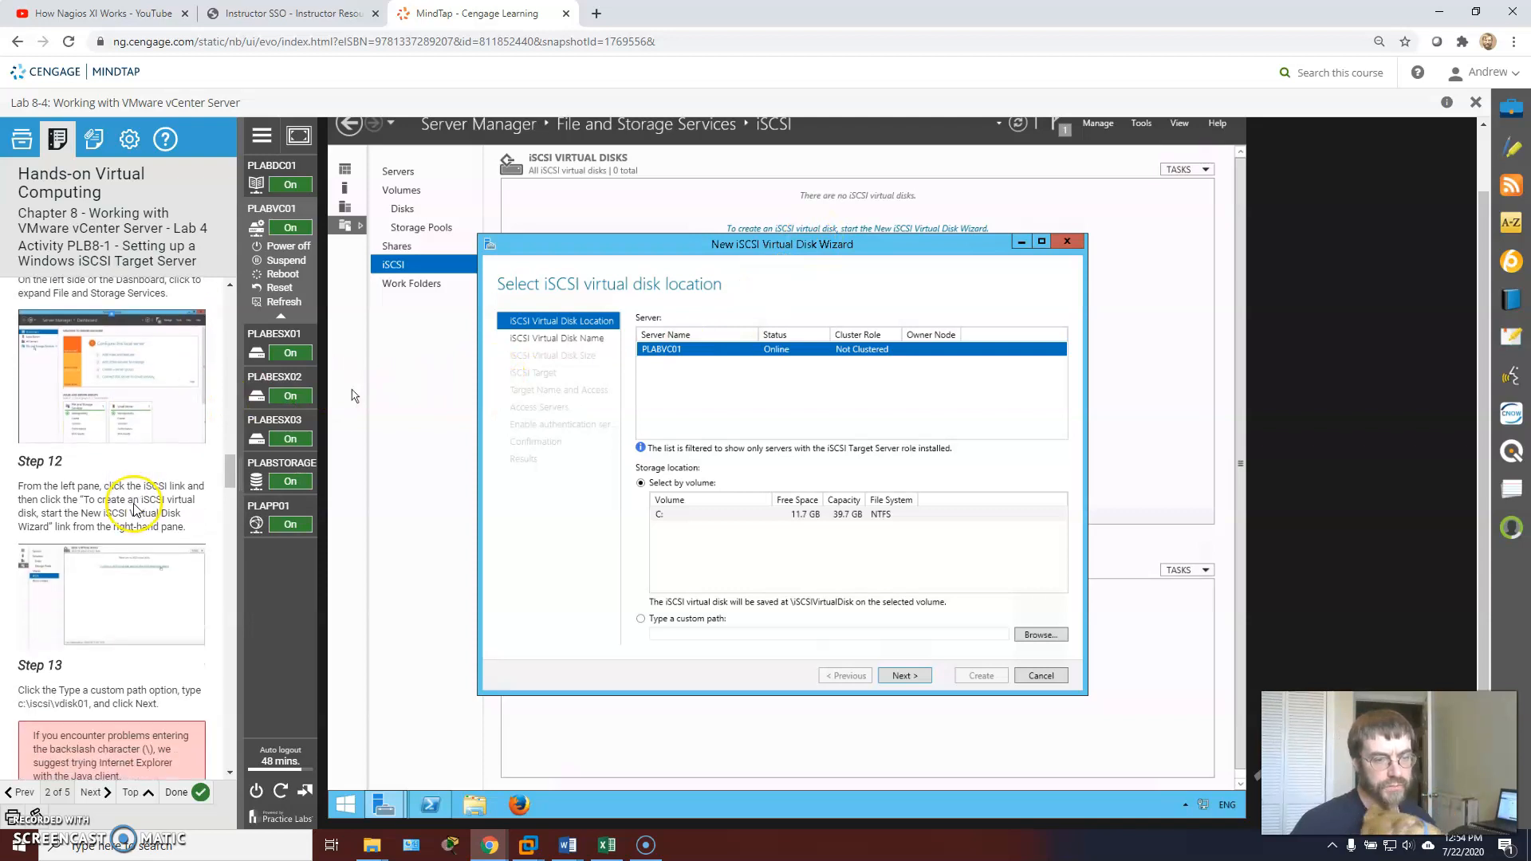
left_click(641, 619)
left_click(698, 635)
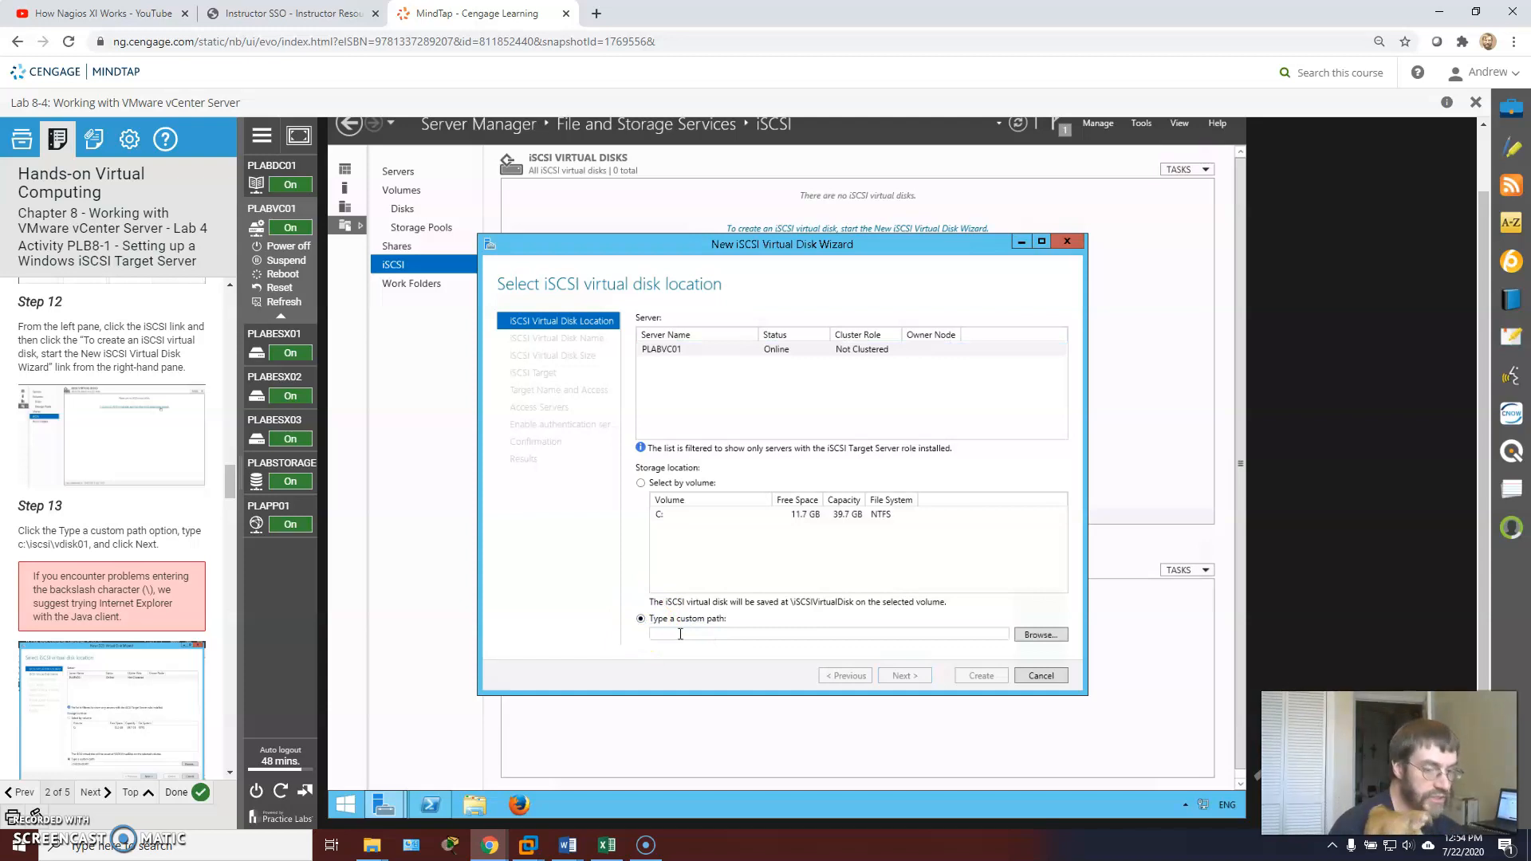
type("c:")
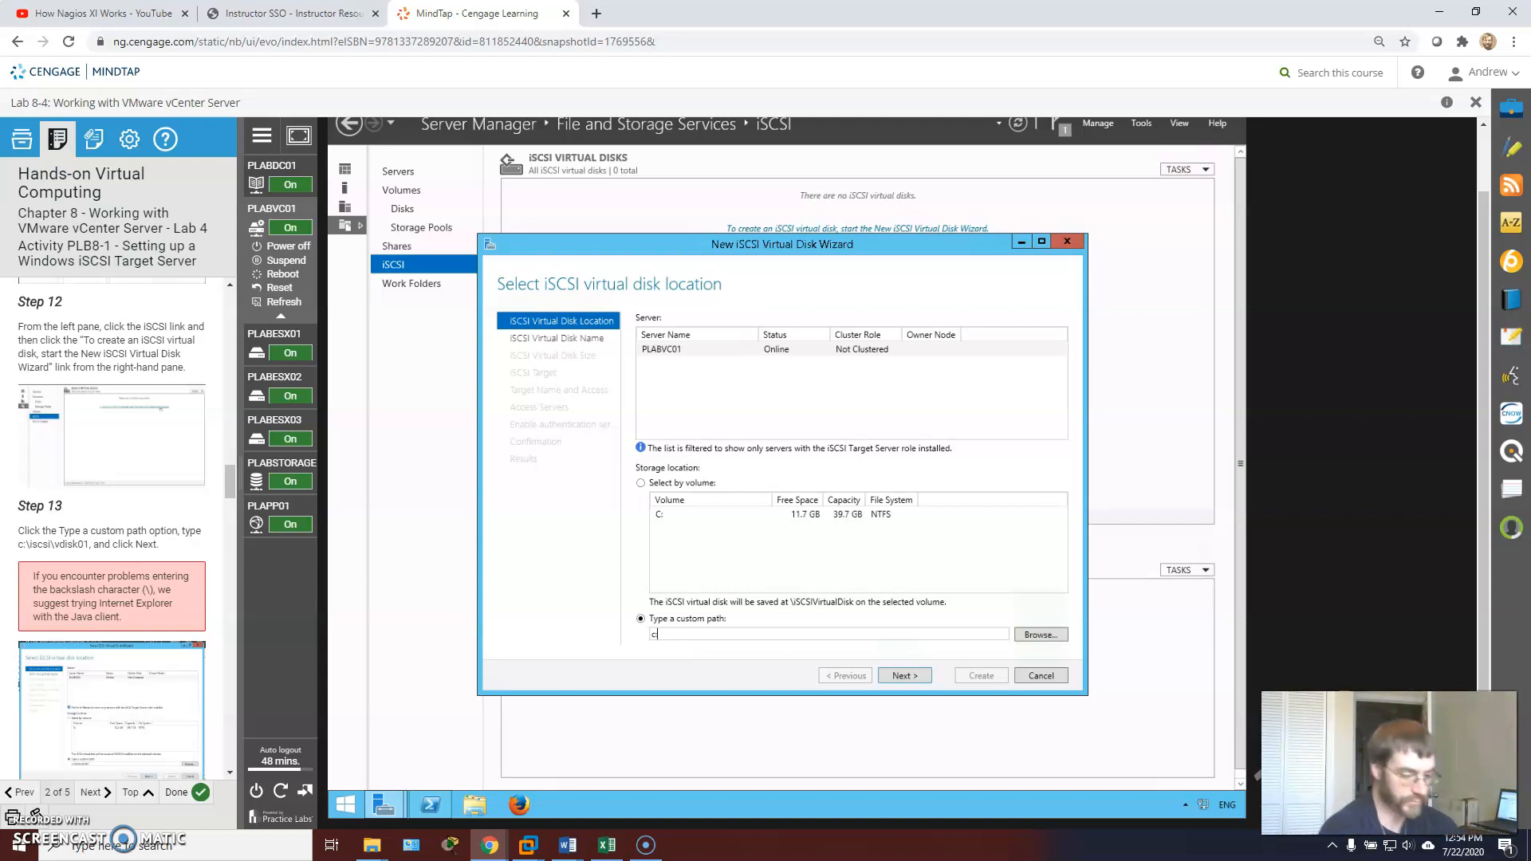
type("\\")
key("BackSpace")
key("BackSpace")
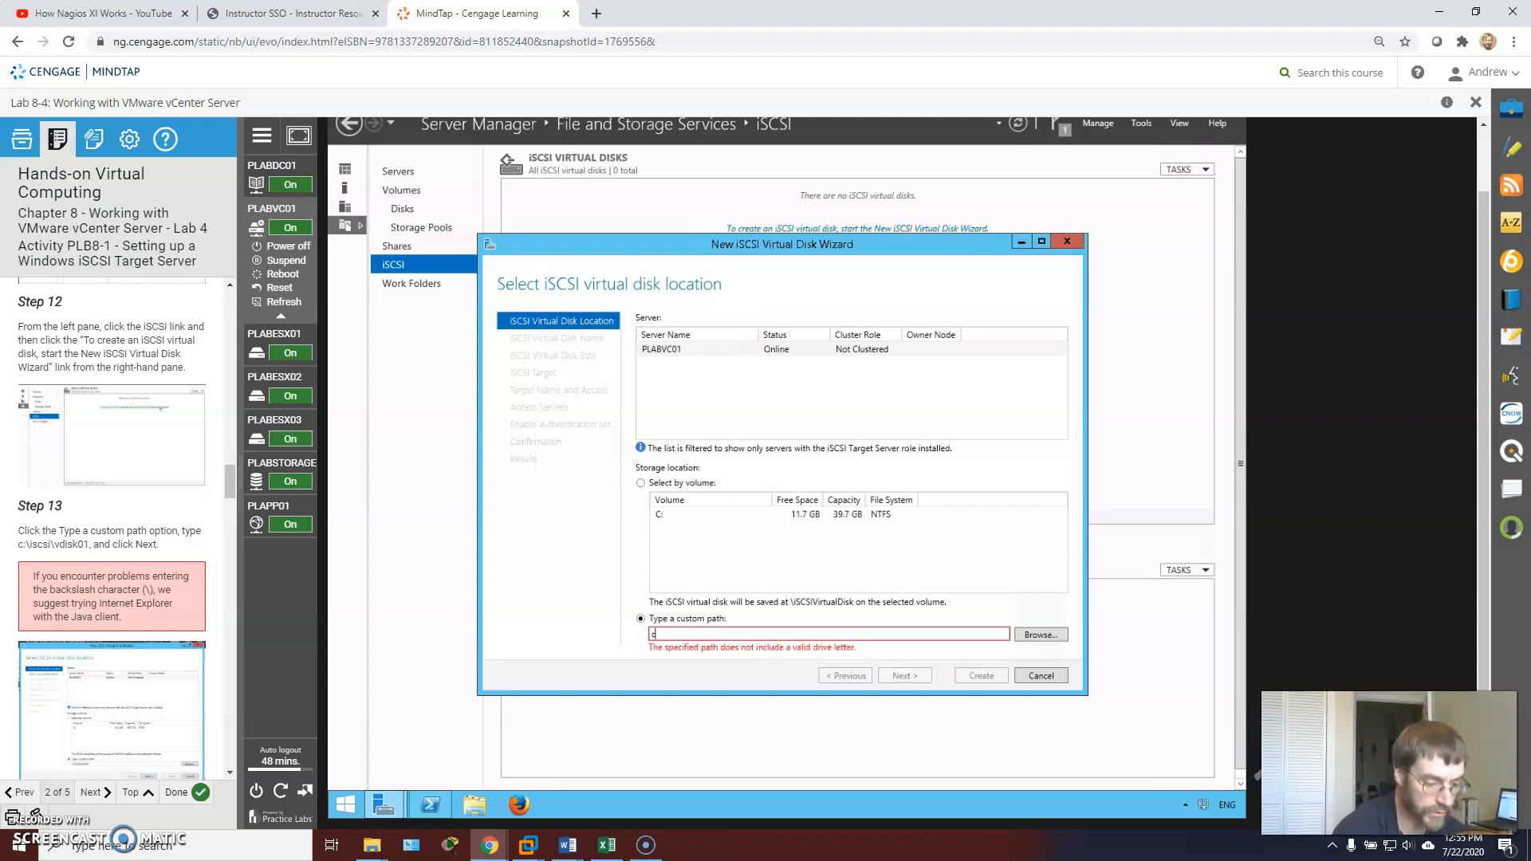
type(":\\iscsi")
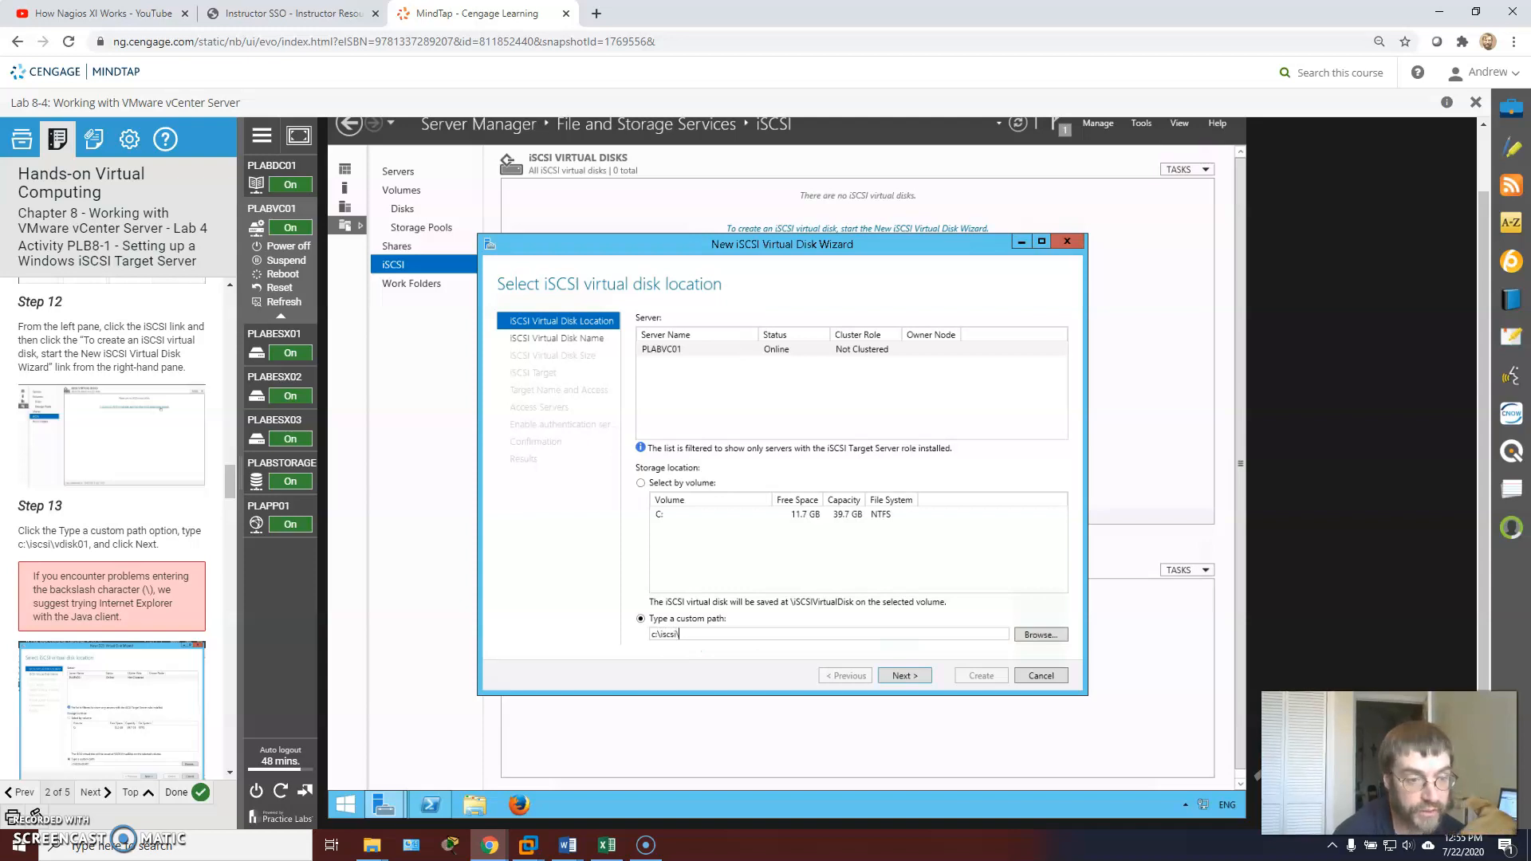
type("\\vdis")
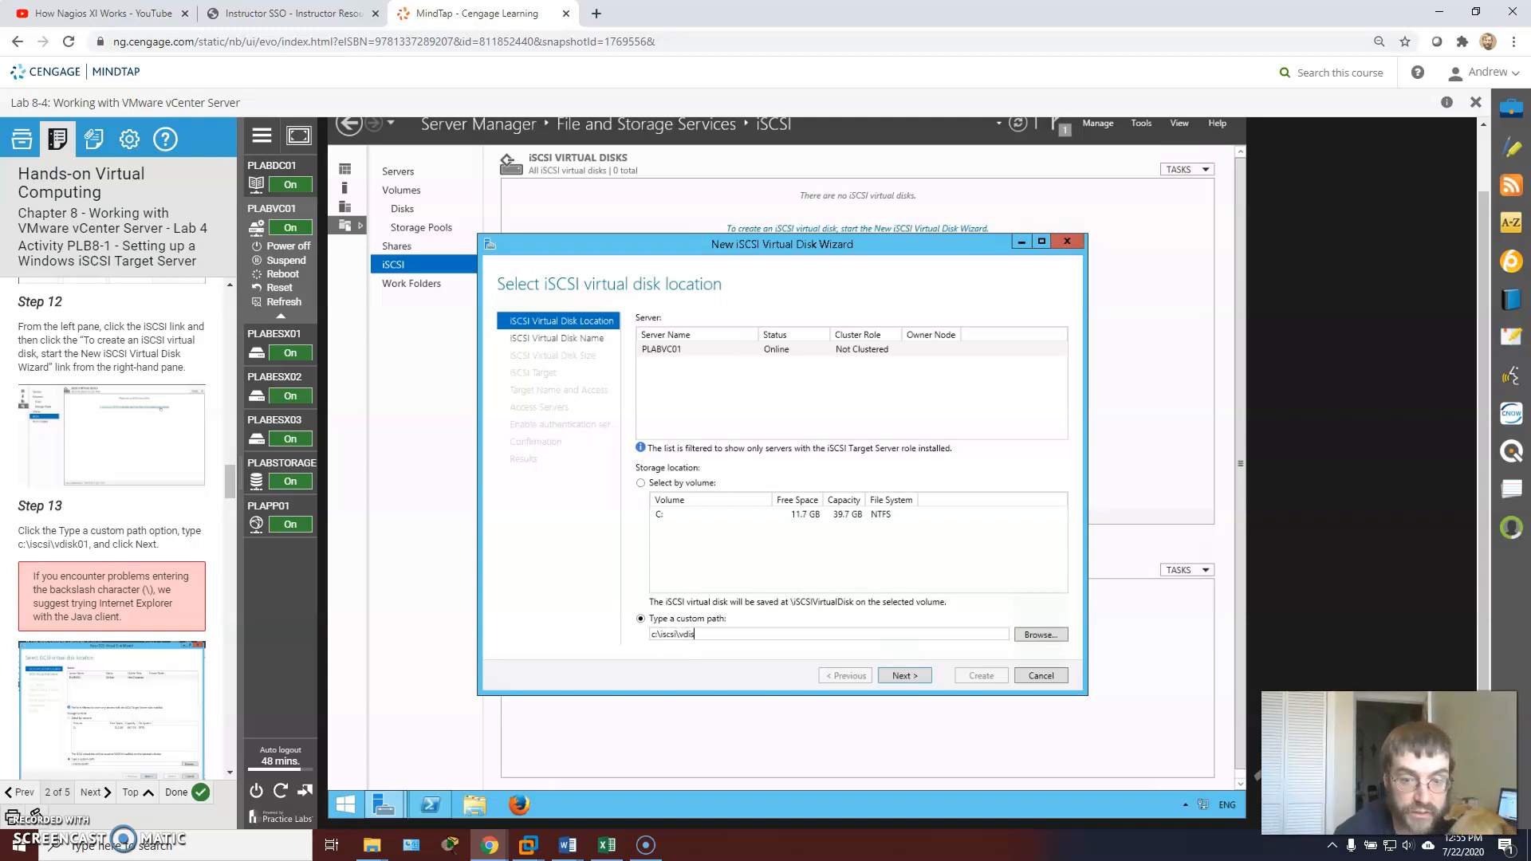
type("k01")
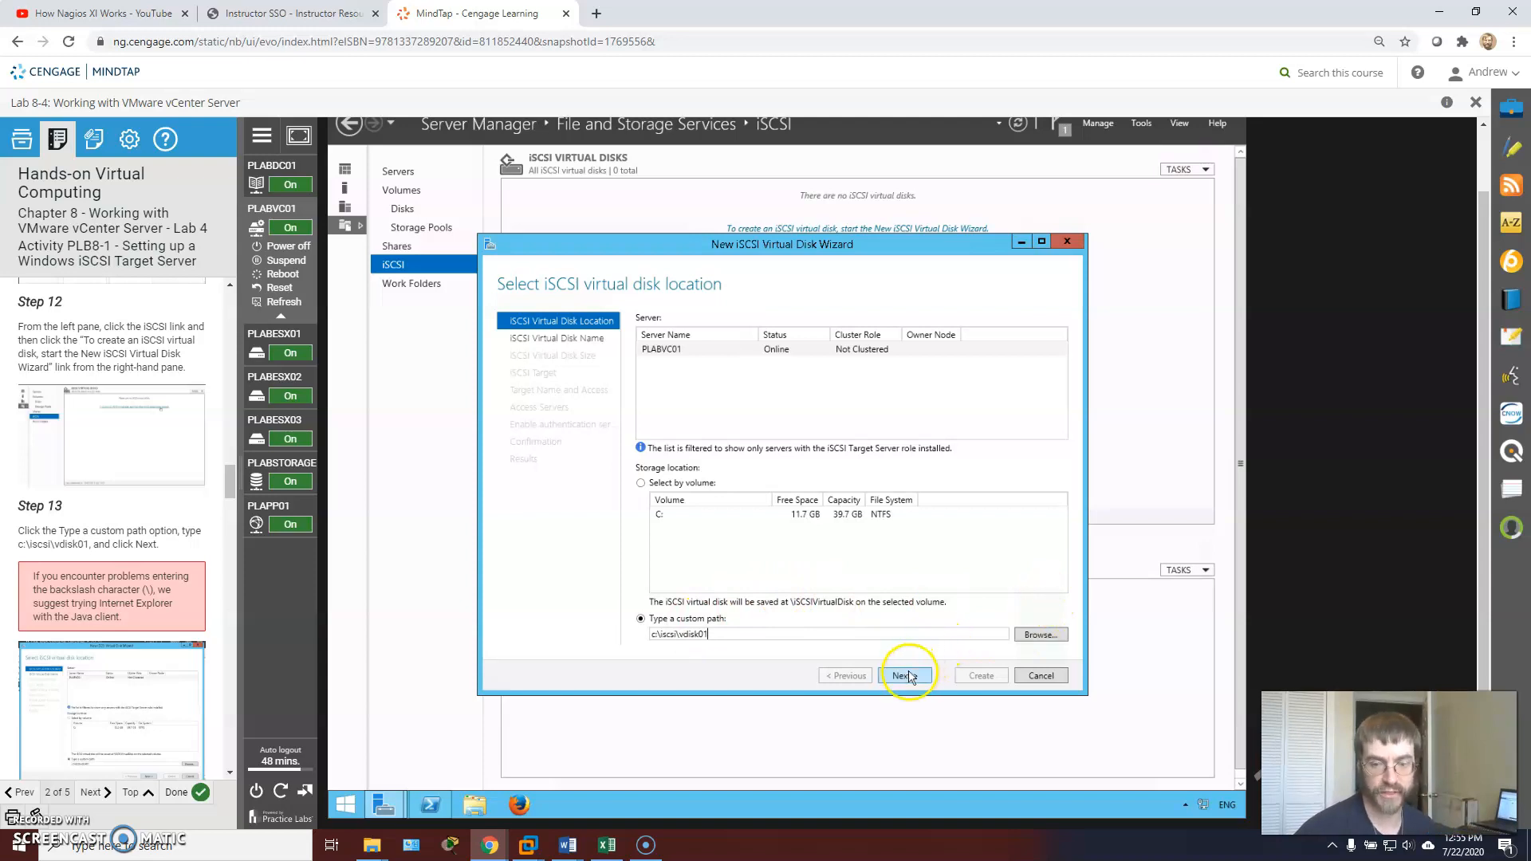
Step: Examine the folders on Local Disk (C:) in File Explorer, and minimize the windows covering the virtual disk wizard
left_click(473, 803)
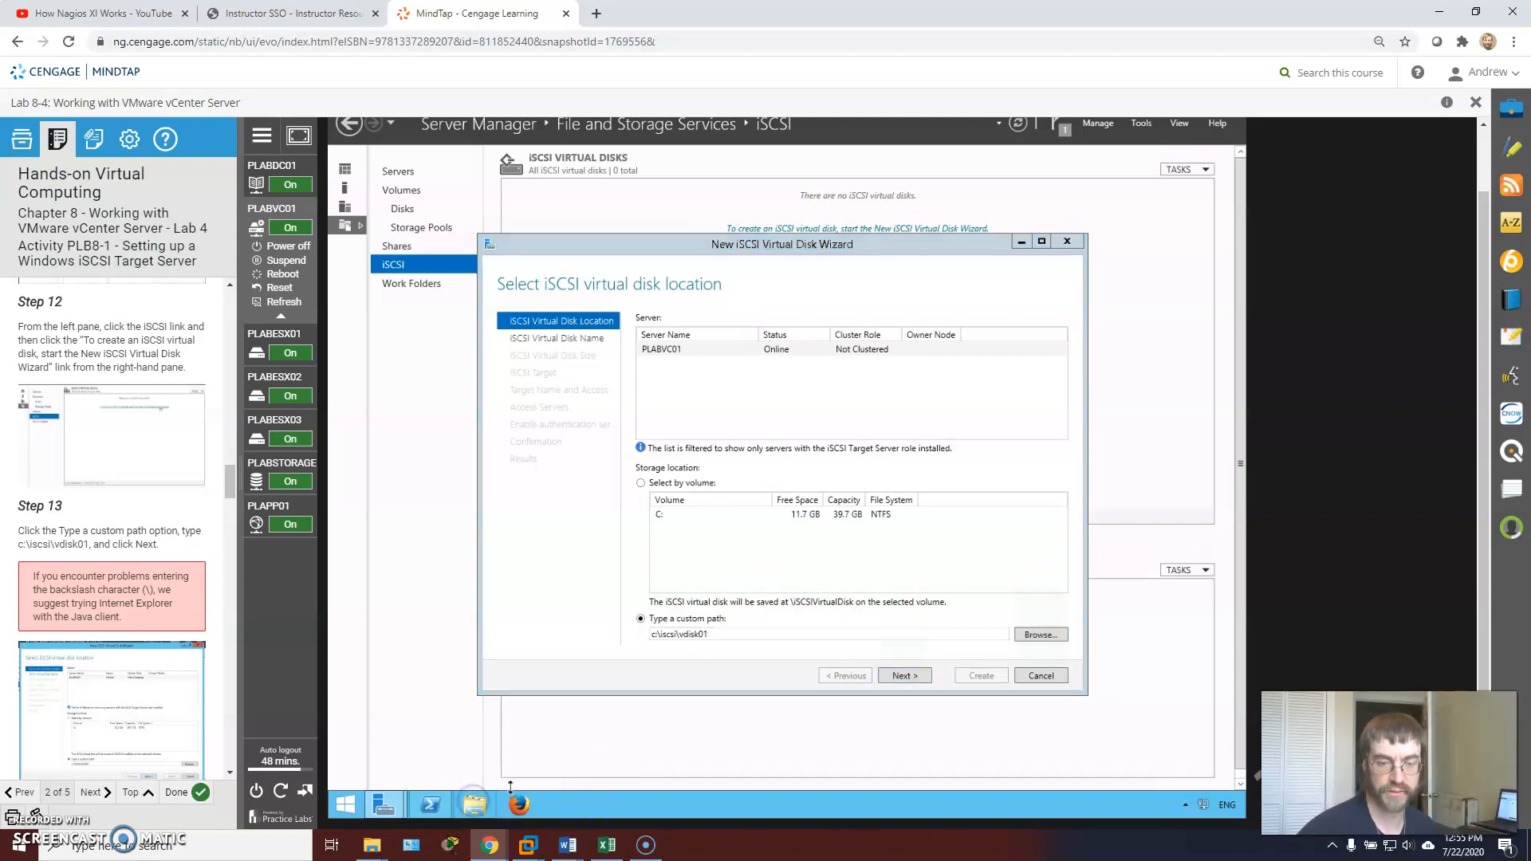
left_click(895, 461)
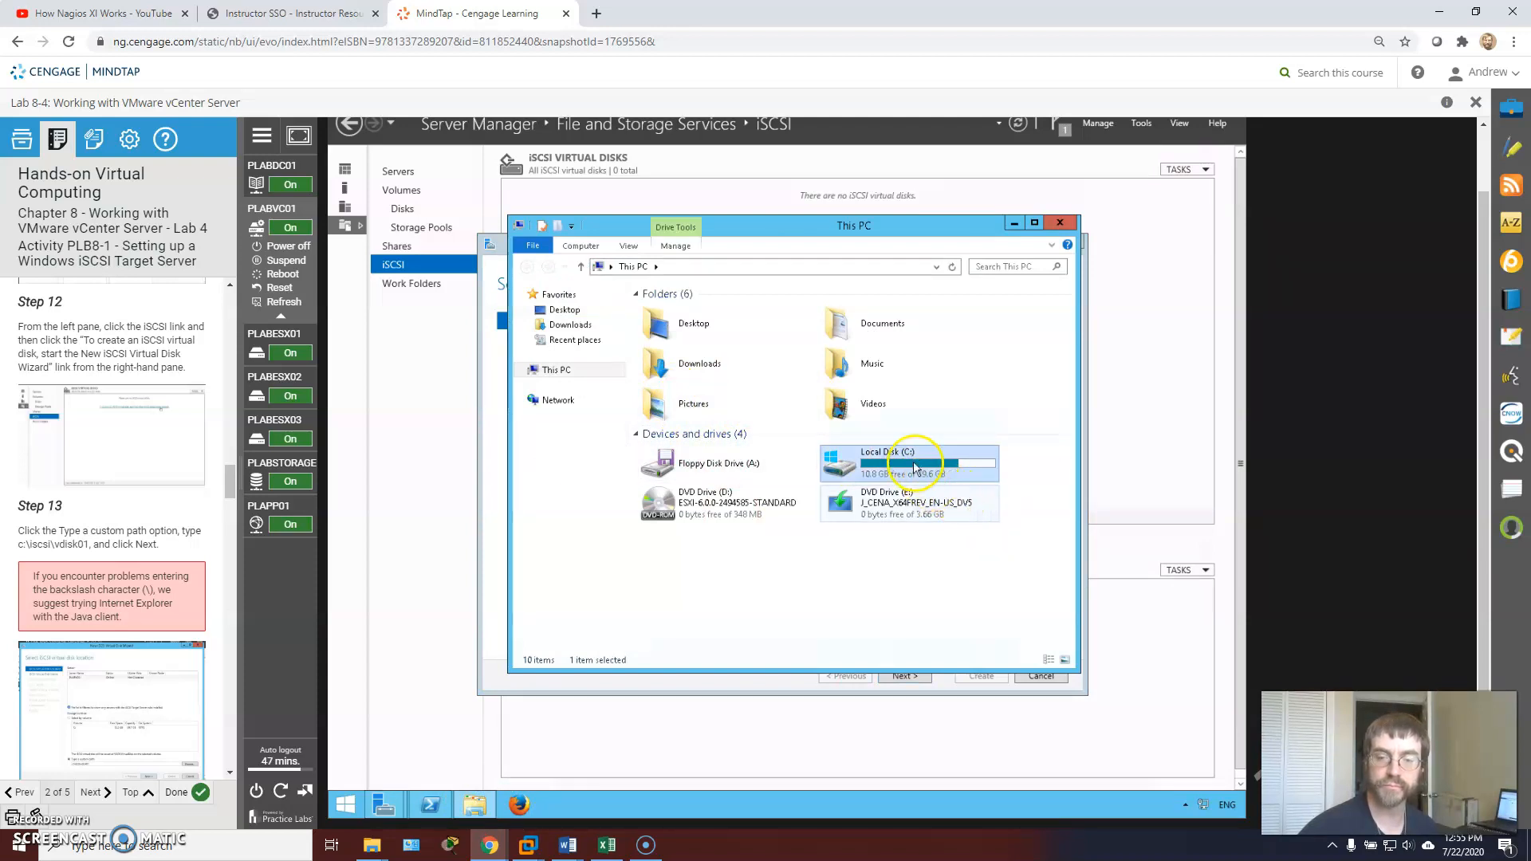
double_click(914, 468)
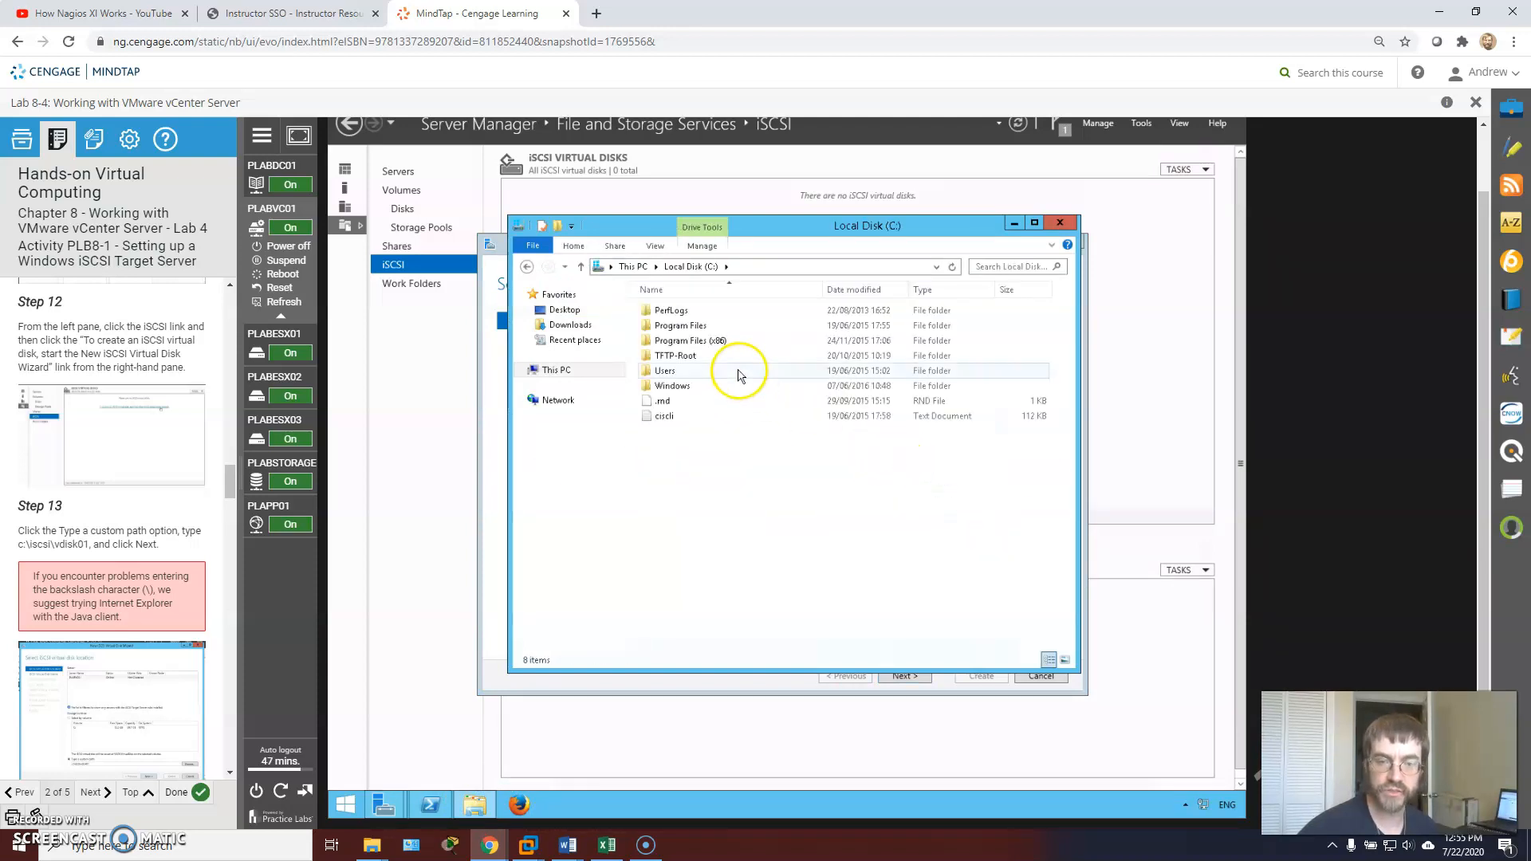
double_click(796, 226)
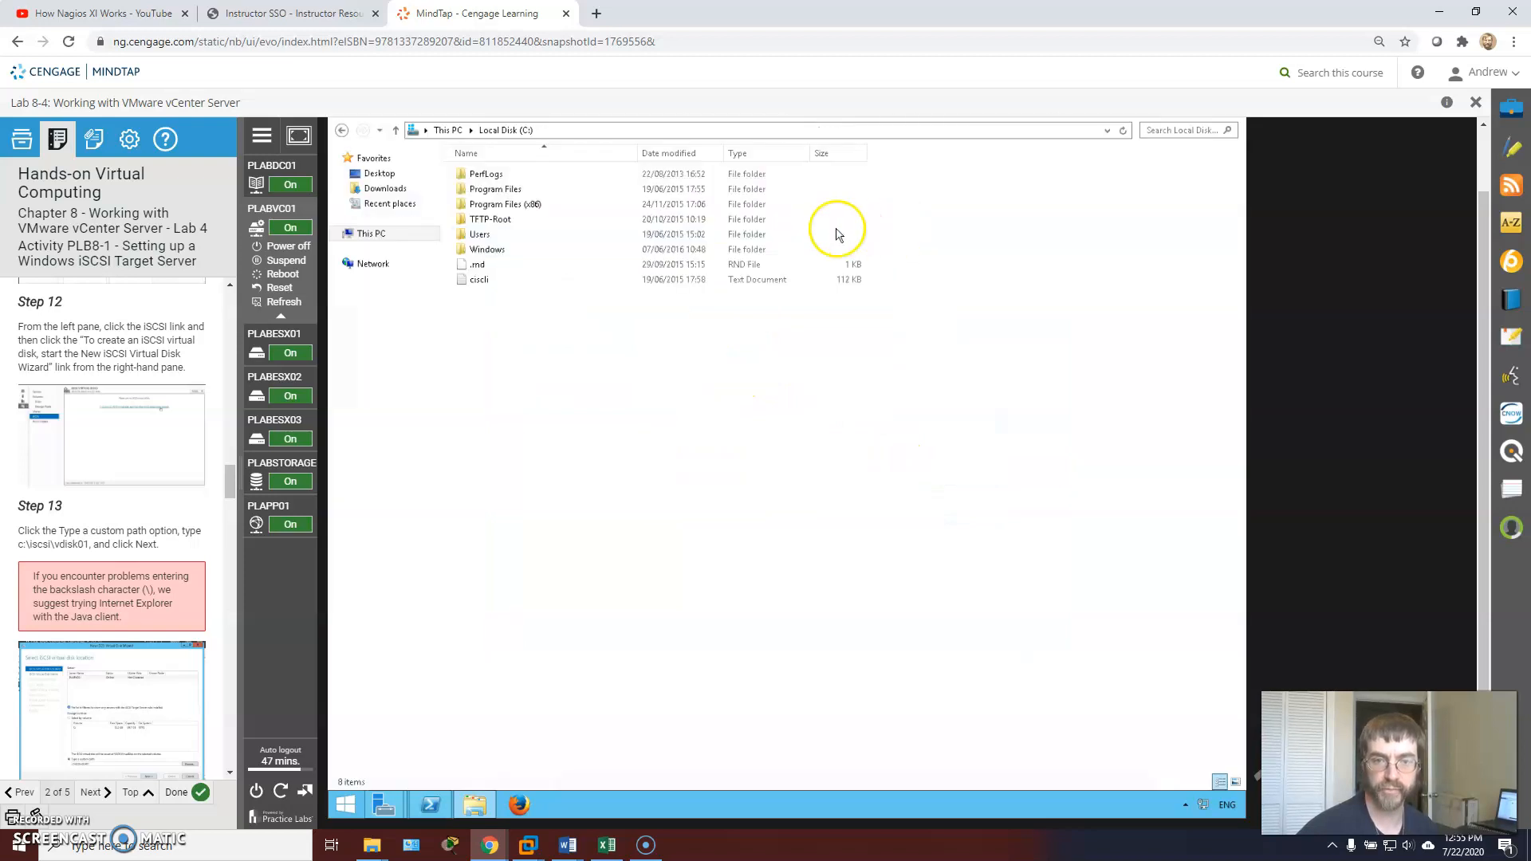
scroll(1457, 257, "up", 2)
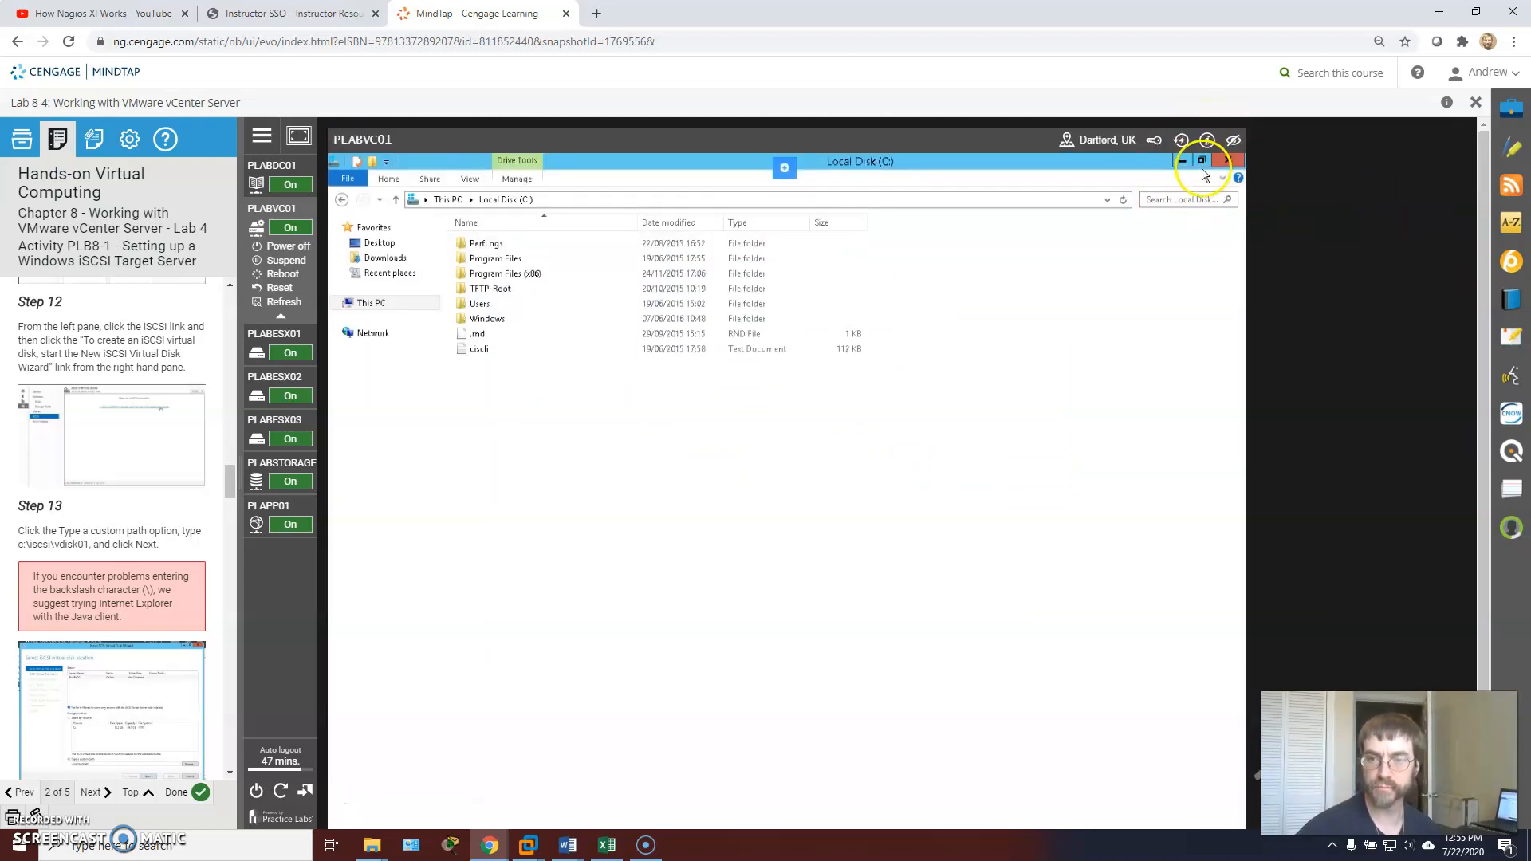
left_click(1202, 160)
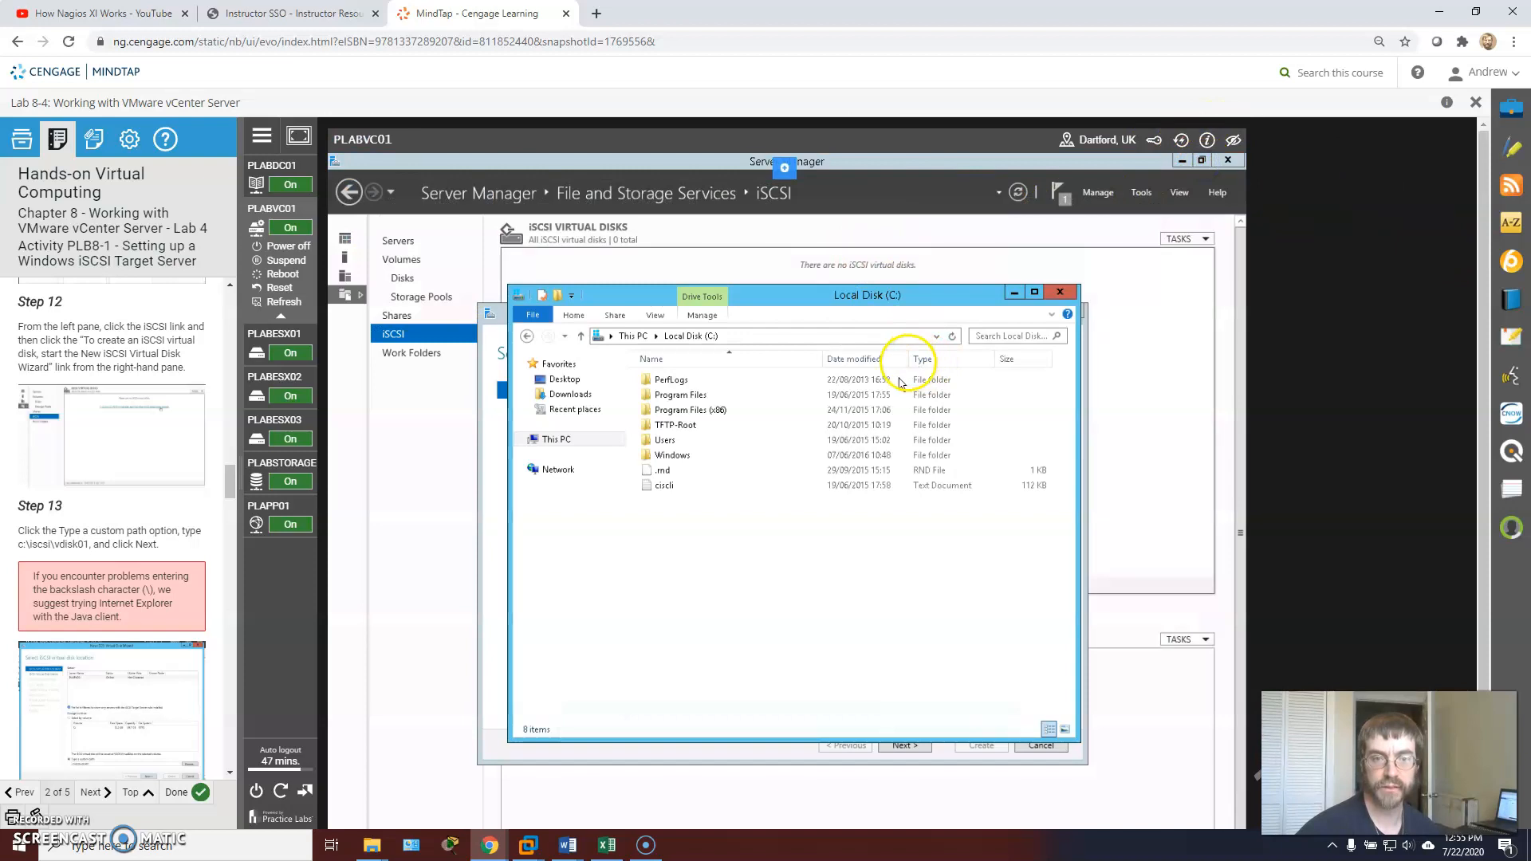
double_click(887, 291)
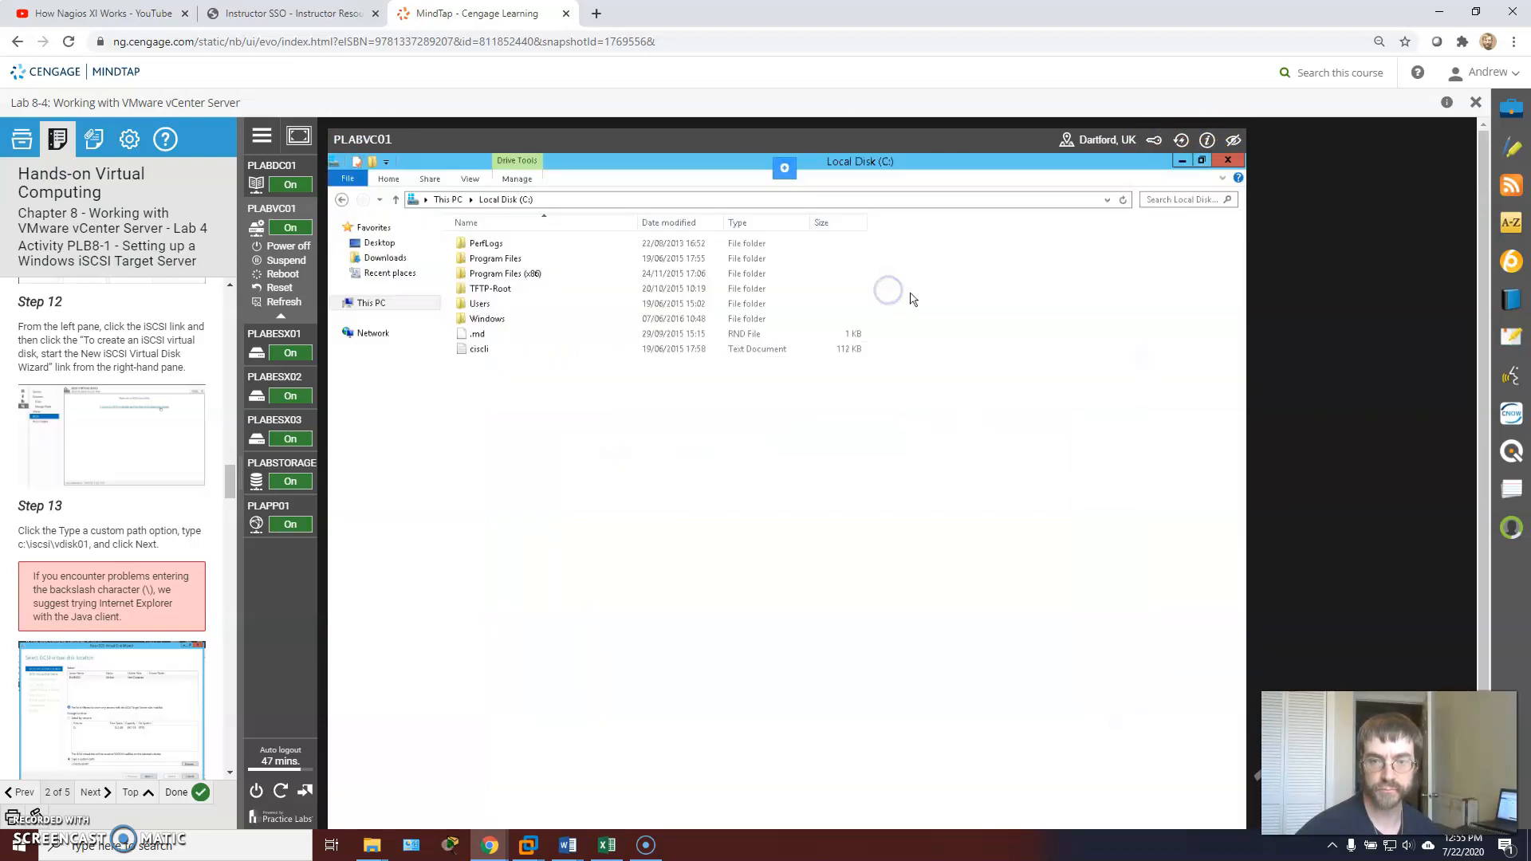
left_click(1182, 161)
left_click(1182, 162)
Step: Accept the custom disk location, name the iSCSI virtual disk iSCSI vDisk 01, and continue to the disk size
scroll(120, 606, "down", 3)
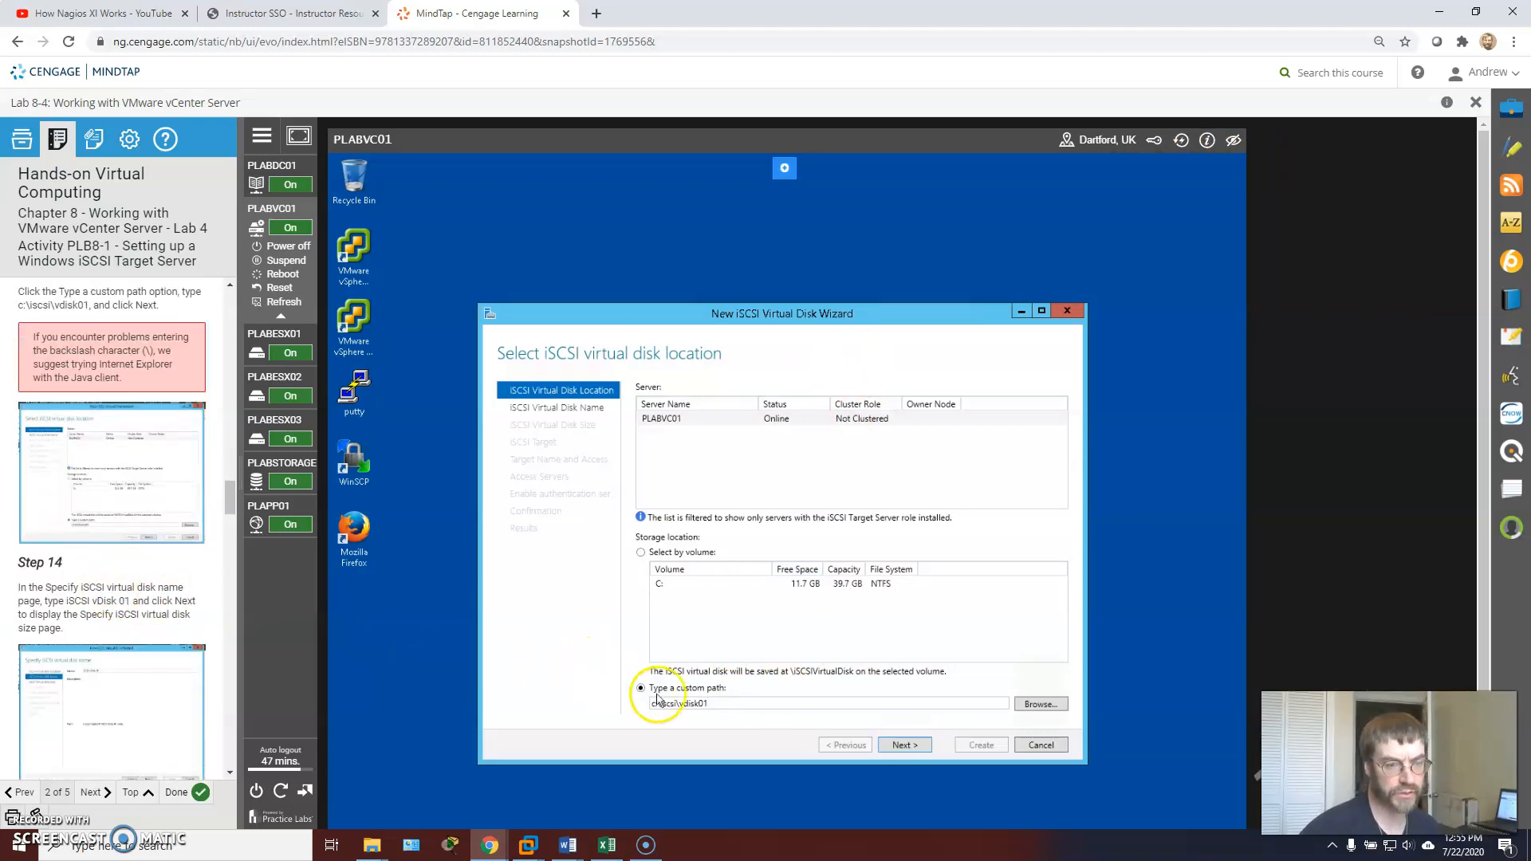
left_click(906, 746)
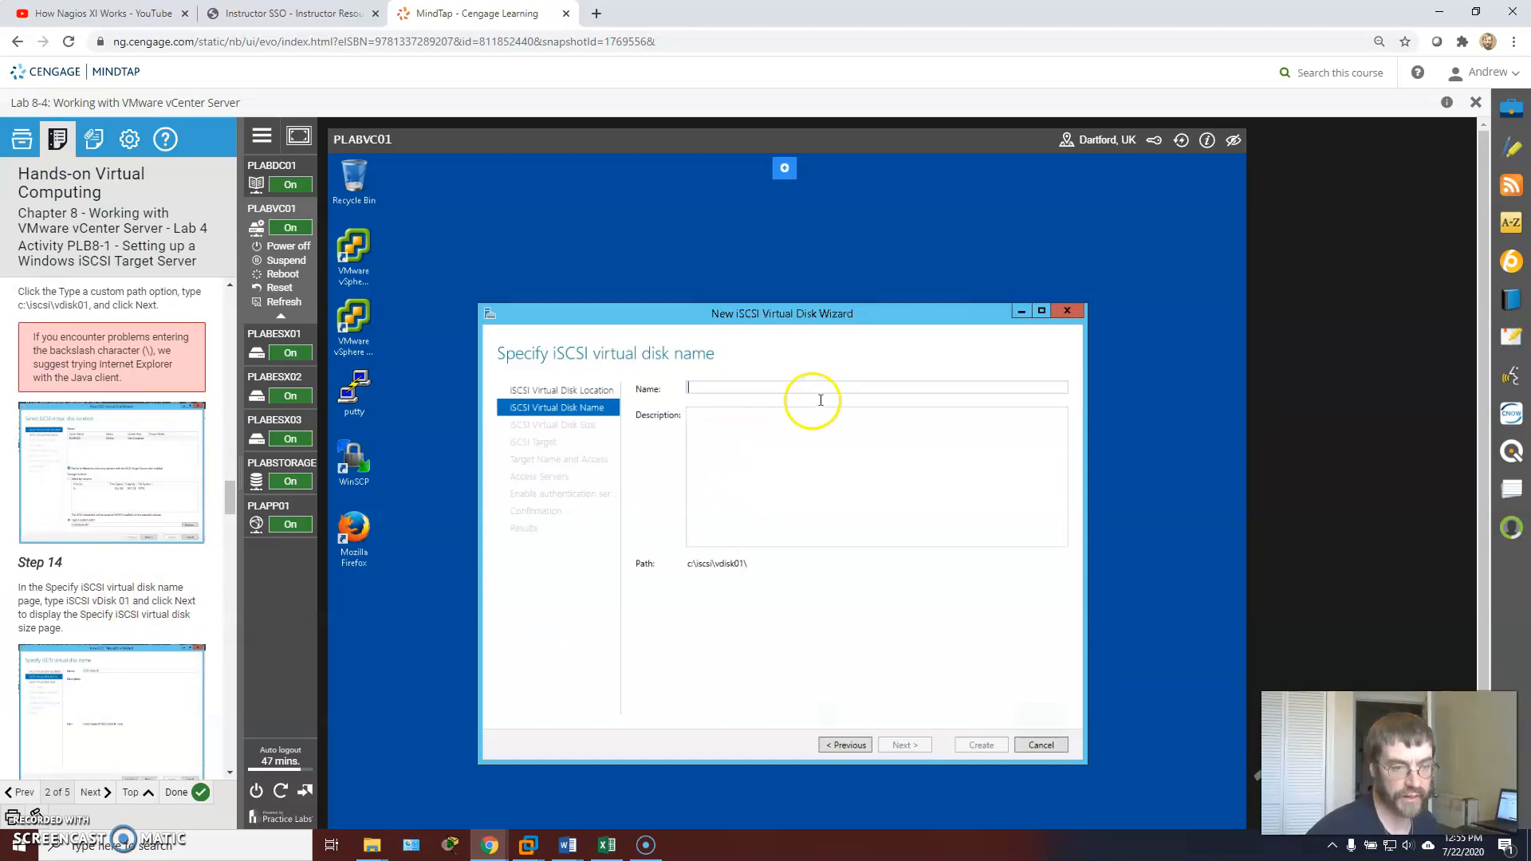
type("iSCSI V")
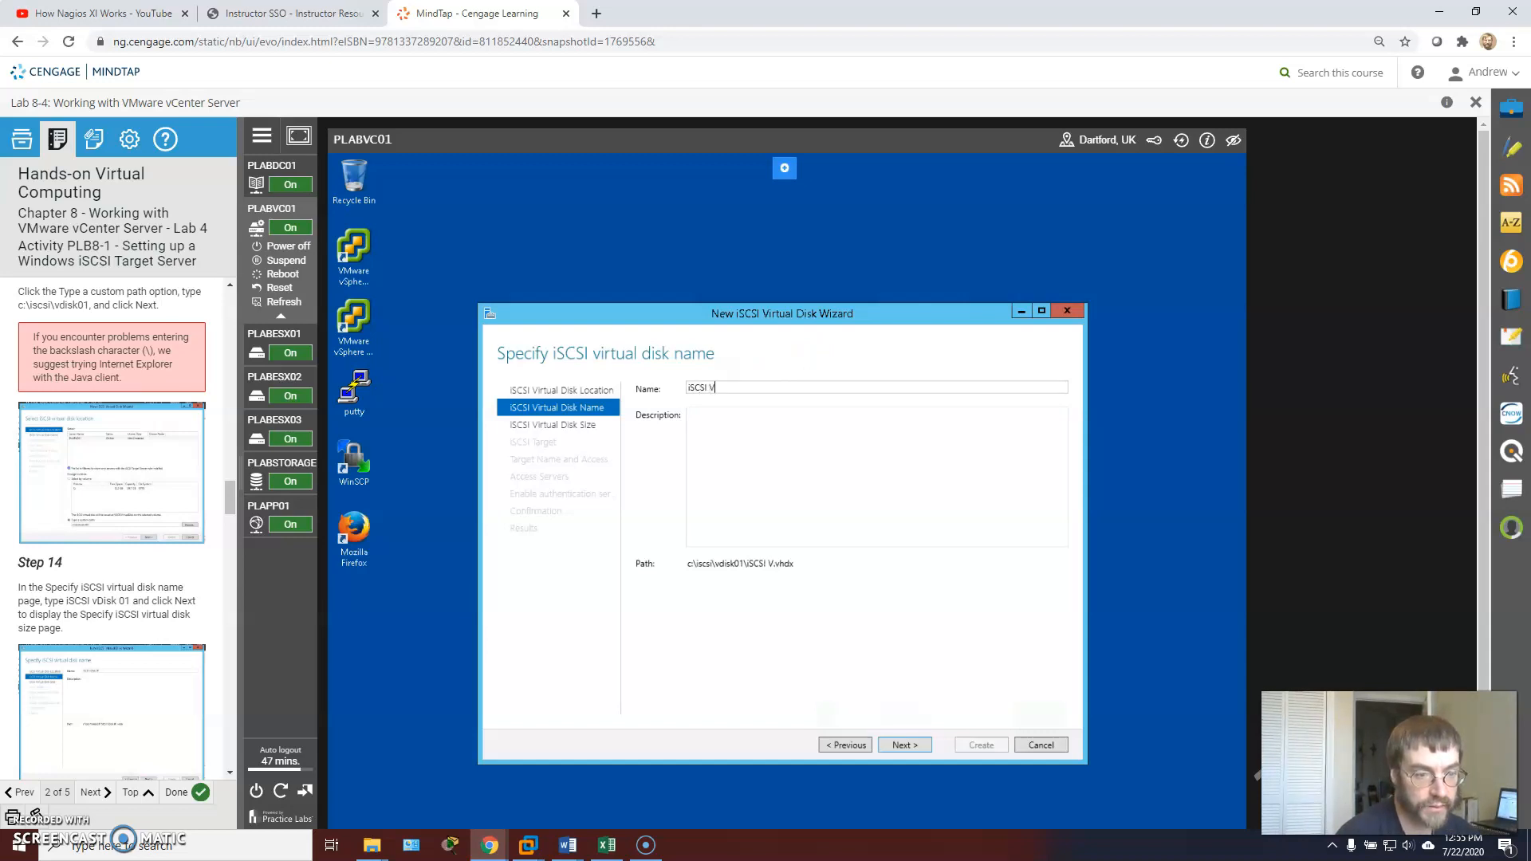
type("Dosk")
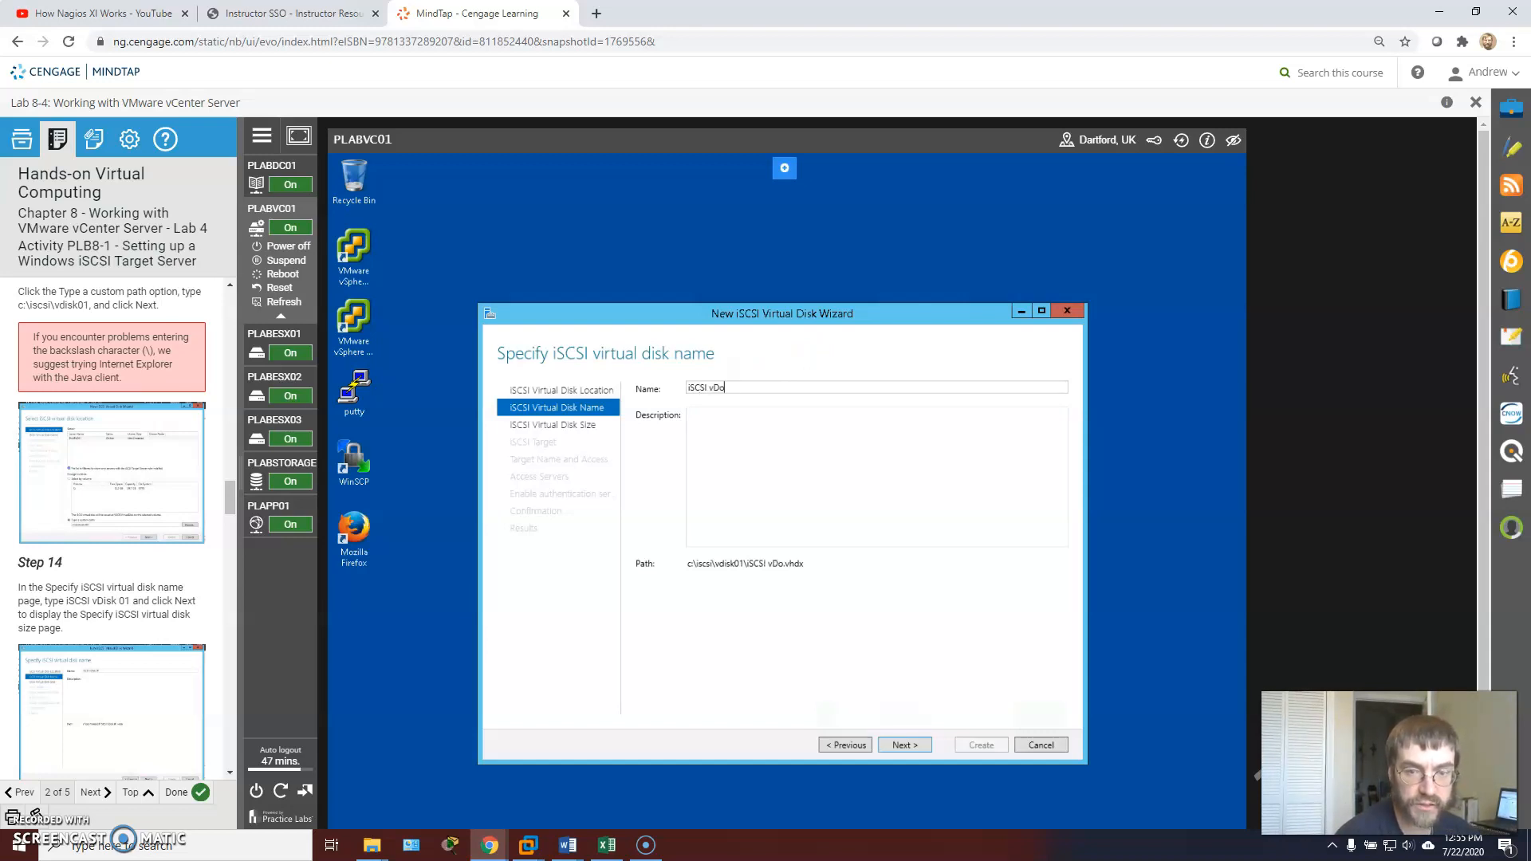
key("BackSpace")
key("BackSpace")
key("BackSpace")
key("BackSpace")
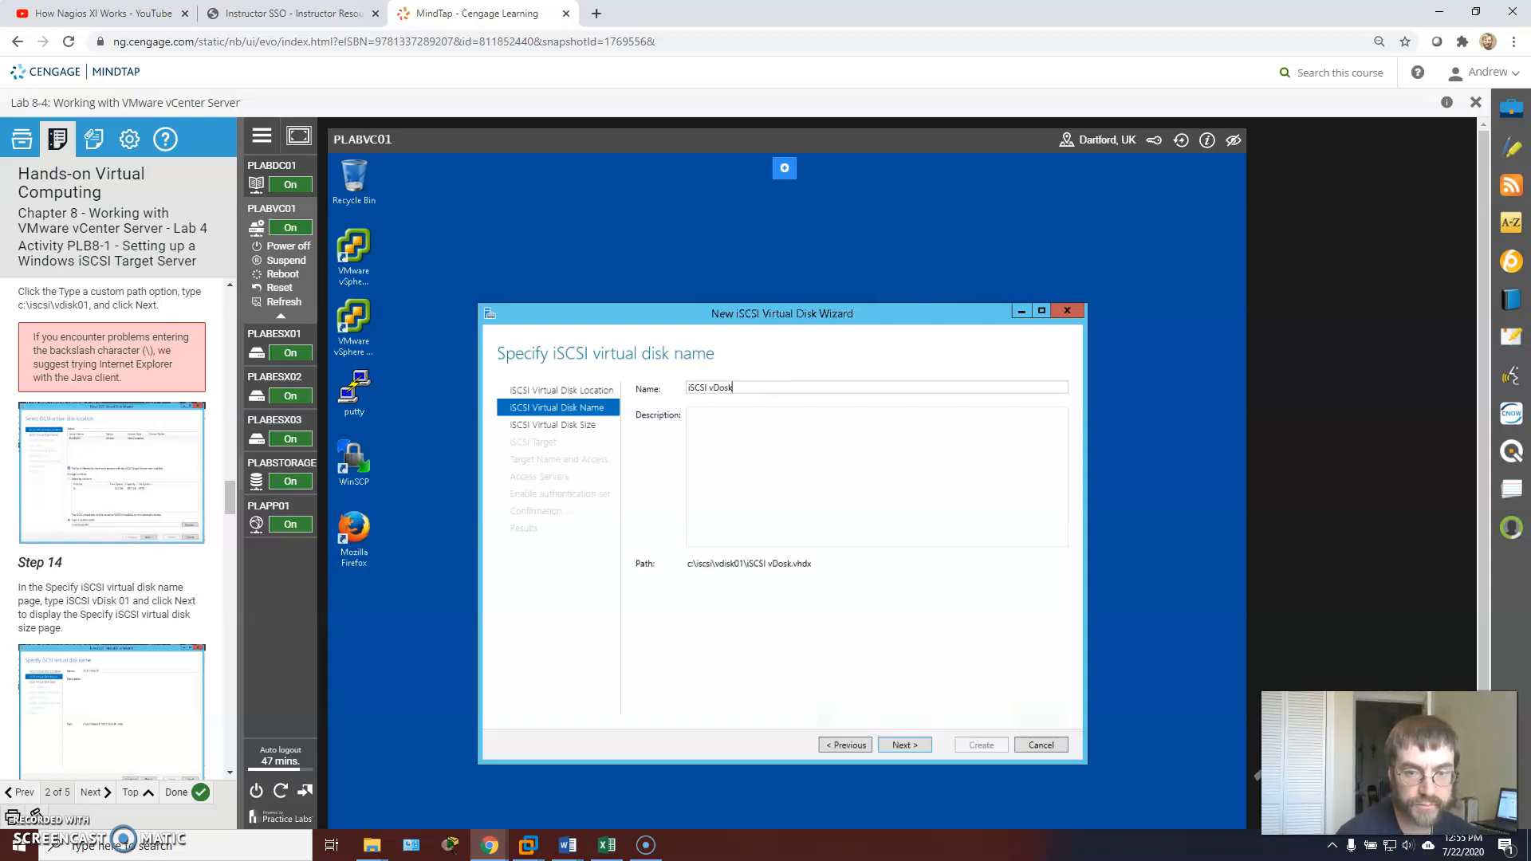
type("isk")
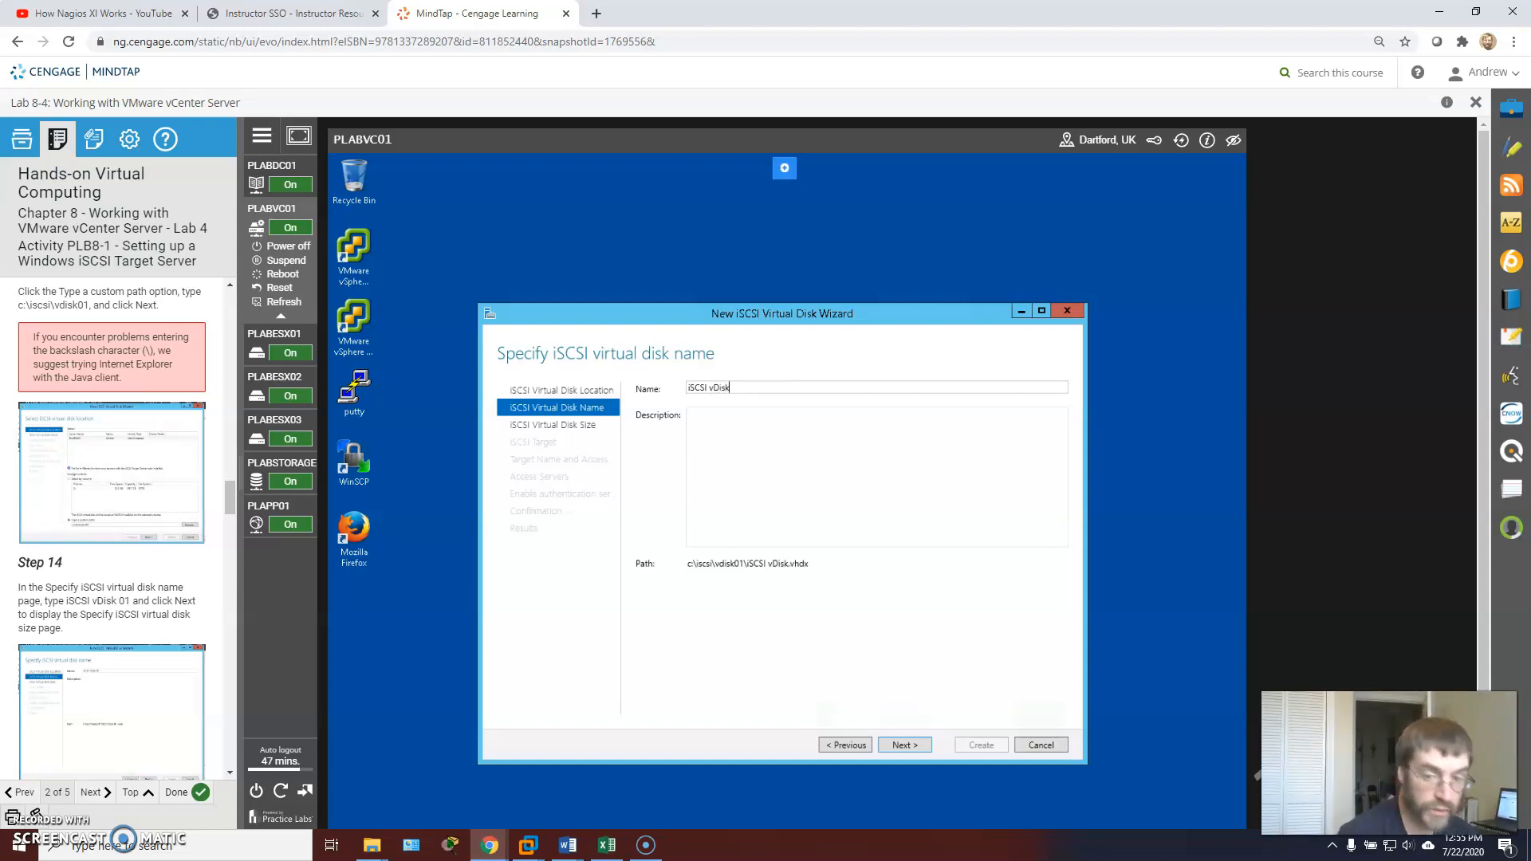
type(" 01")
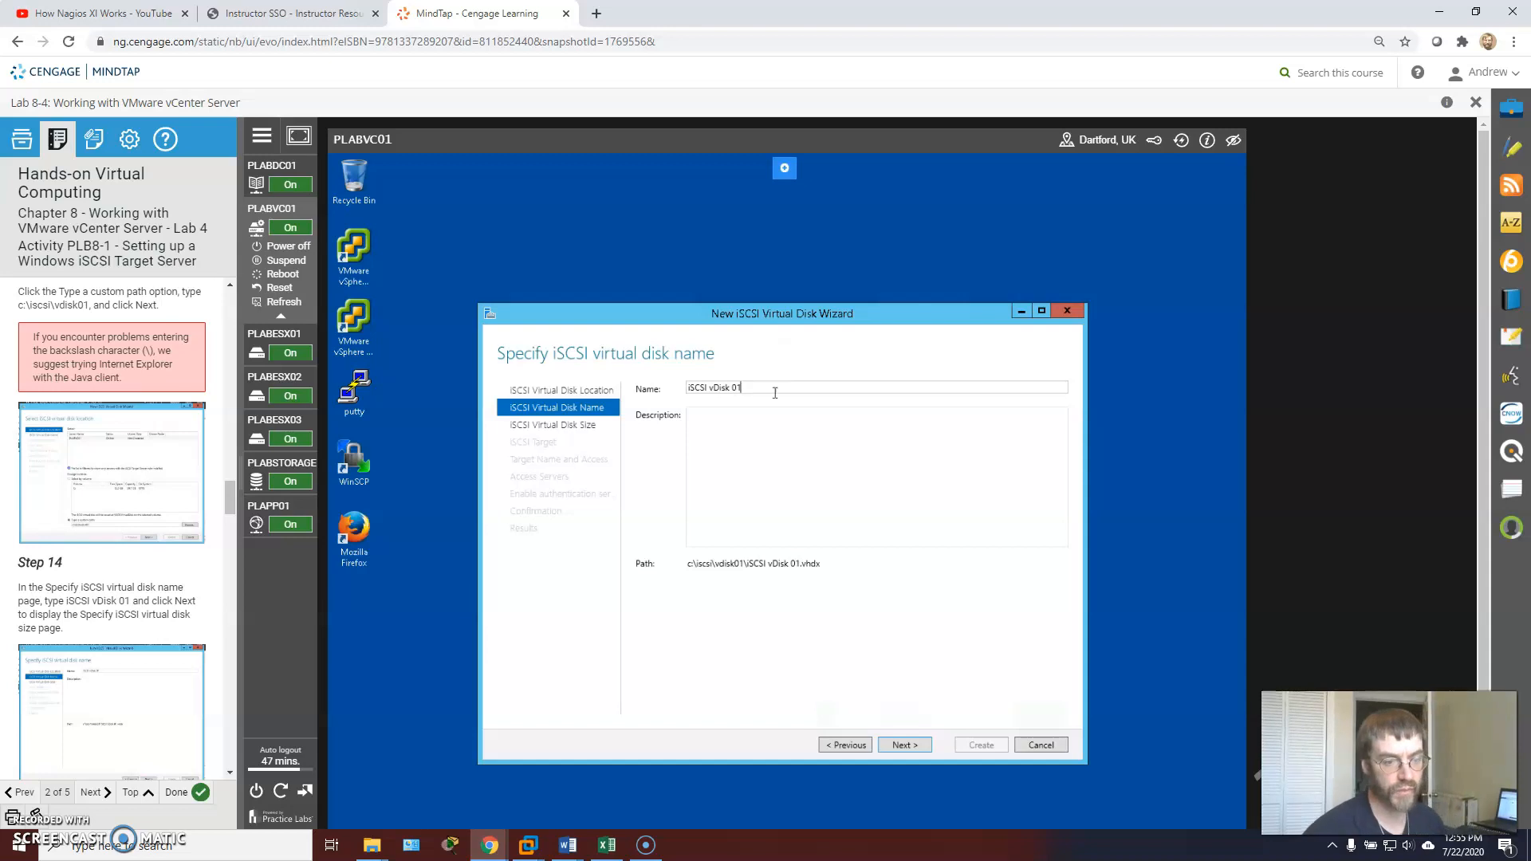
left_click(904, 745)
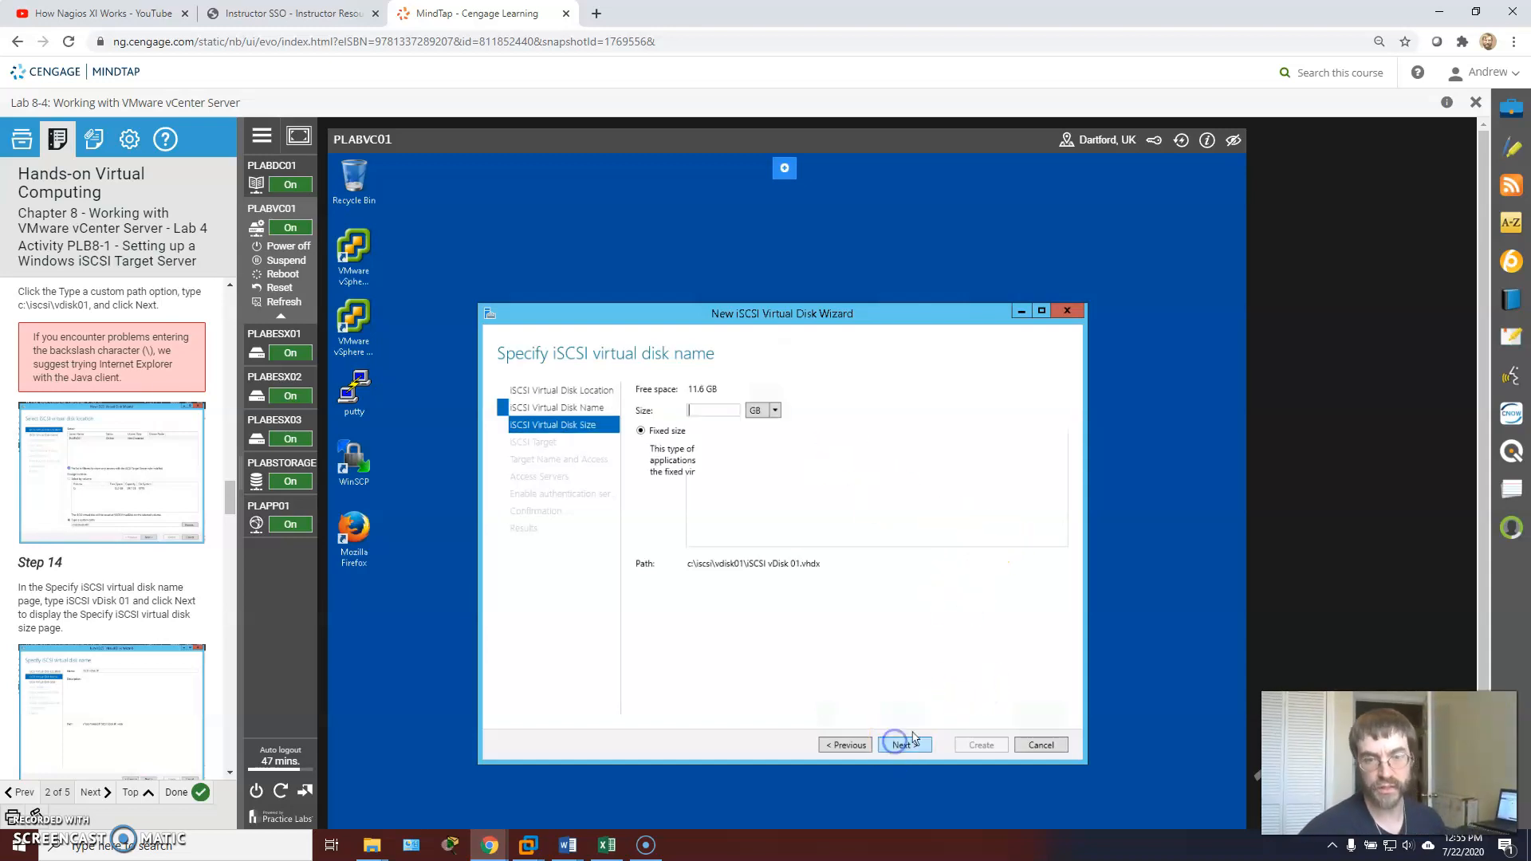
Step: Set the virtual disk's size to 10 GB, make it dynamically expanding, and continue to the target assignment
type("10")
left_click(642, 546)
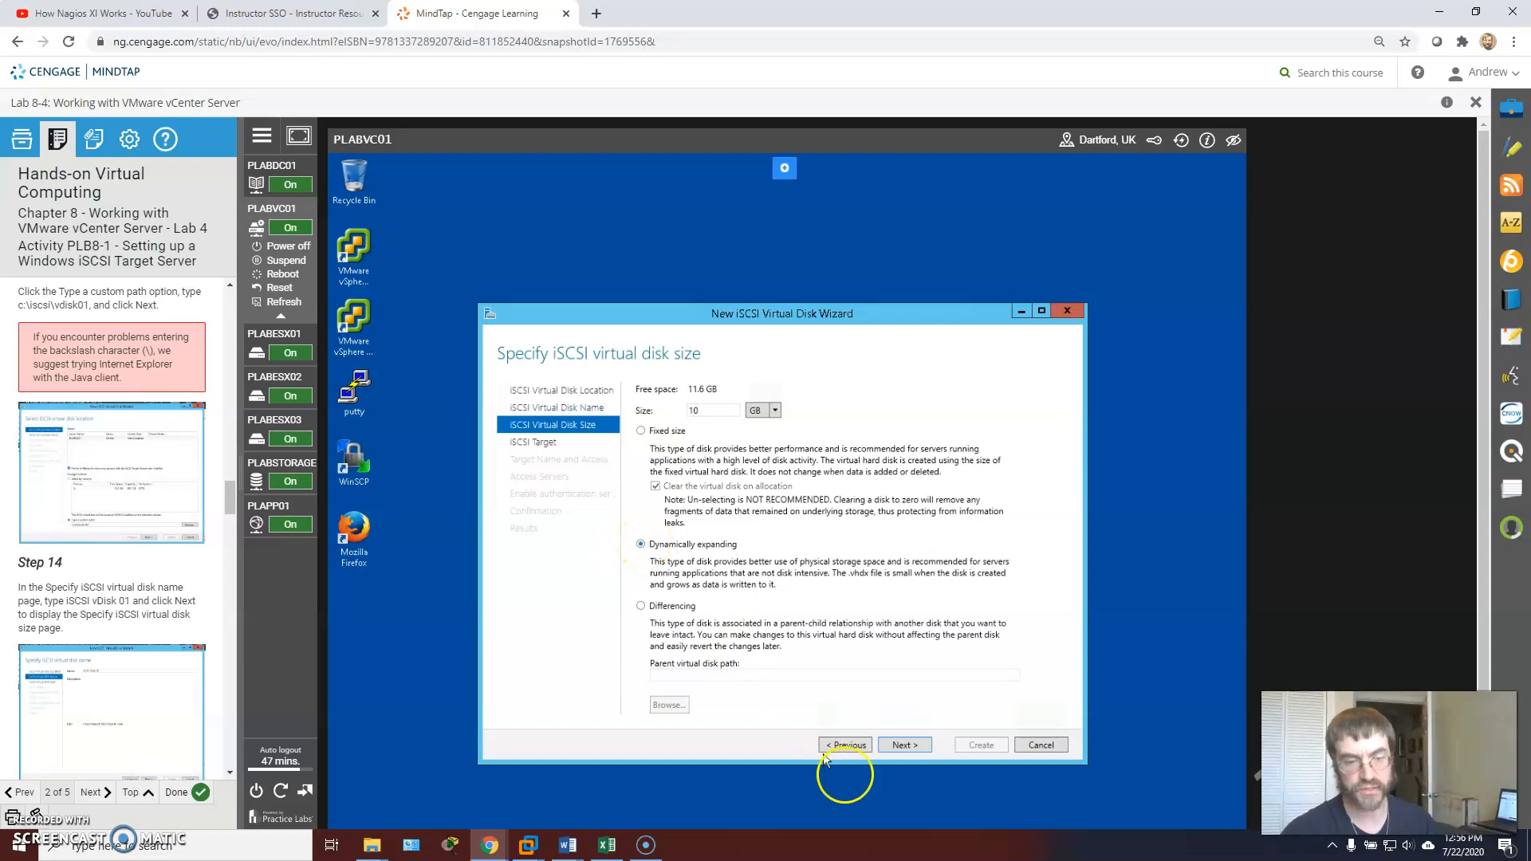
scroll(140, 603, "down", 2)
scroll(140, 606, "down", 5)
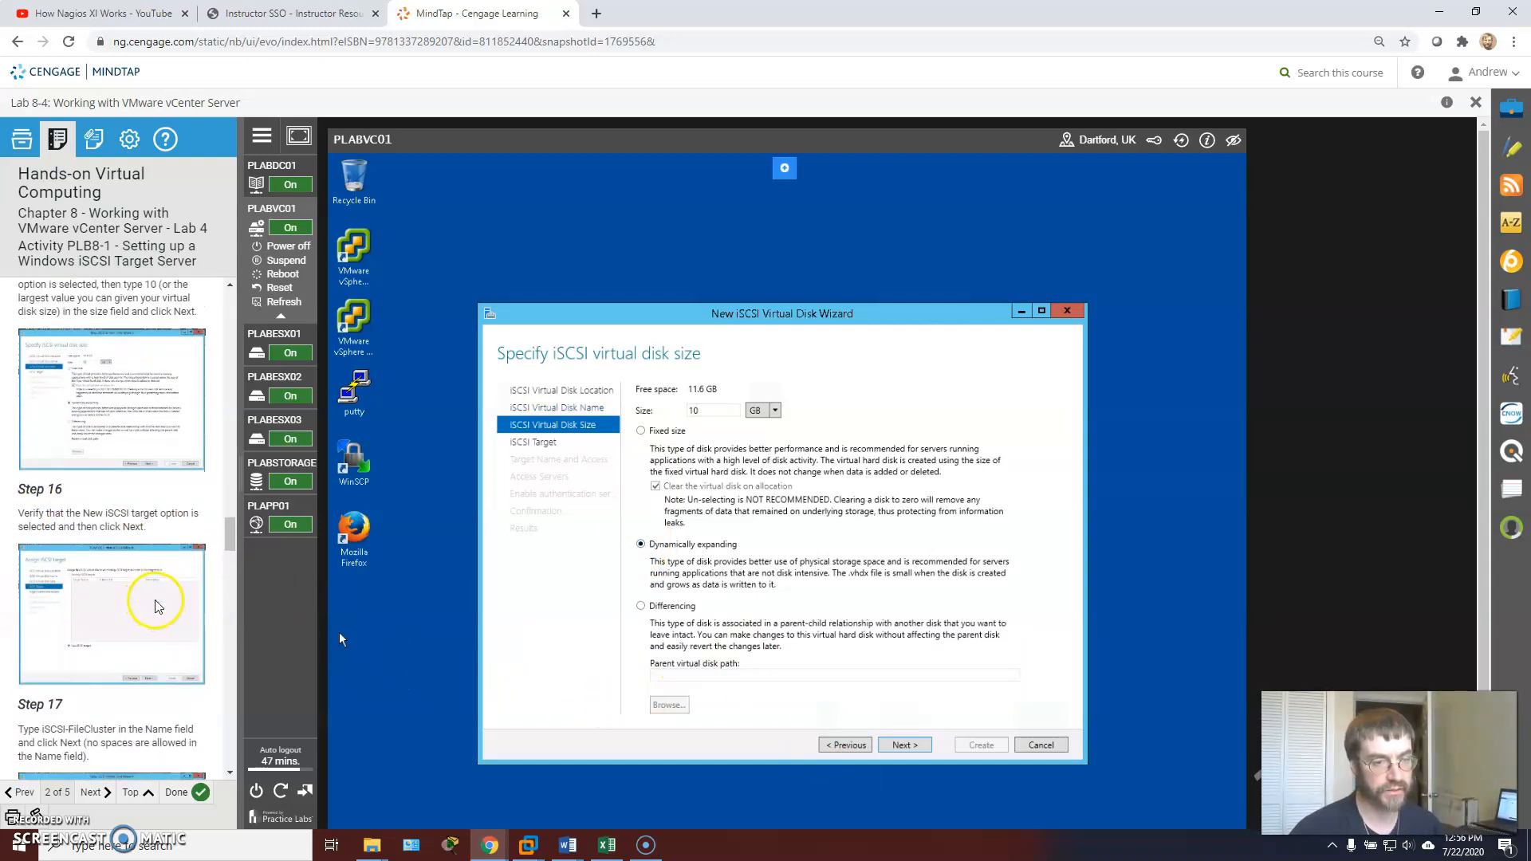
left_click(933, 742)
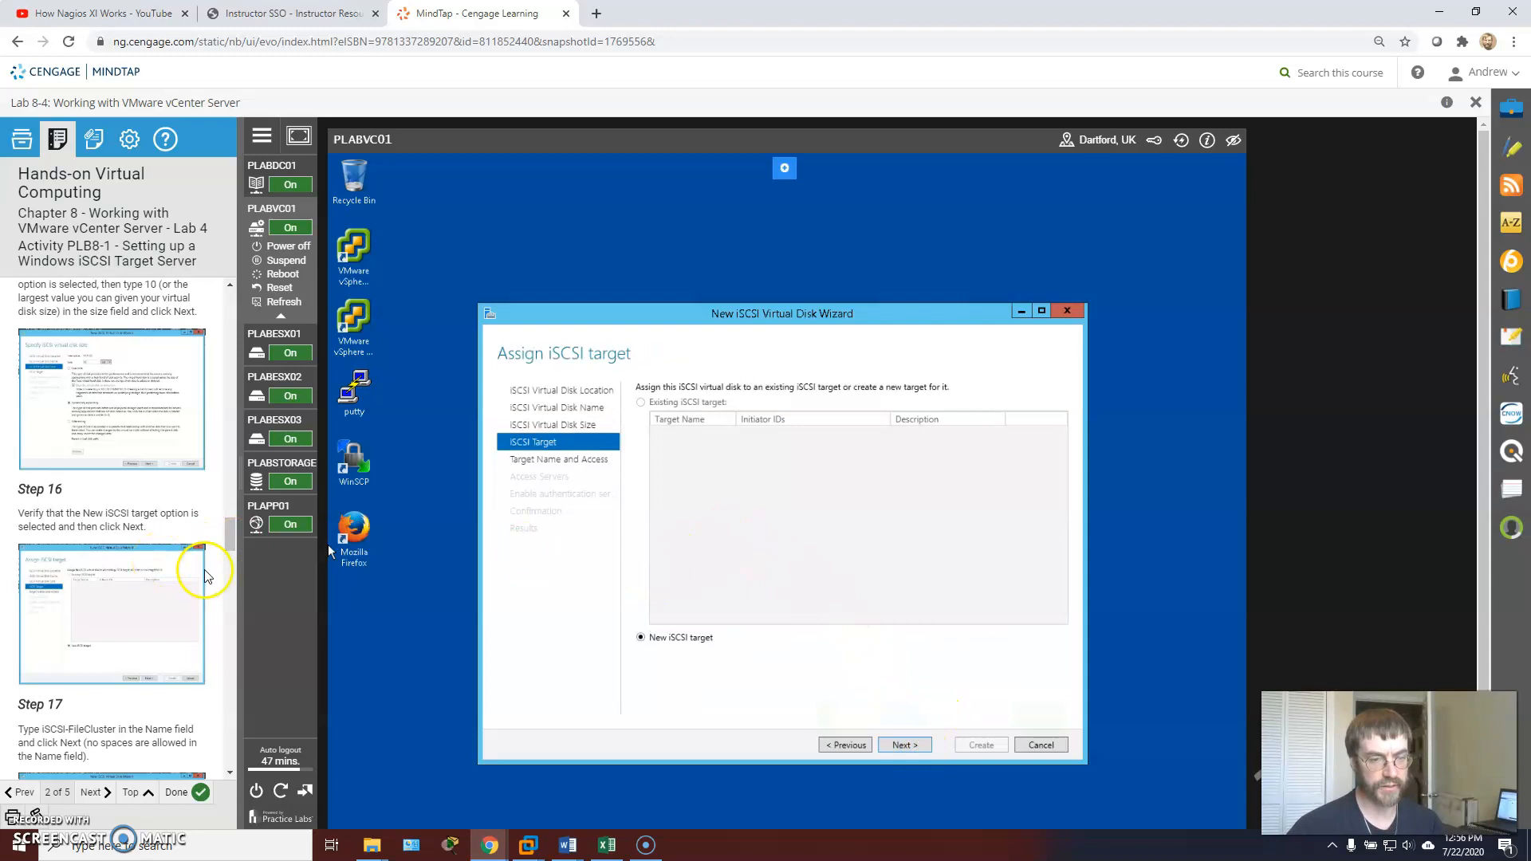
Step: Assign the virtual disk to a new iSCSI target named iSCSI-FileCluster and continue to the access servers
left_click(907, 746)
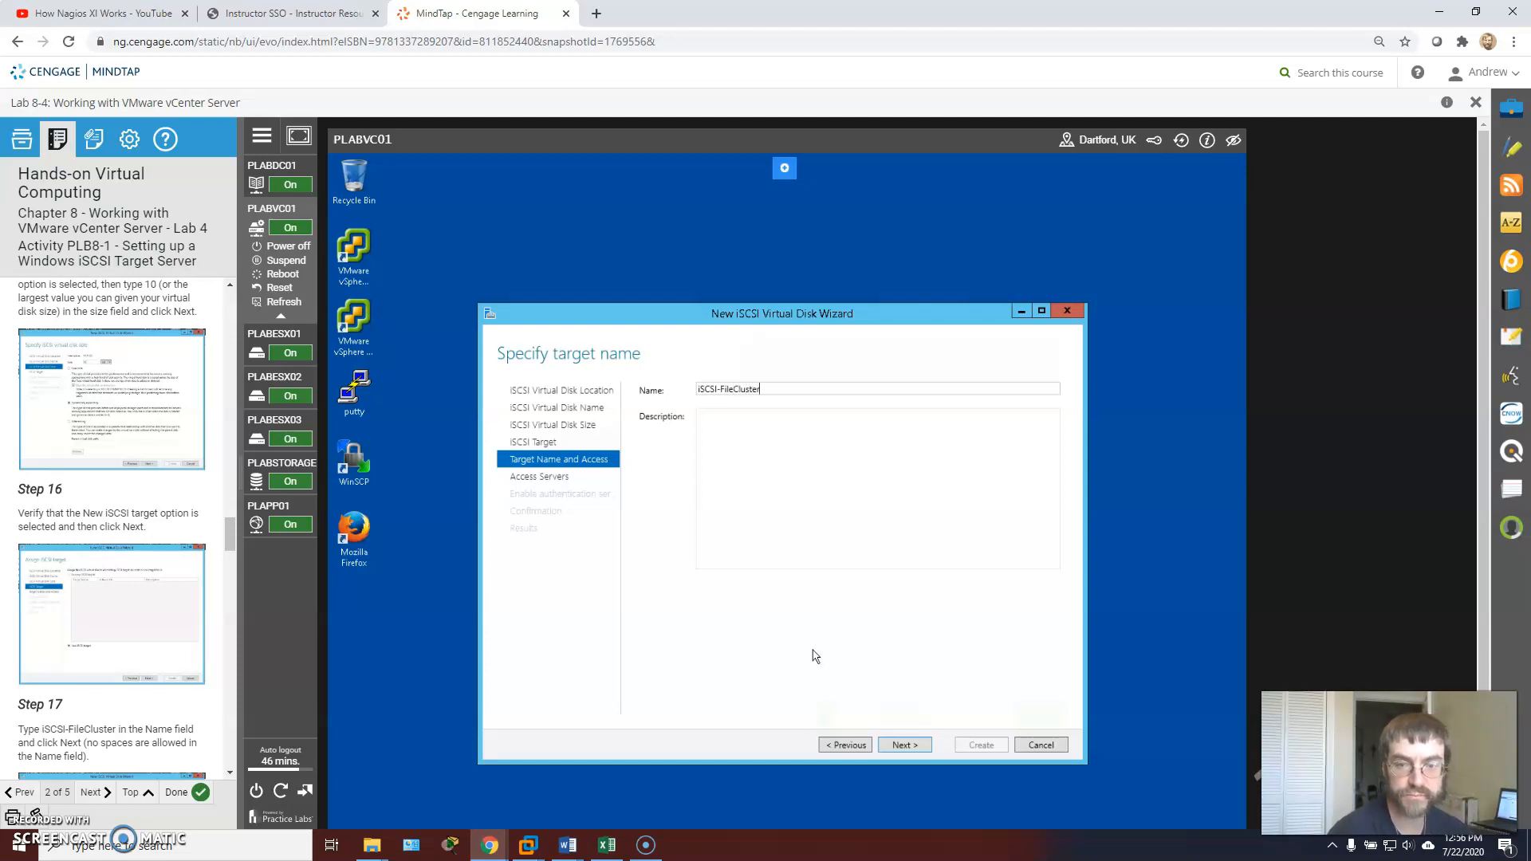
left_click(906, 745)
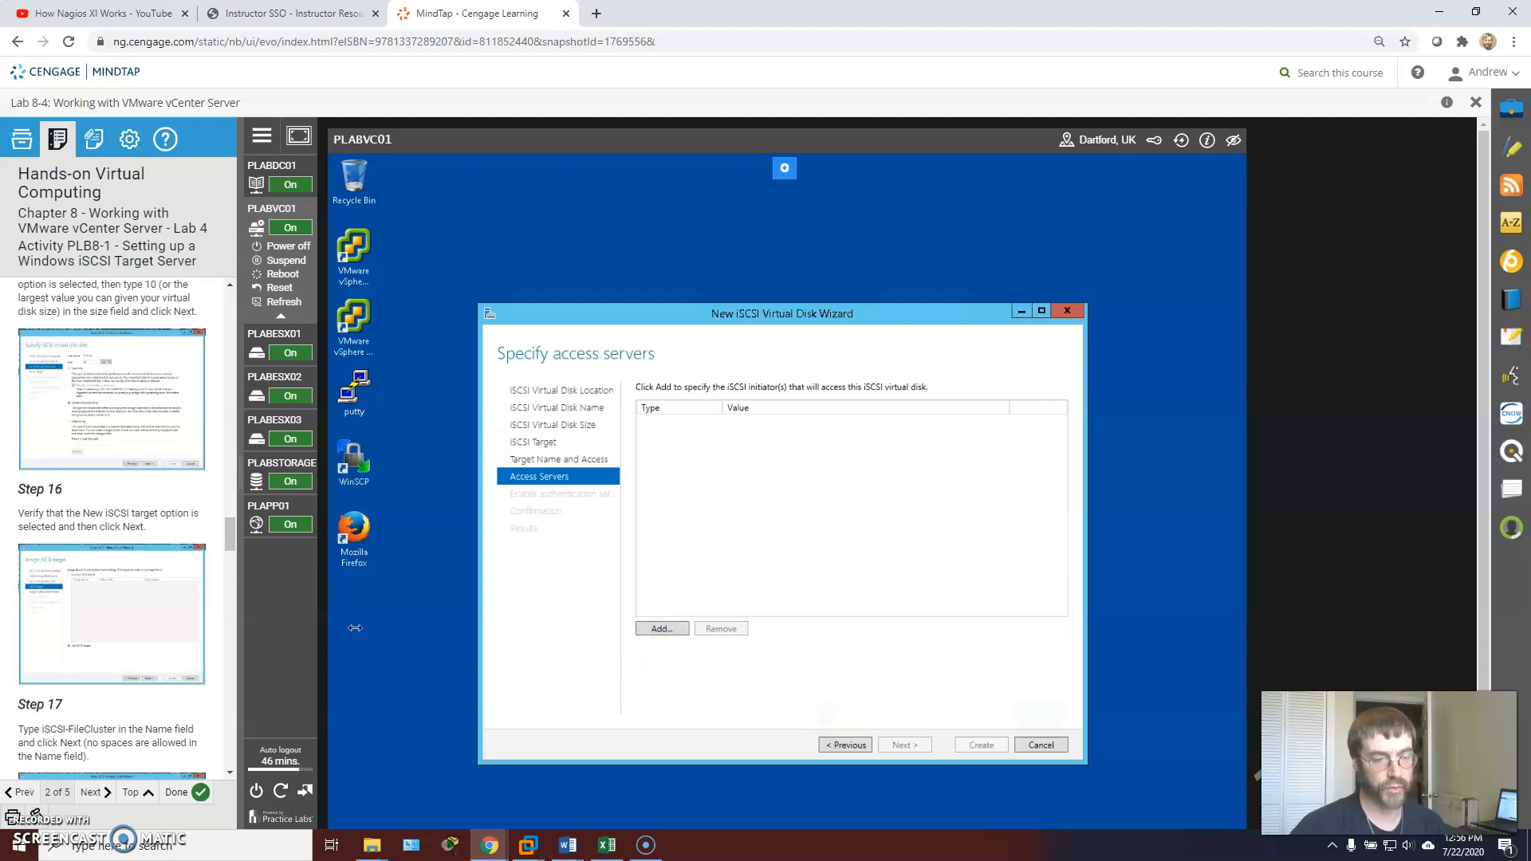
Step: Examine the contents of C:\iscsi\vdisk01 in File Explorer and minimize its window to get back to the virtual disk wizard
scroll(77, 614, "down", 1)
scroll(80, 610, "down", 3)
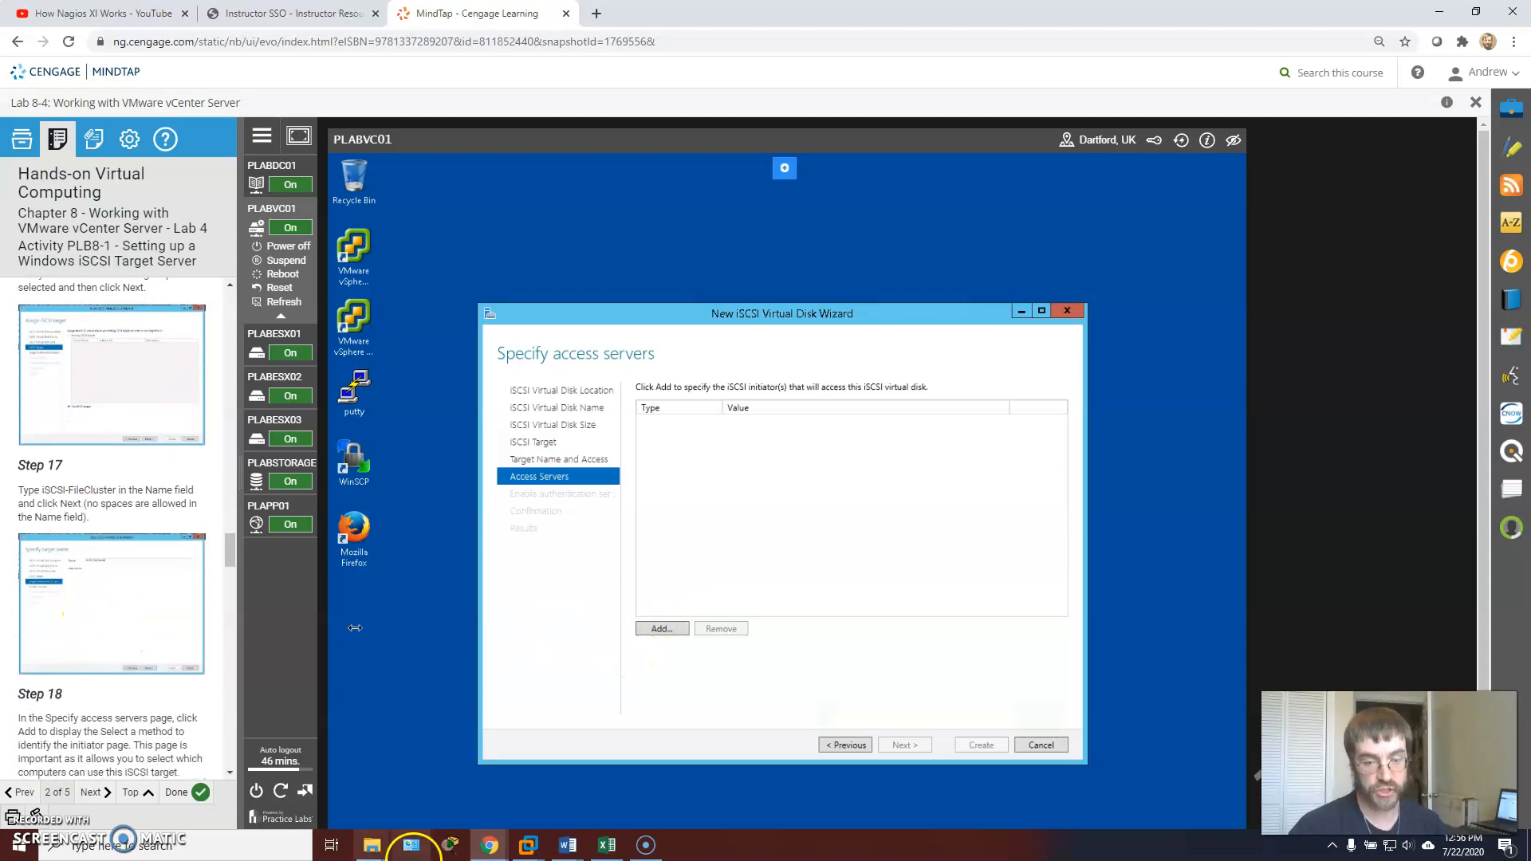
scroll(411, 680, "down", 1)
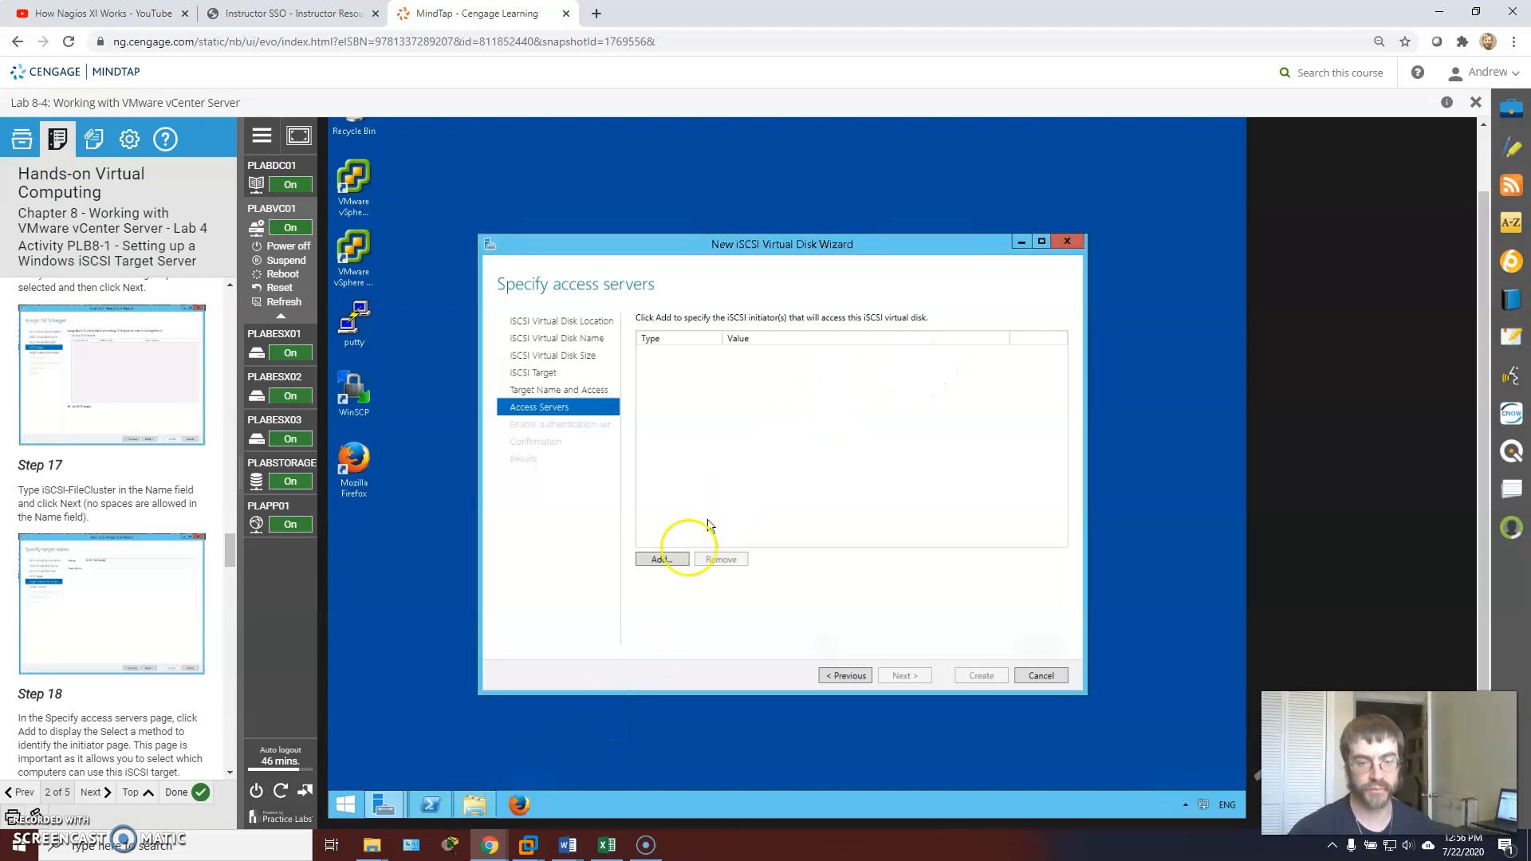
left_click(474, 807)
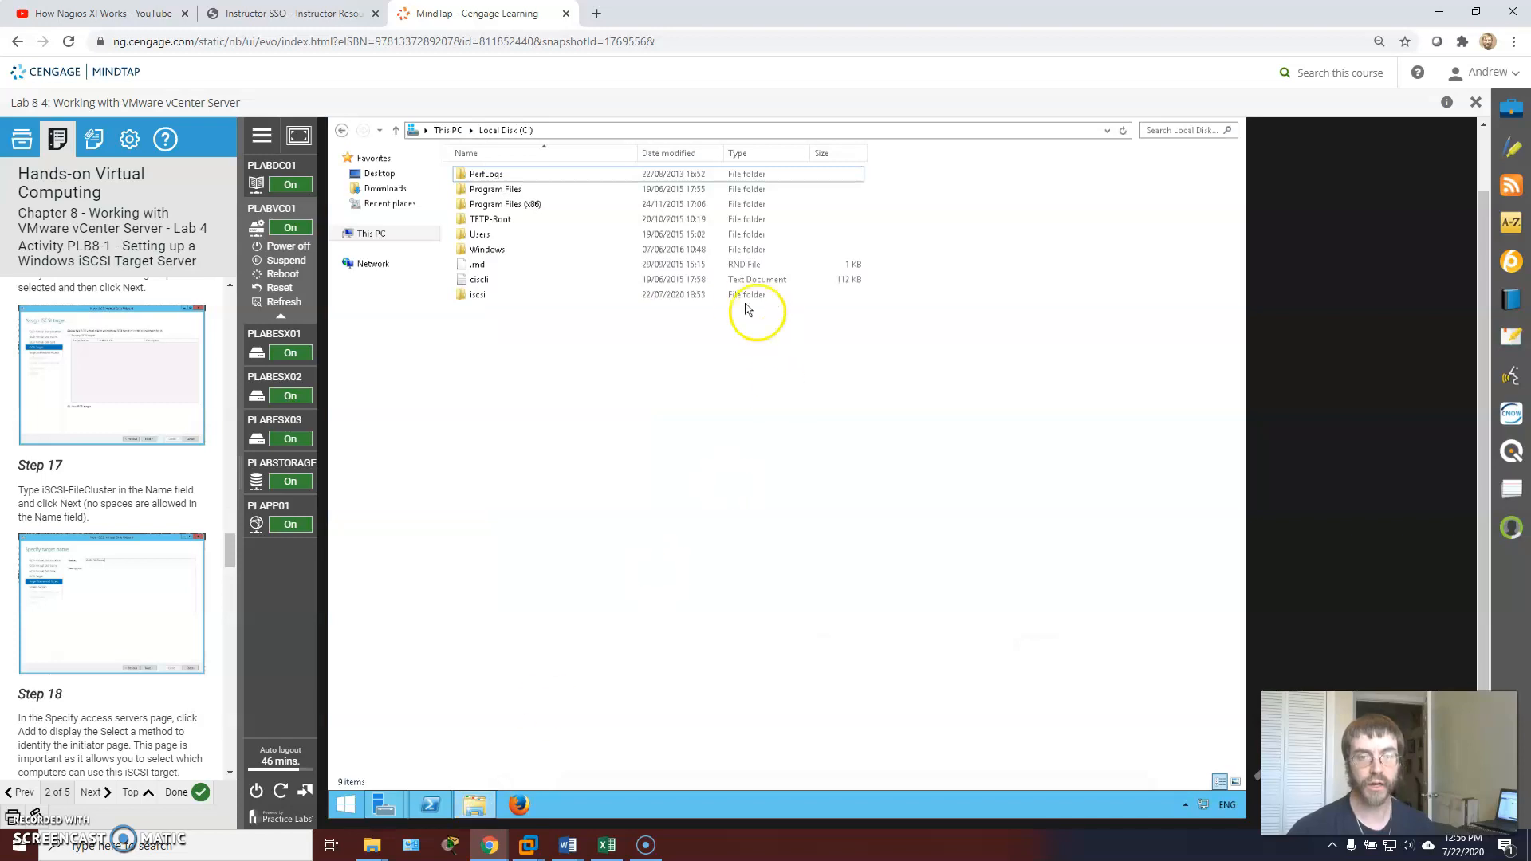
left_click(477, 296)
double_click(477, 296)
double_click(473, 176)
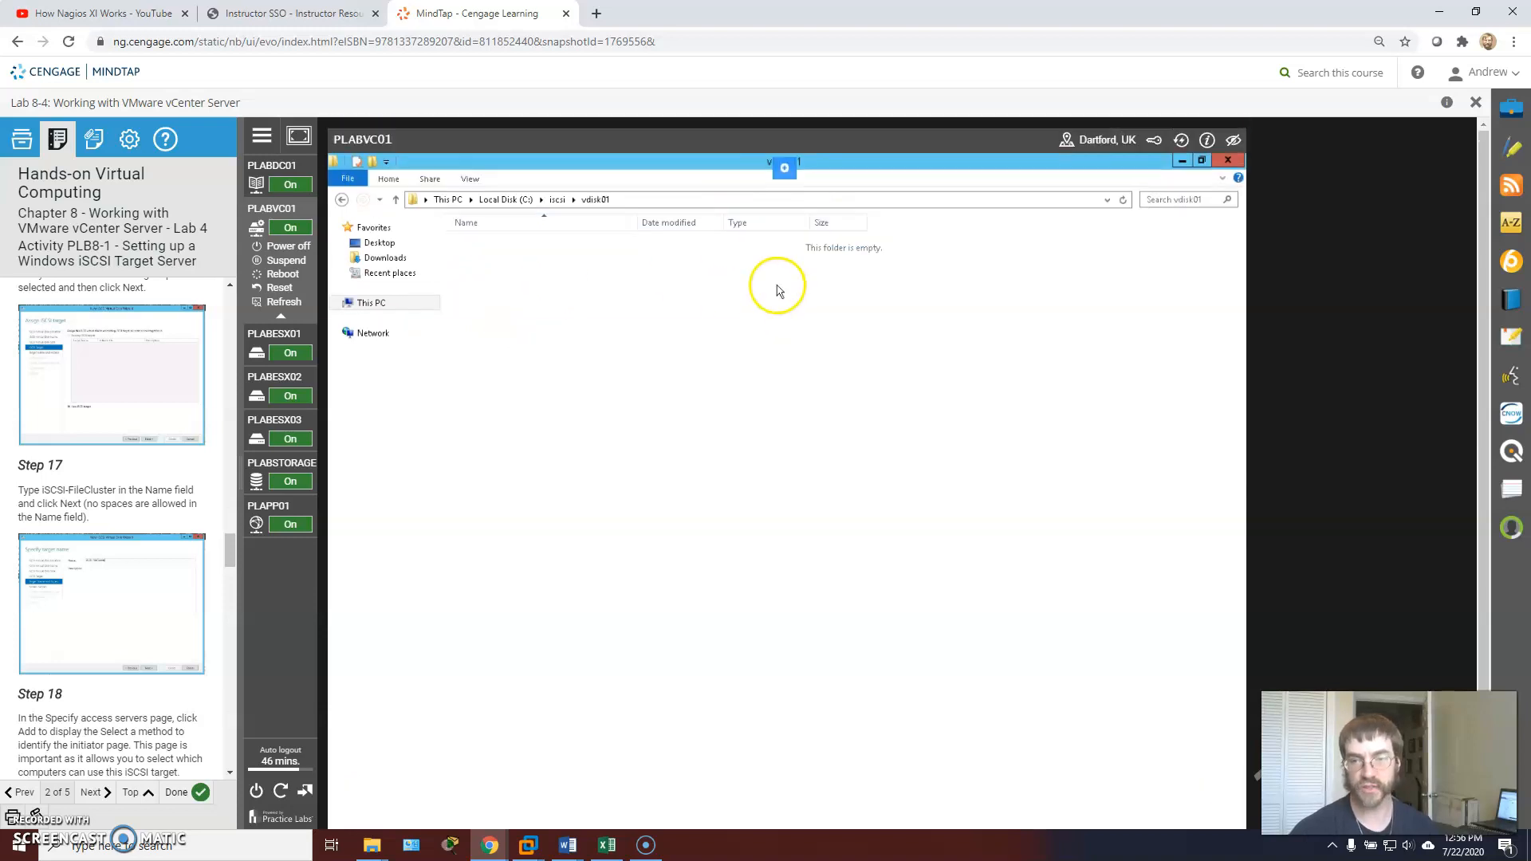
left_click(1182, 163)
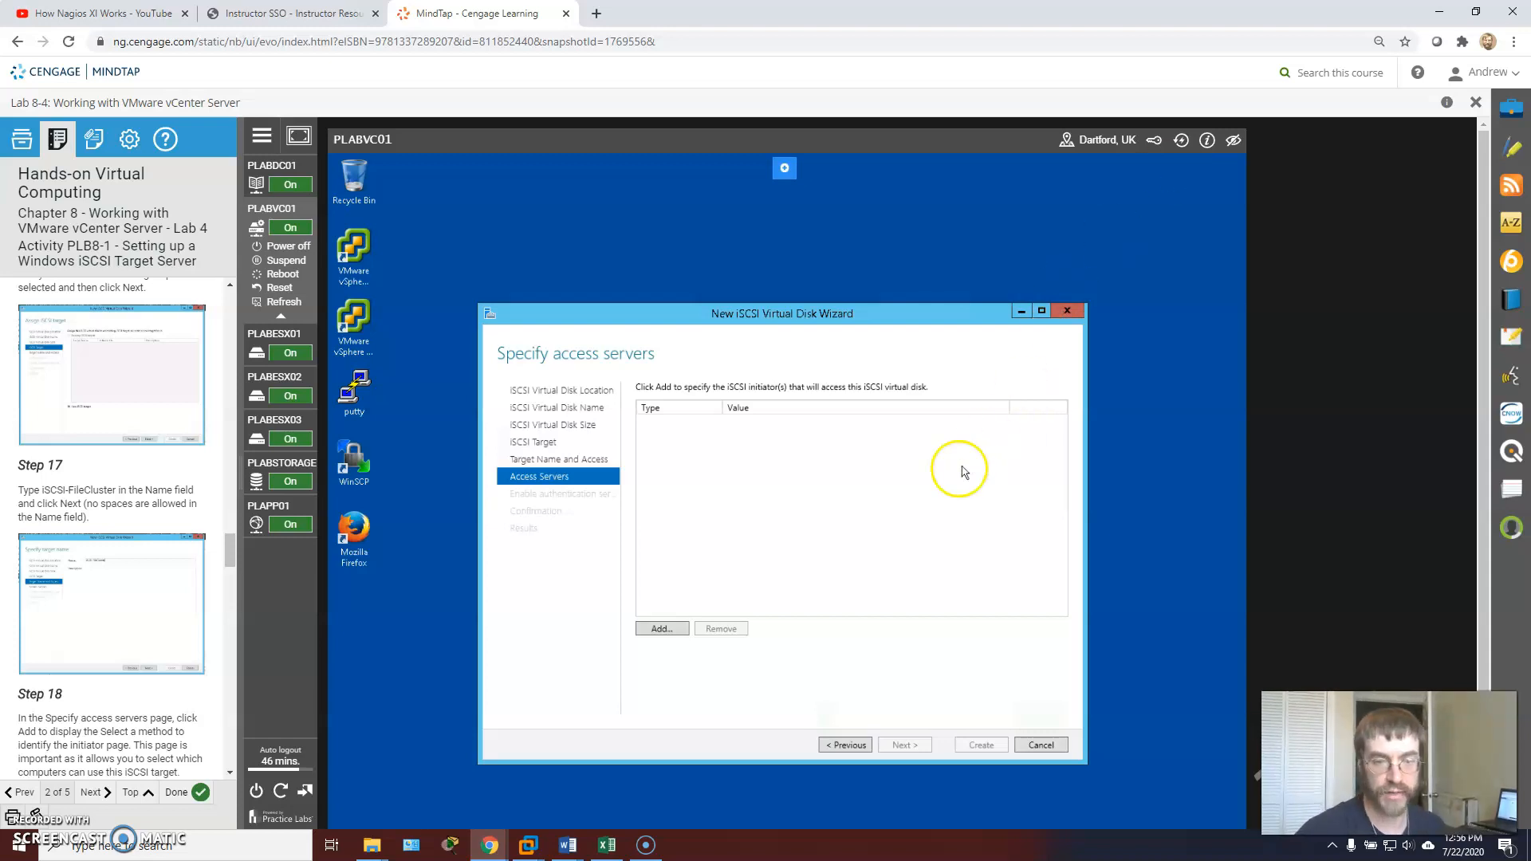
Step: Following lab steps 18 and 19, add an access server initiator of type IP Address with the value 192.168.0.2
scroll(112, 496, "down", 1)
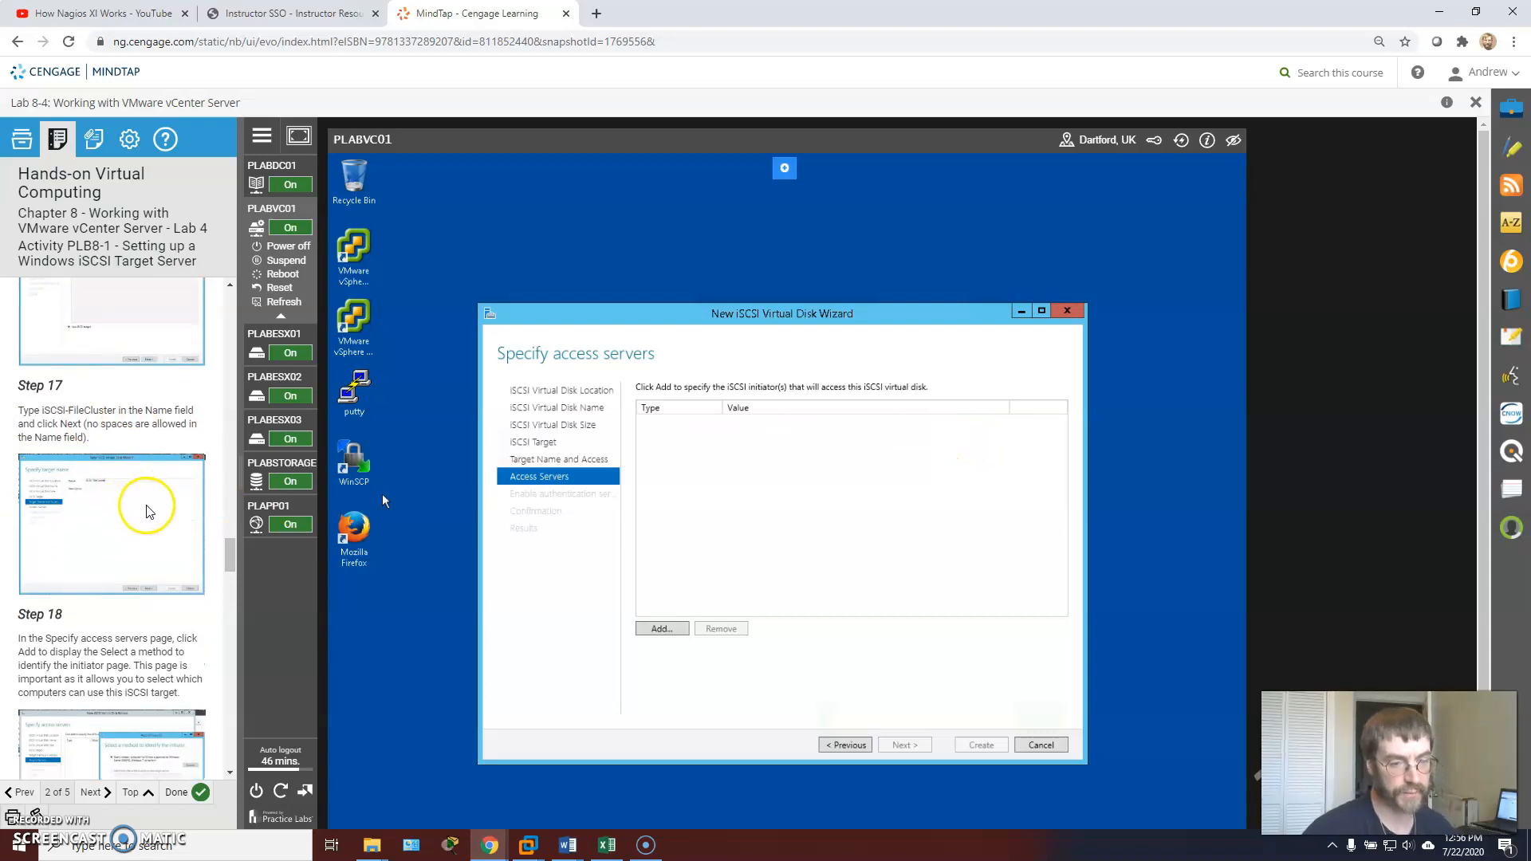
scroll(152, 502, "down", 1)
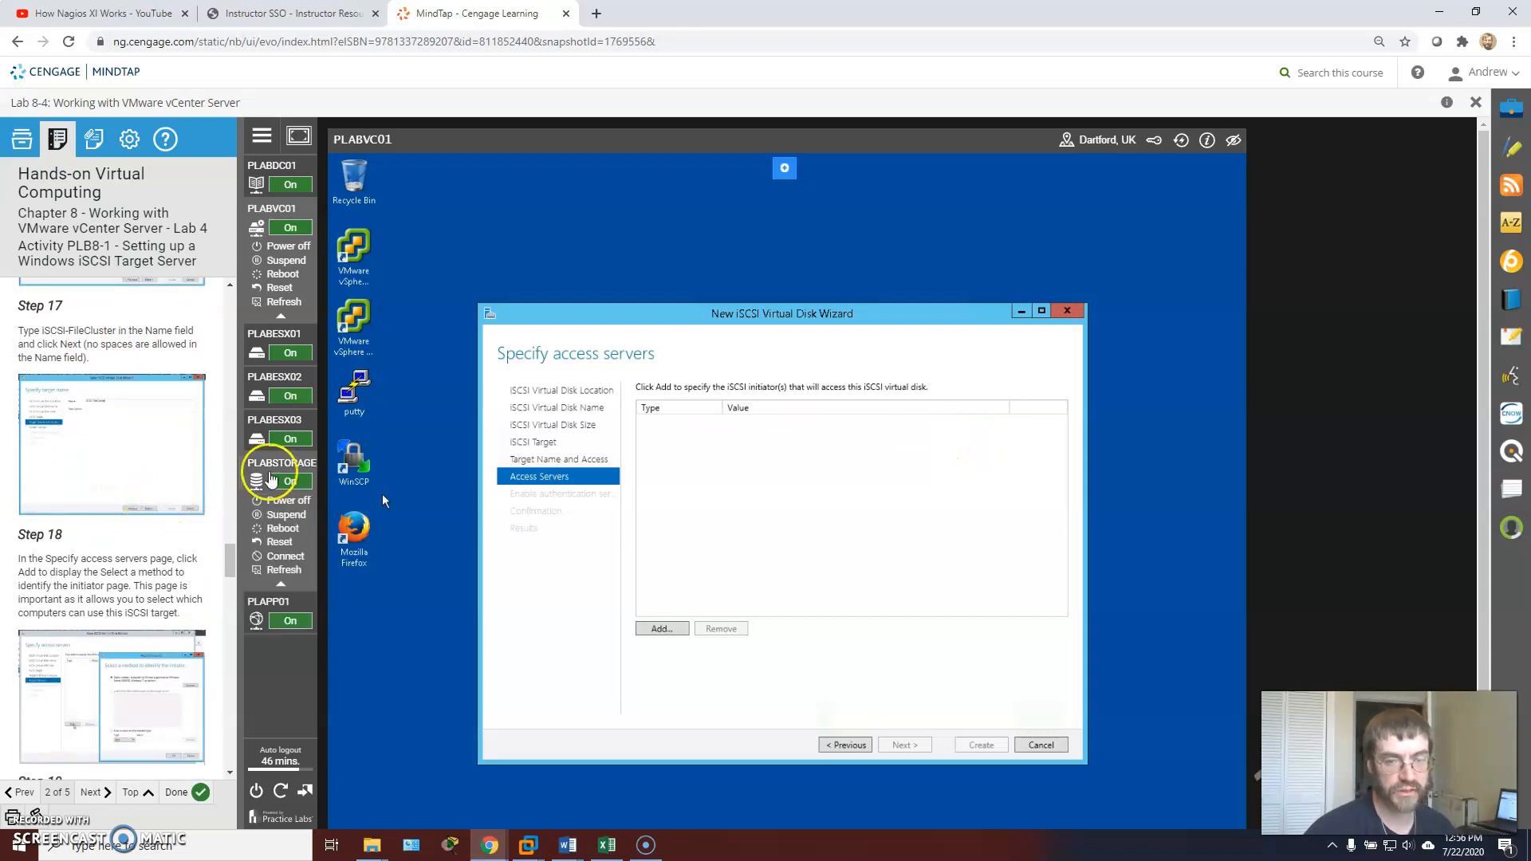
scroll(164, 479, "down", 1)
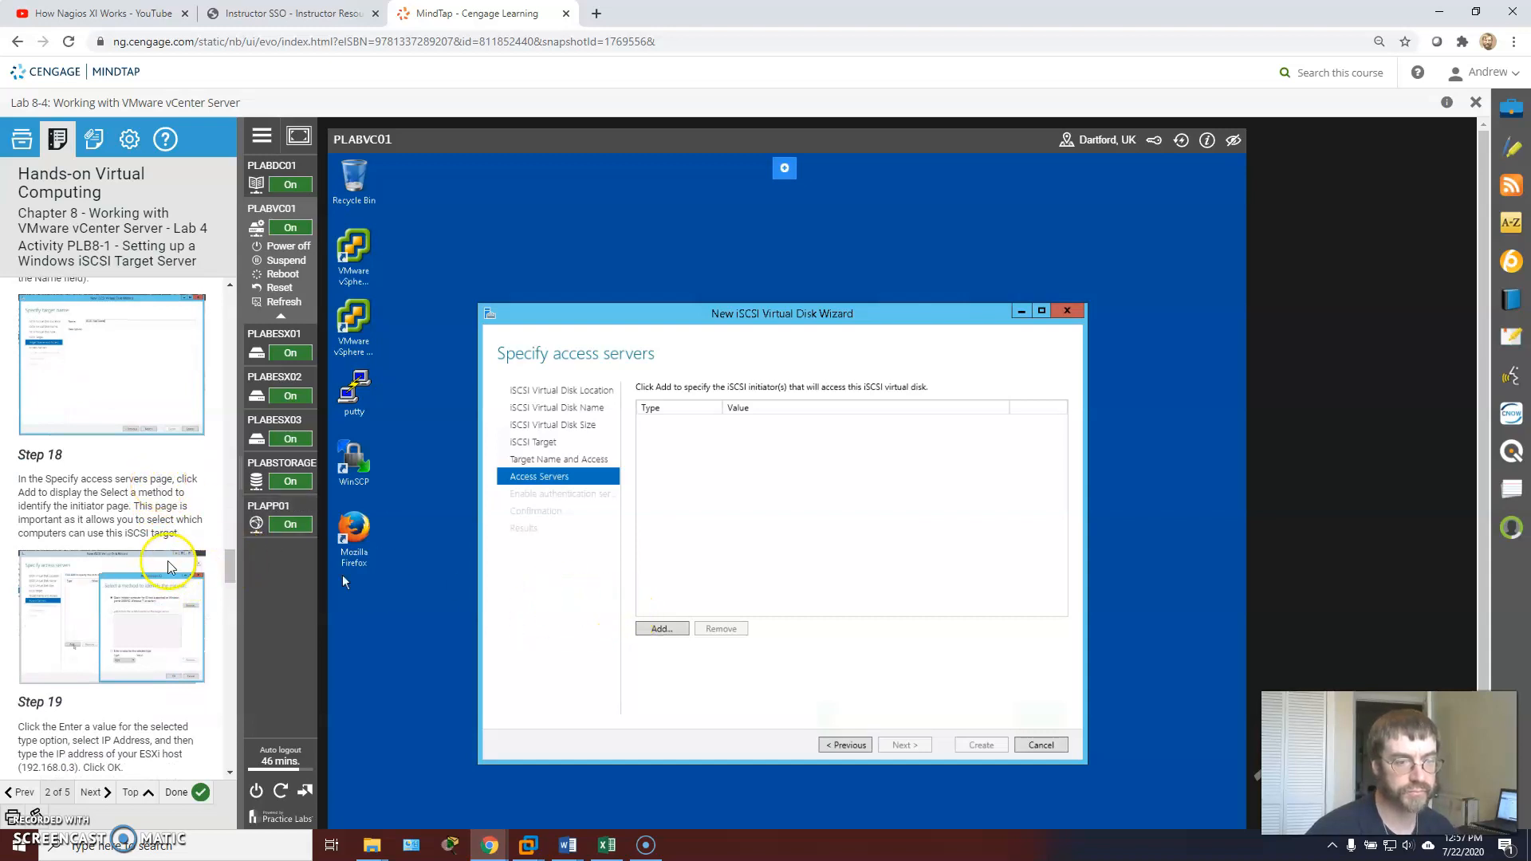
scroll(120, 482, "up", 1)
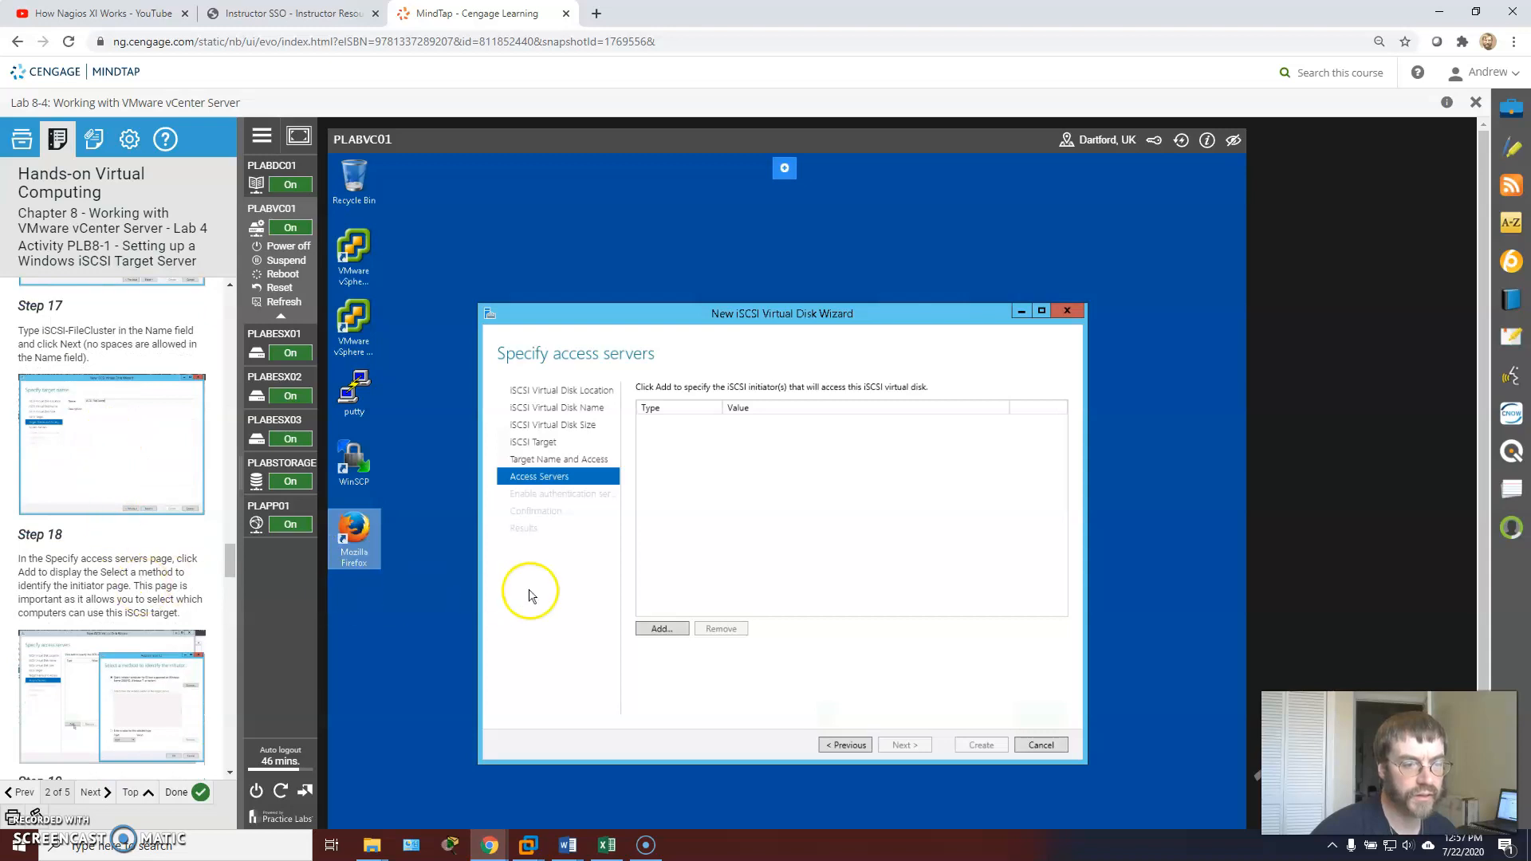
left_click(662, 629)
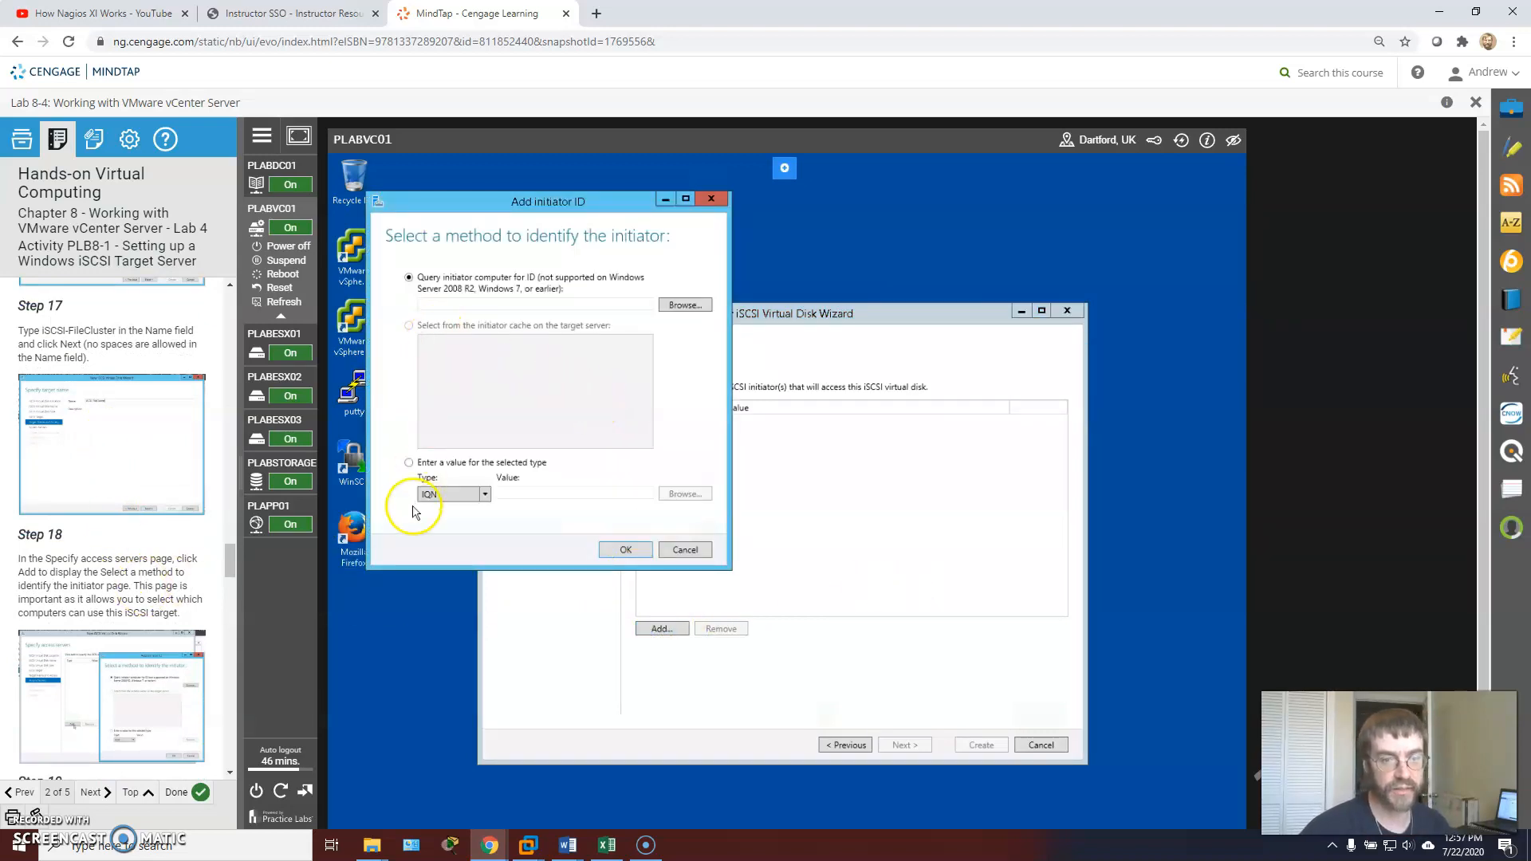
scroll(182, 499, "down", 2)
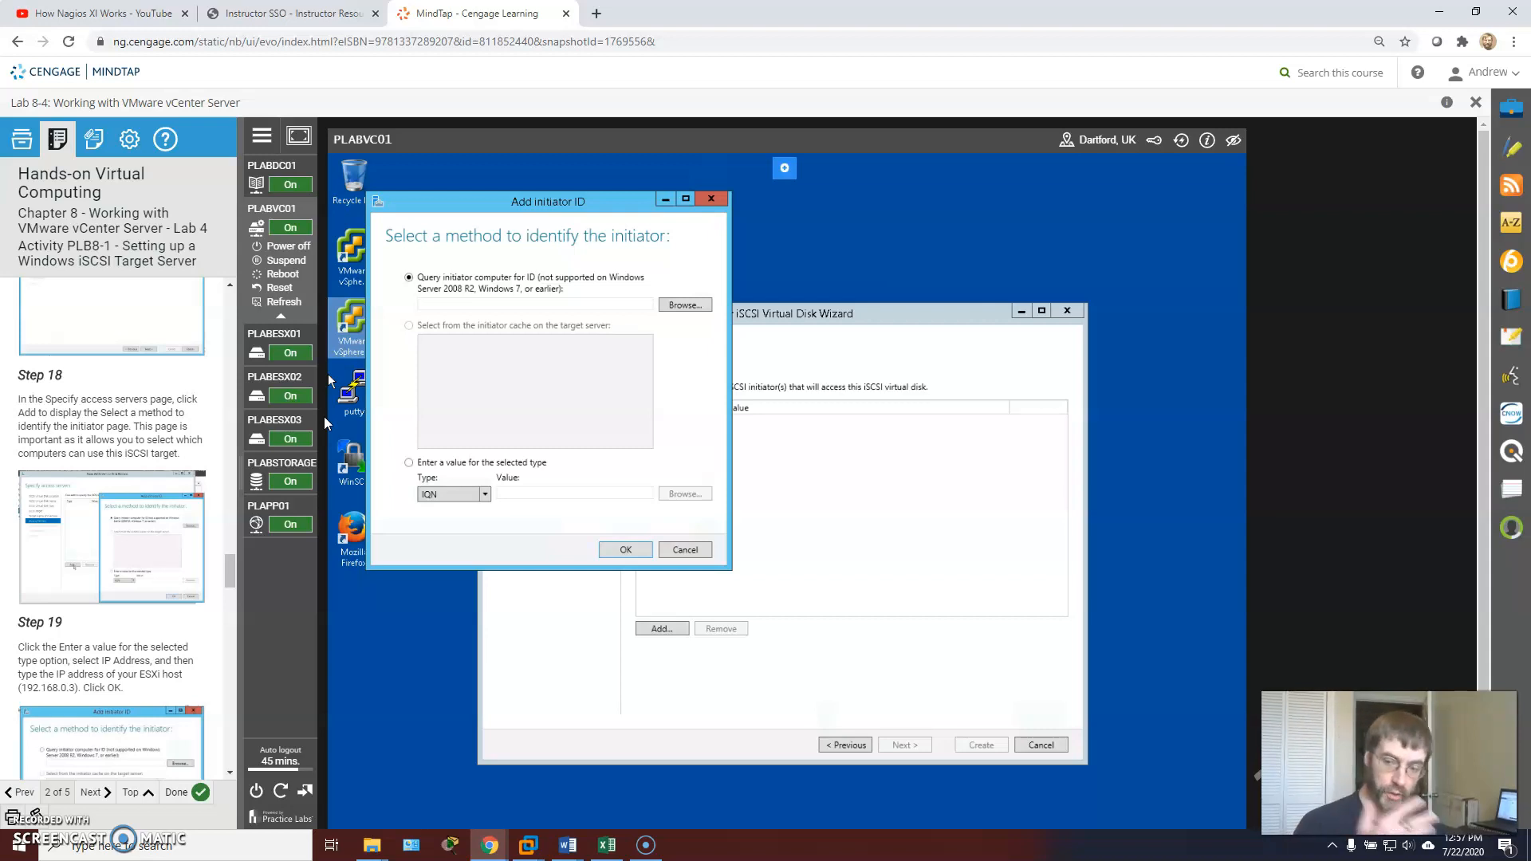
scroll(231, 478, "down", 1)
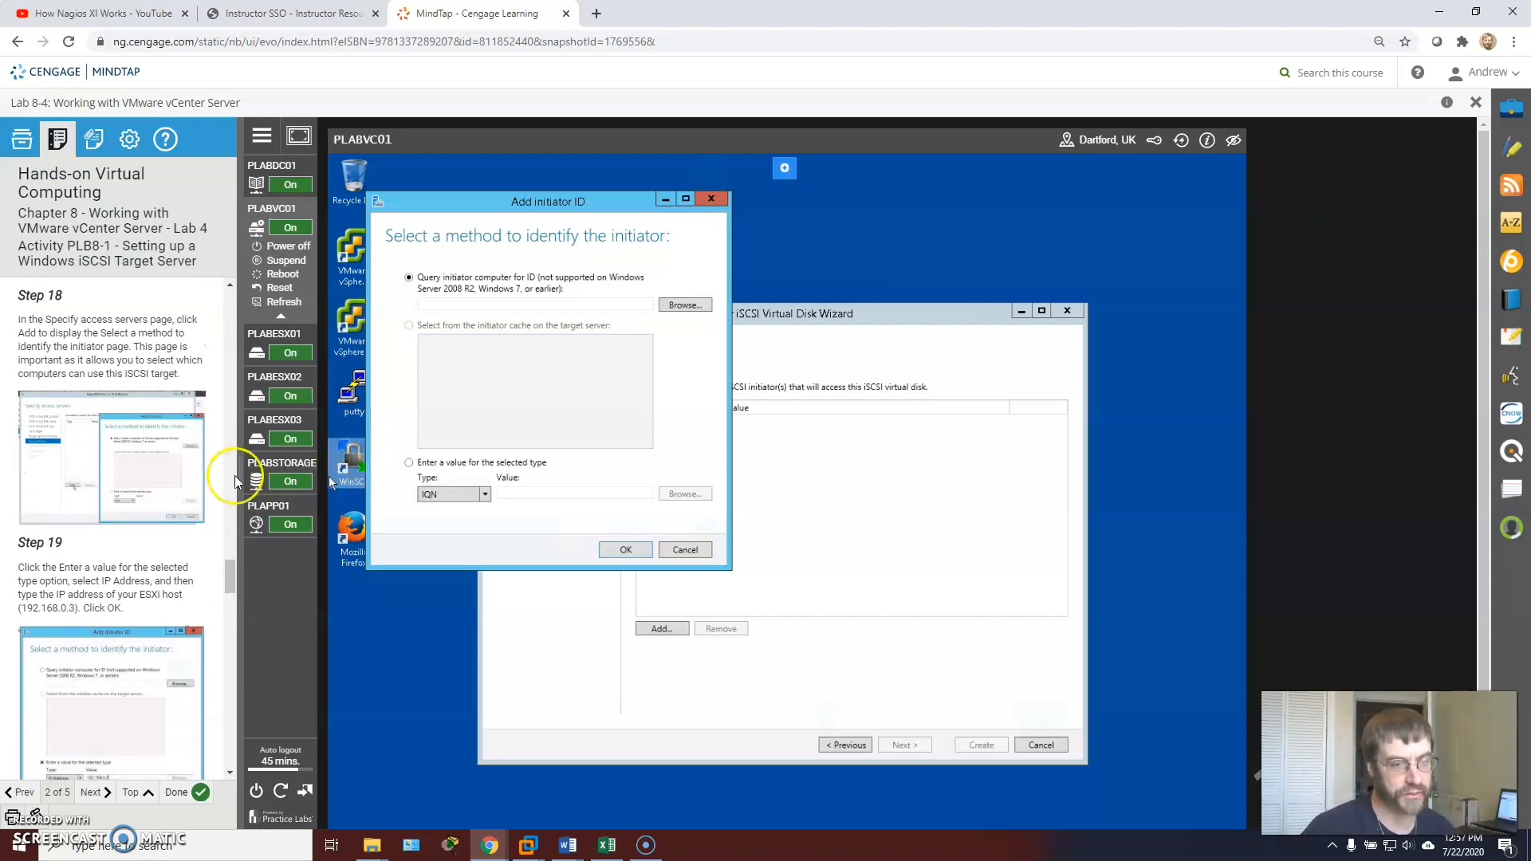
left_click(410, 464)
left_click(485, 494)
left_click(486, 494)
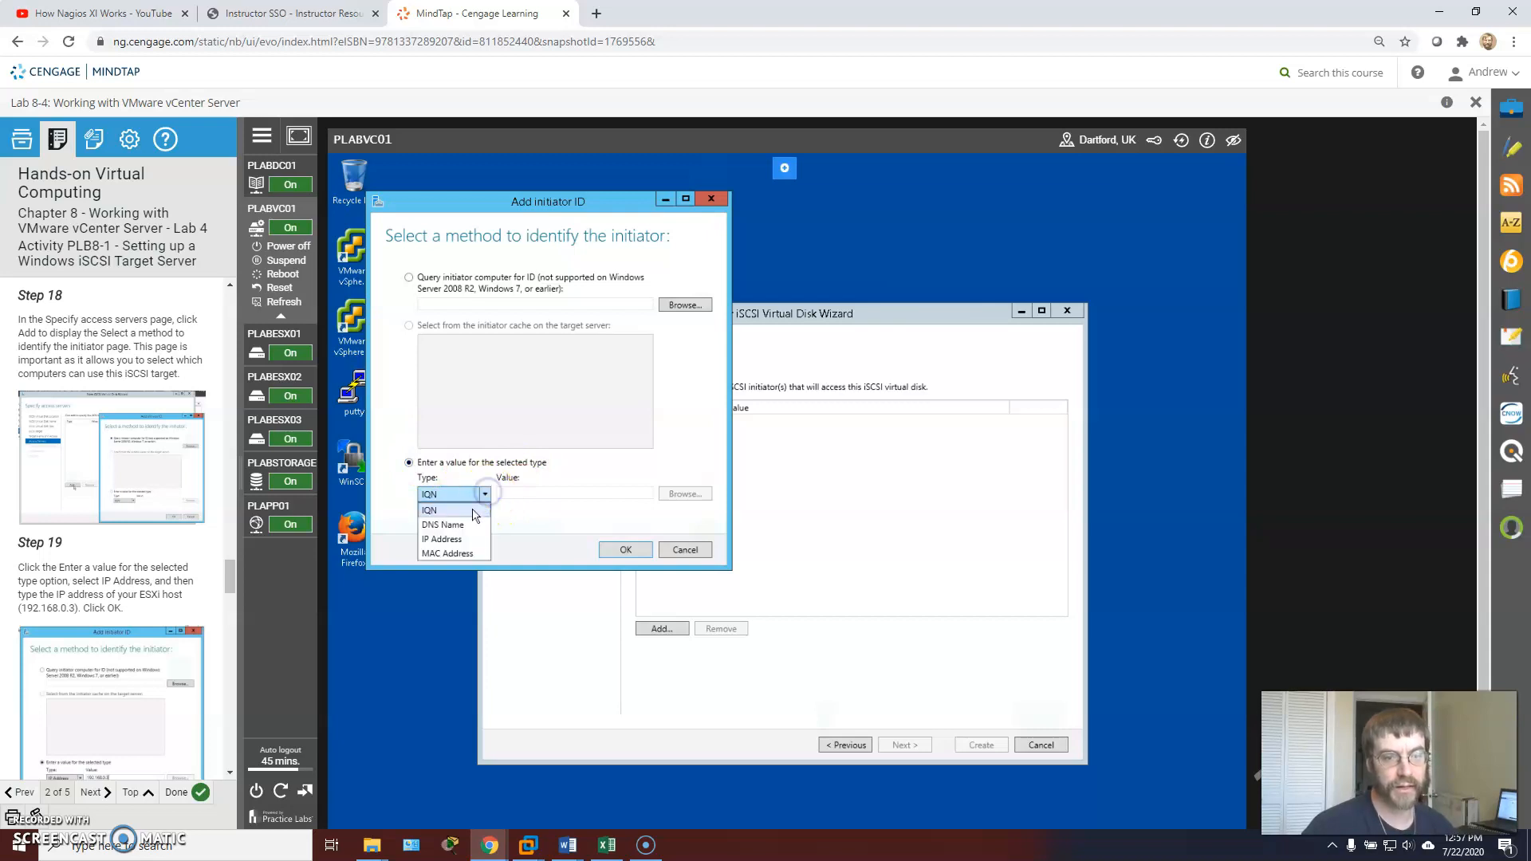
left_click(471, 539)
left_click(531, 494)
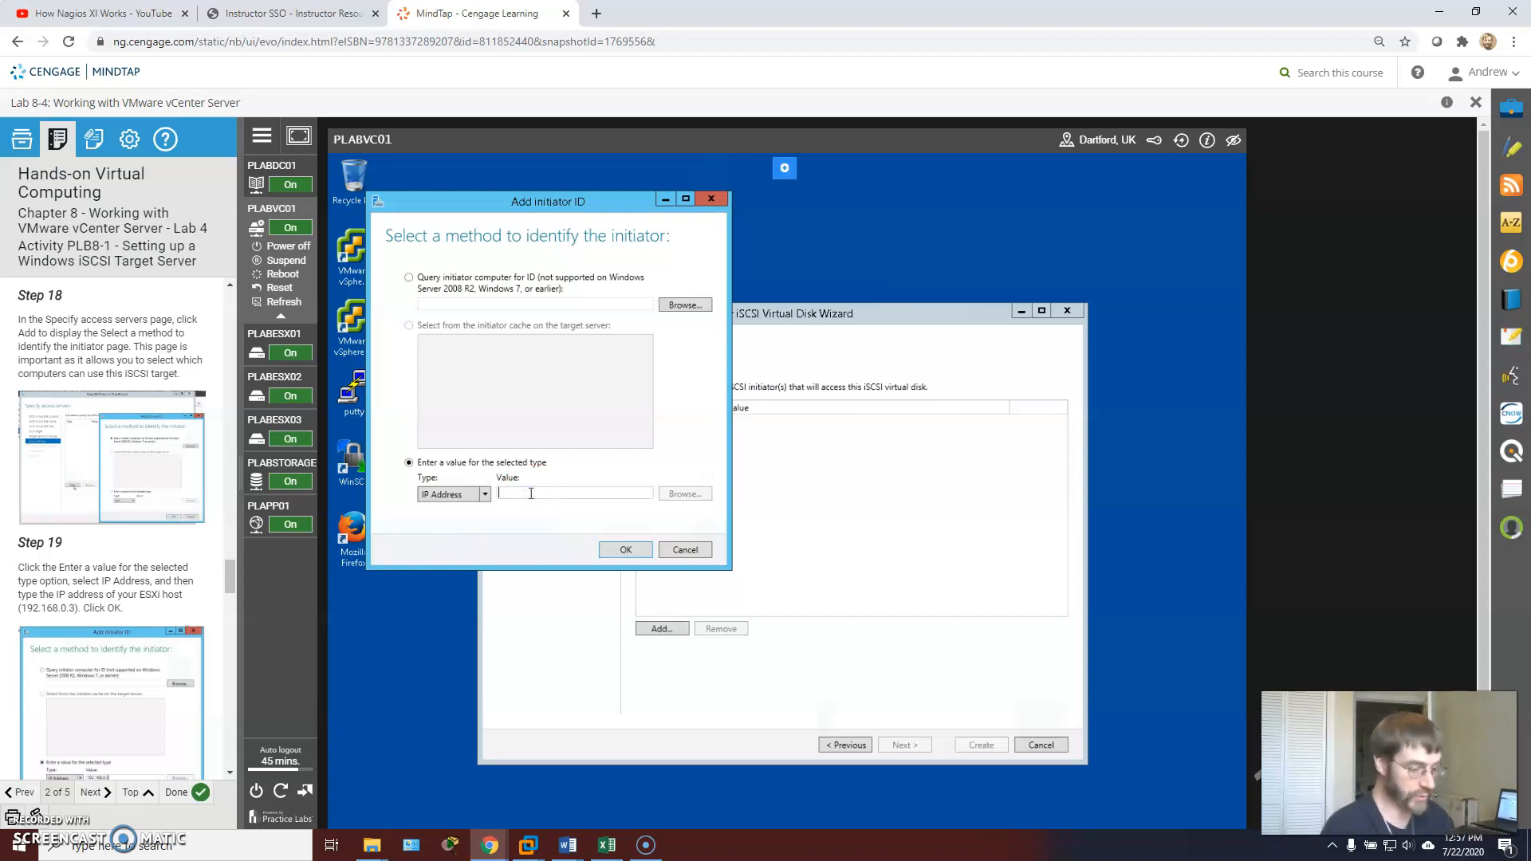
type("192.16")
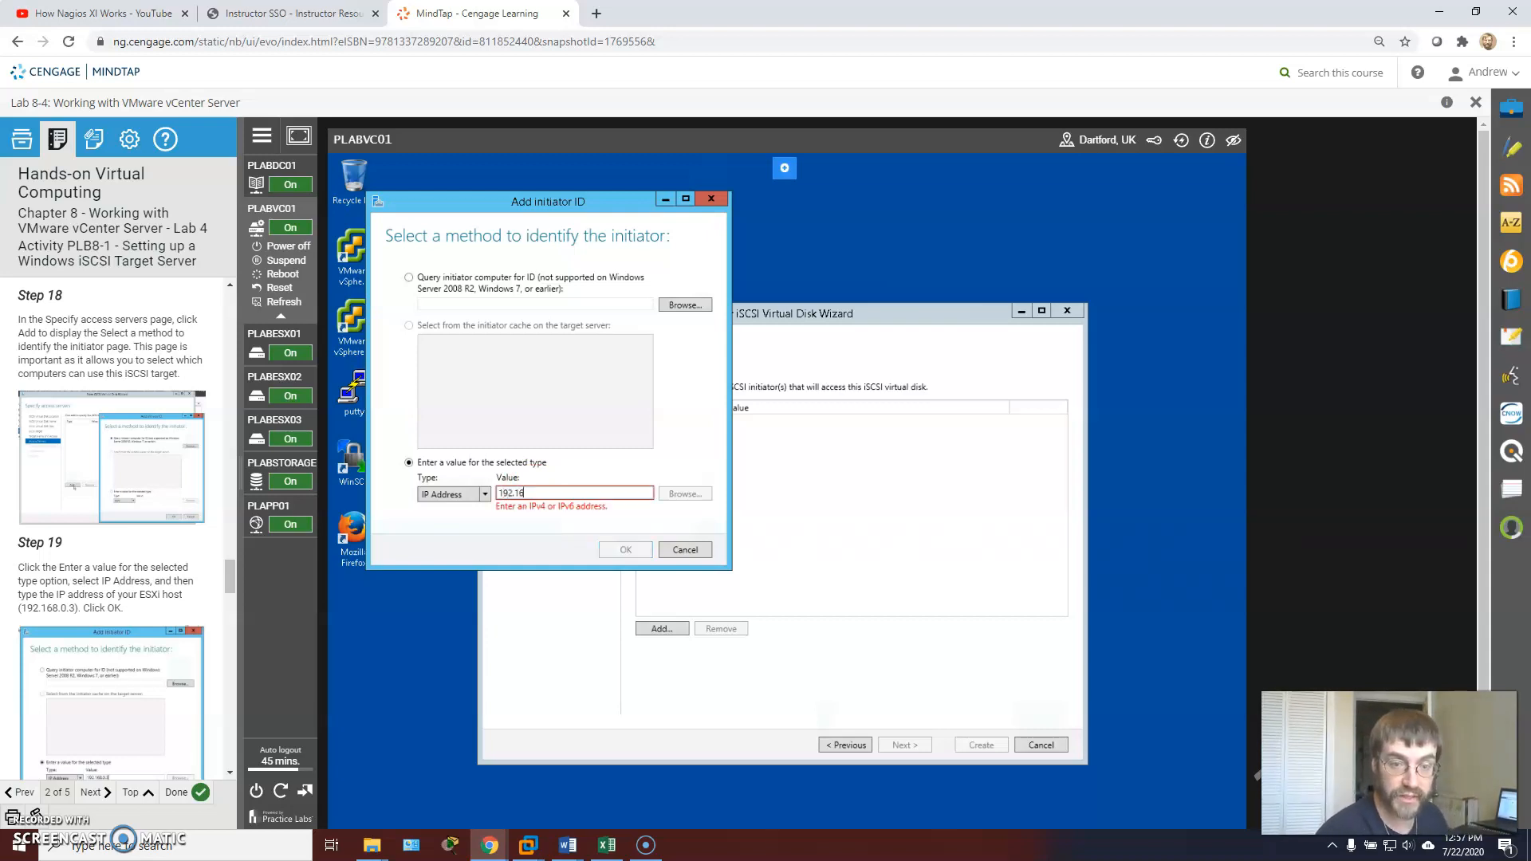
type("8.0.2")
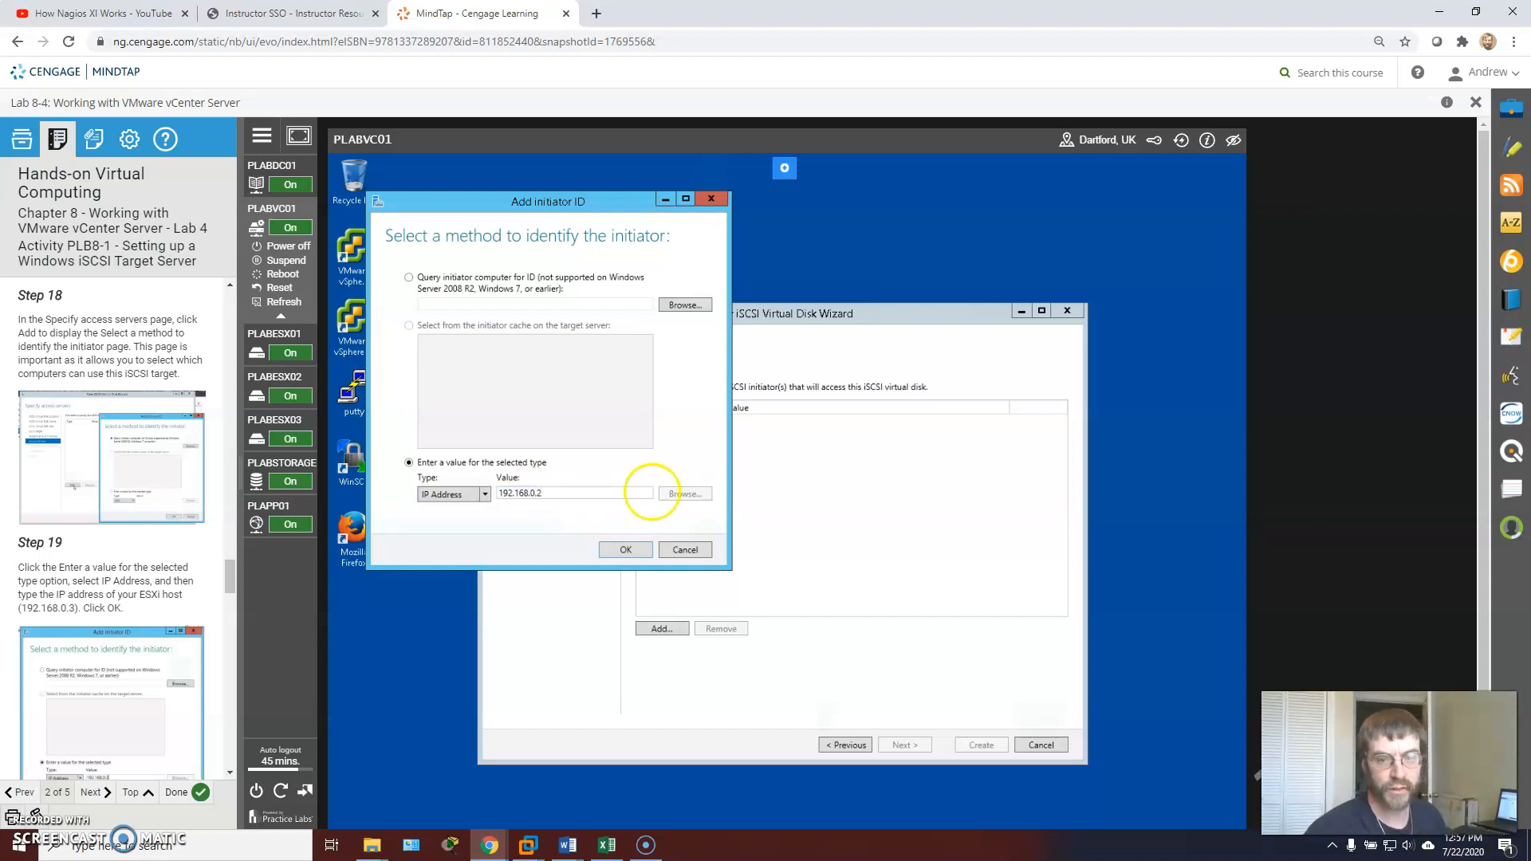
left_click(622, 550)
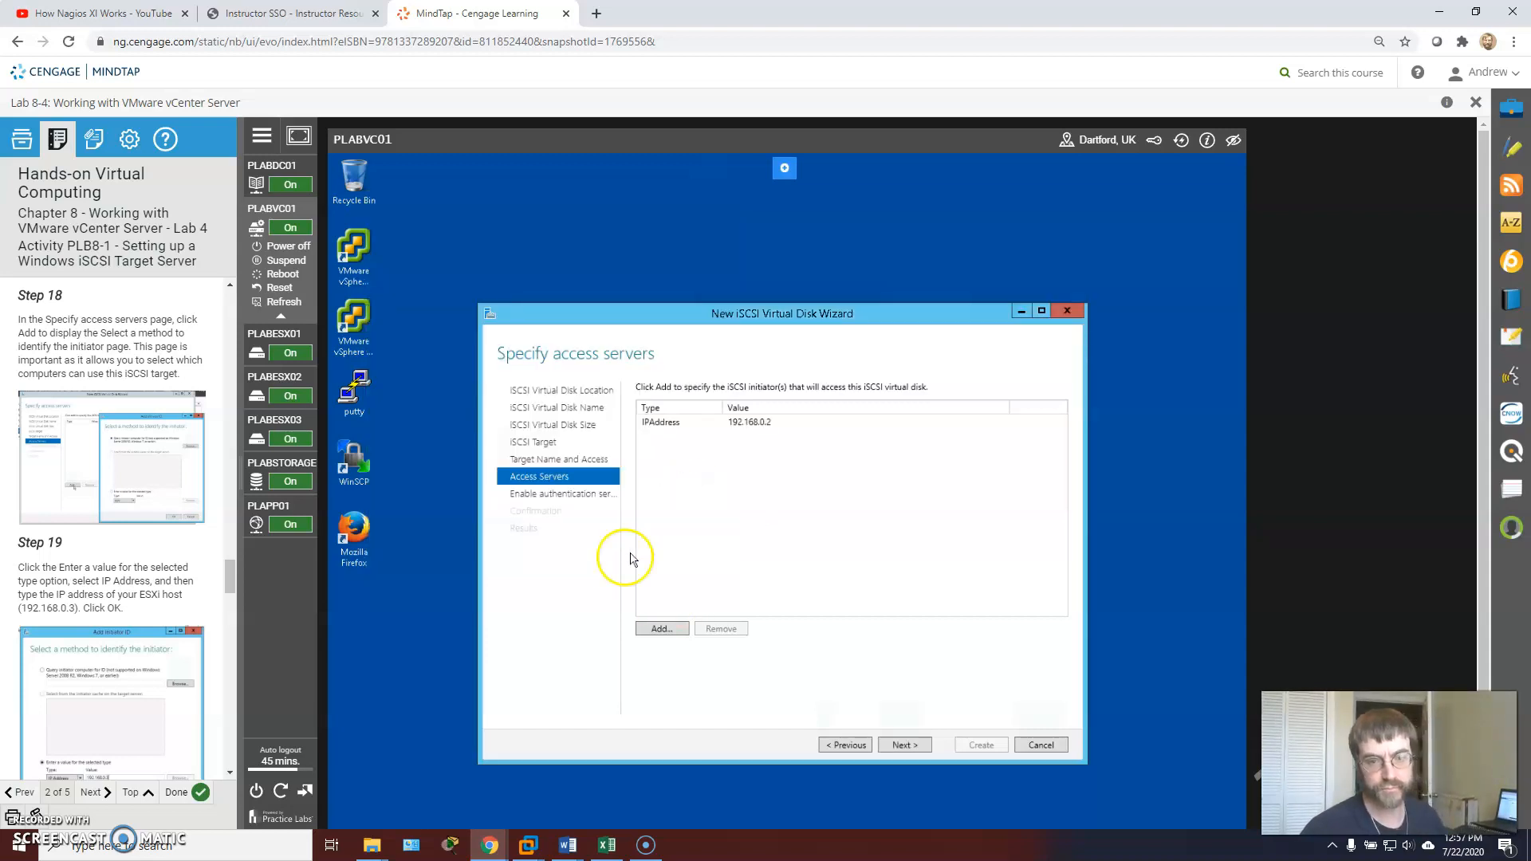
Step: Add another access server initiator of type IP Address with the value 192.168.0.3
left_click(654, 631)
left_click(520, 528)
left_click(522, 532)
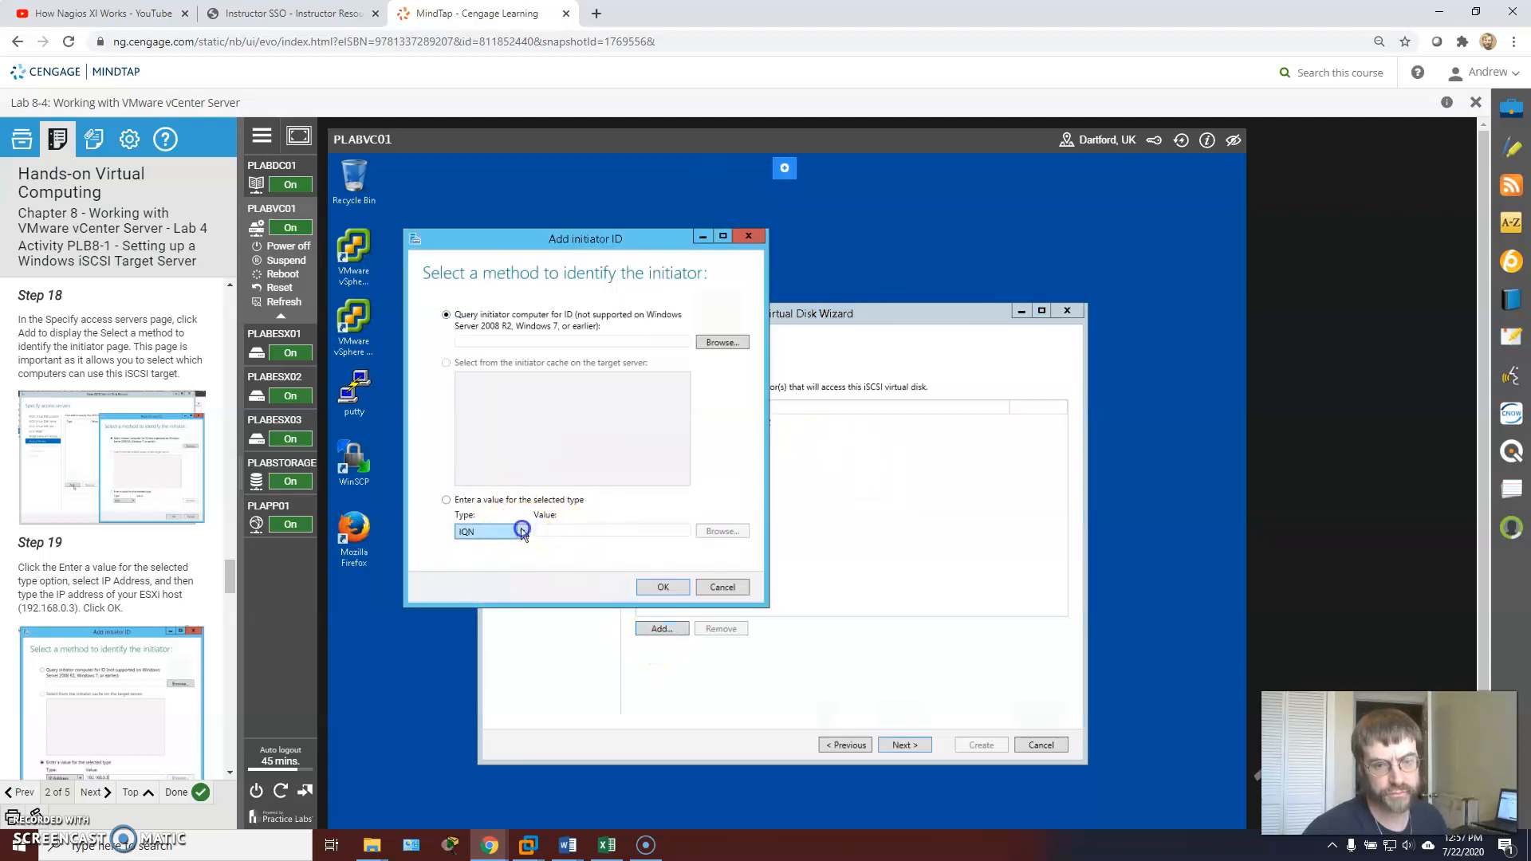
left_click(446, 500)
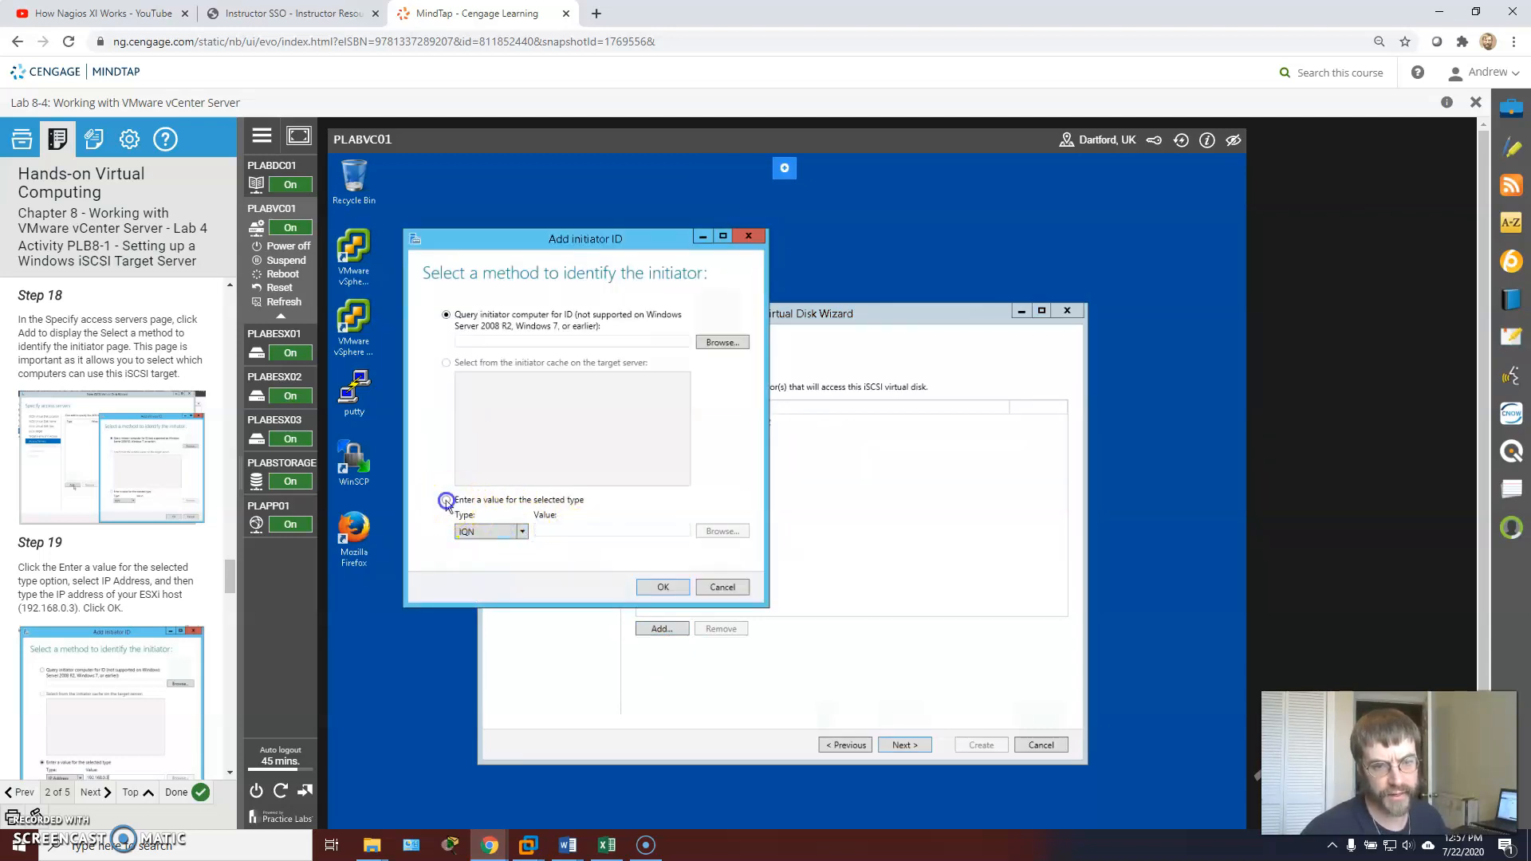
left_click(523, 533)
left_click(495, 574)
left_click(554, 530)
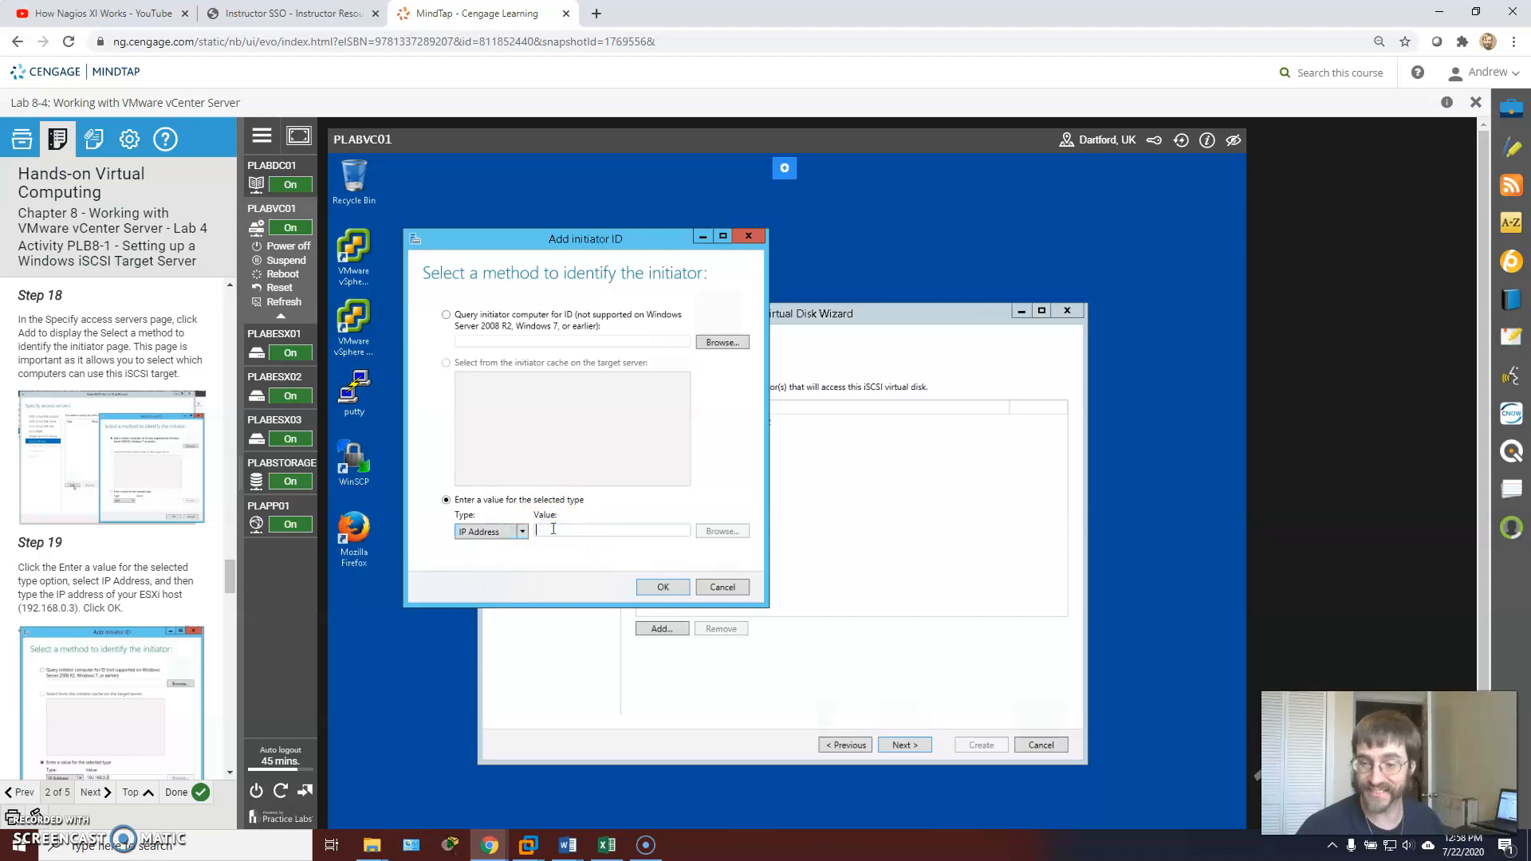
type("19")
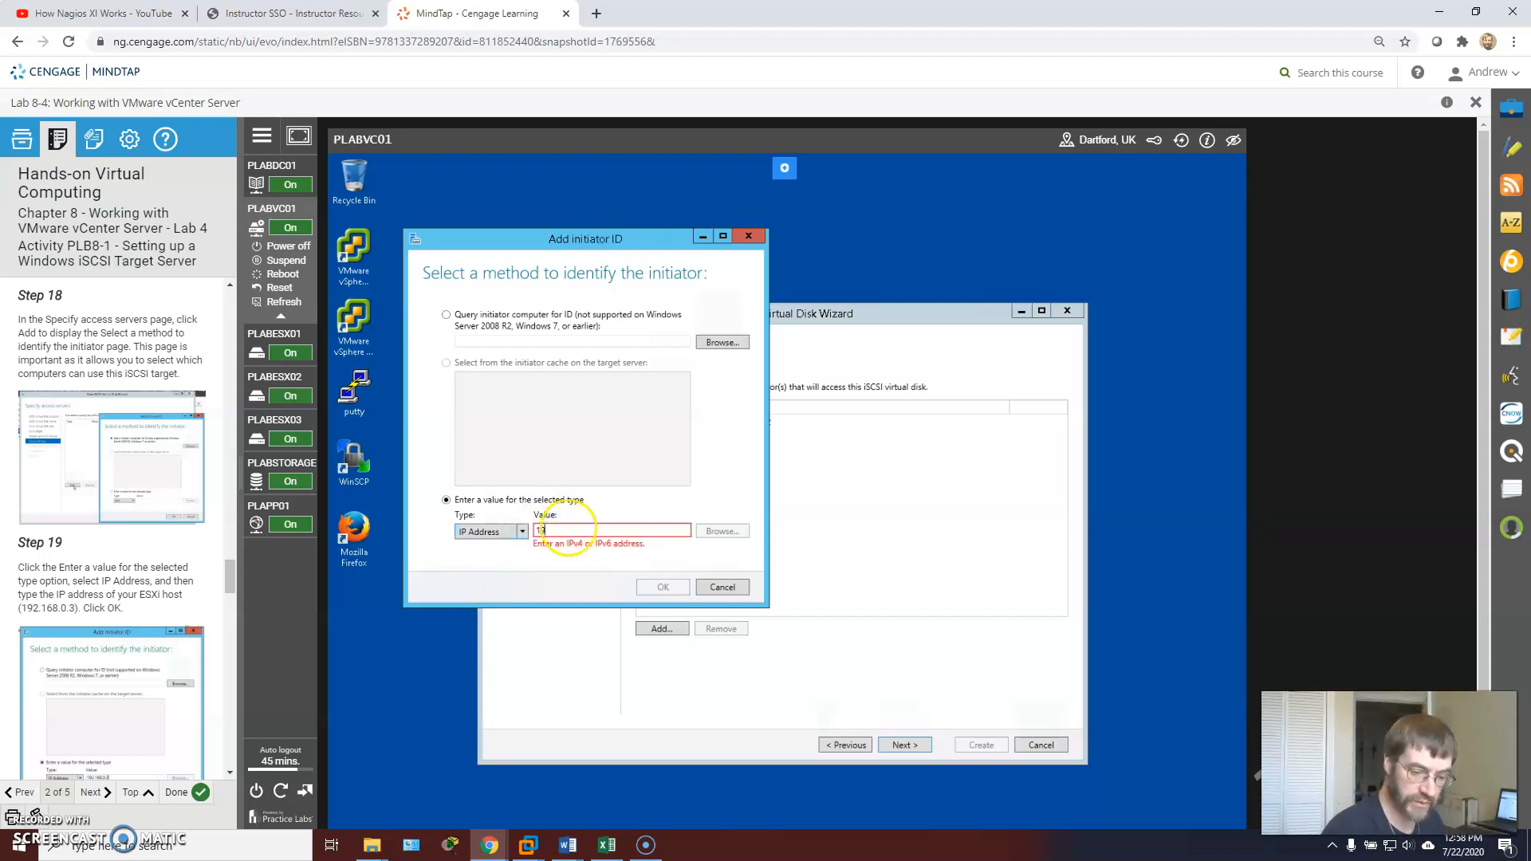
type("2.168.0.")
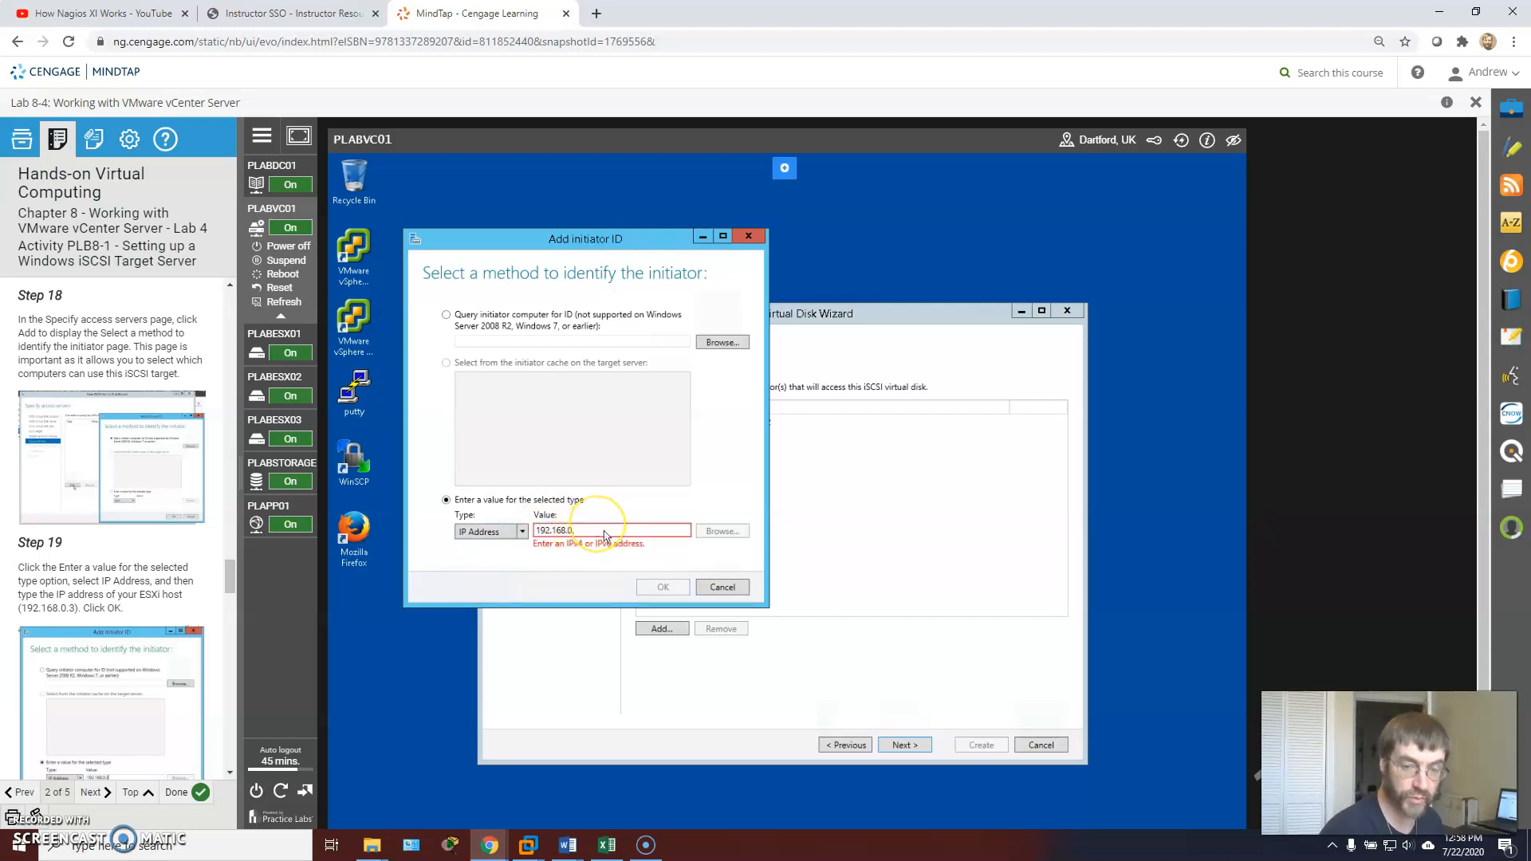
type("3")
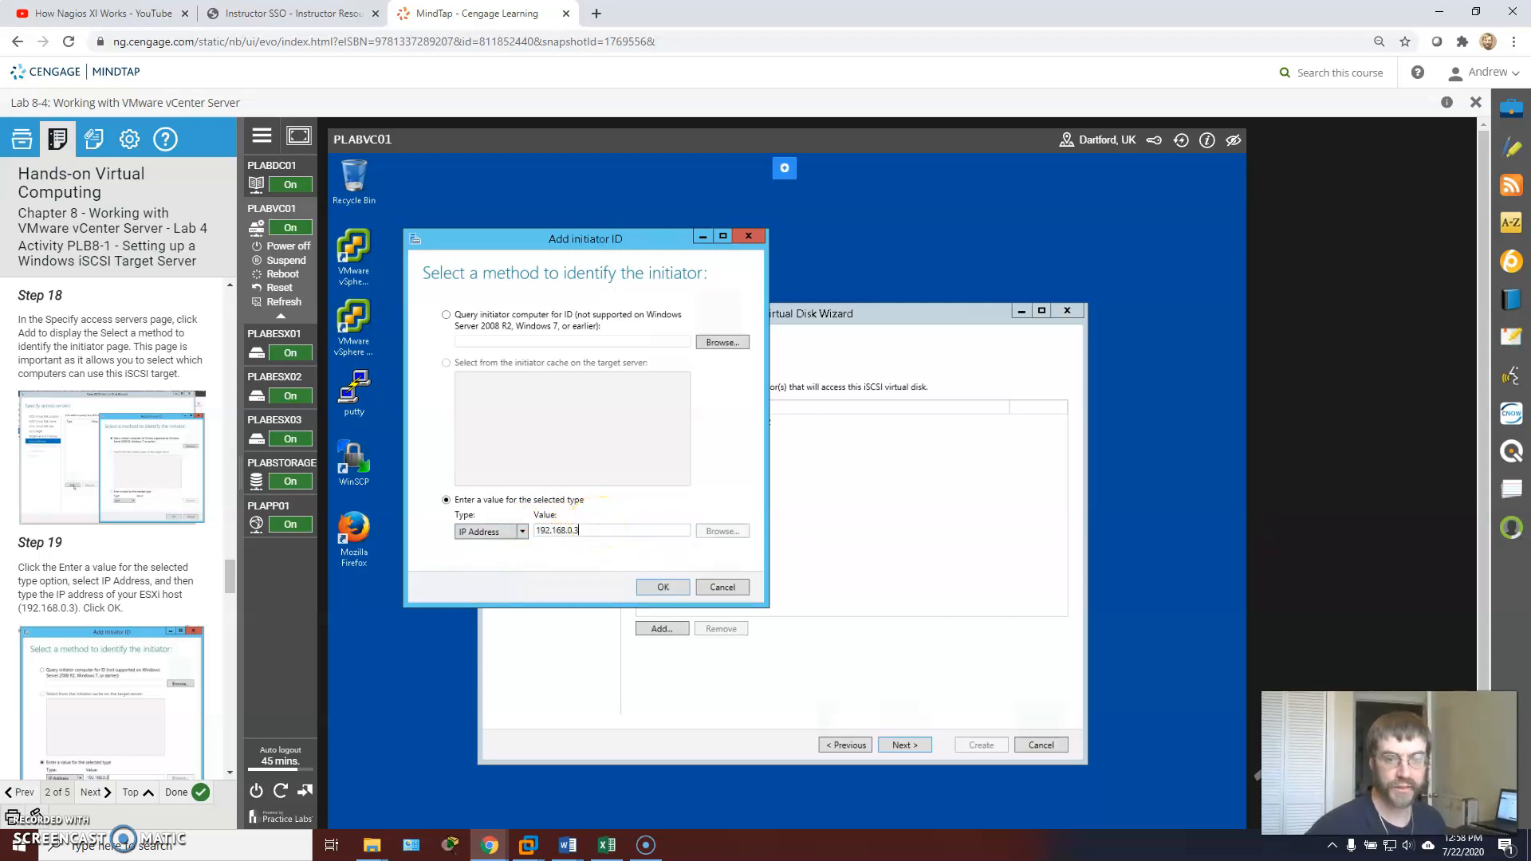
left_click(662, 587)
Step: Check lab step 20, then remove the initiators 192.168.0.2 and 192.168.0.3 from the access servers list
double_click(128, 583)
scroll(216, 563, "down", 1)
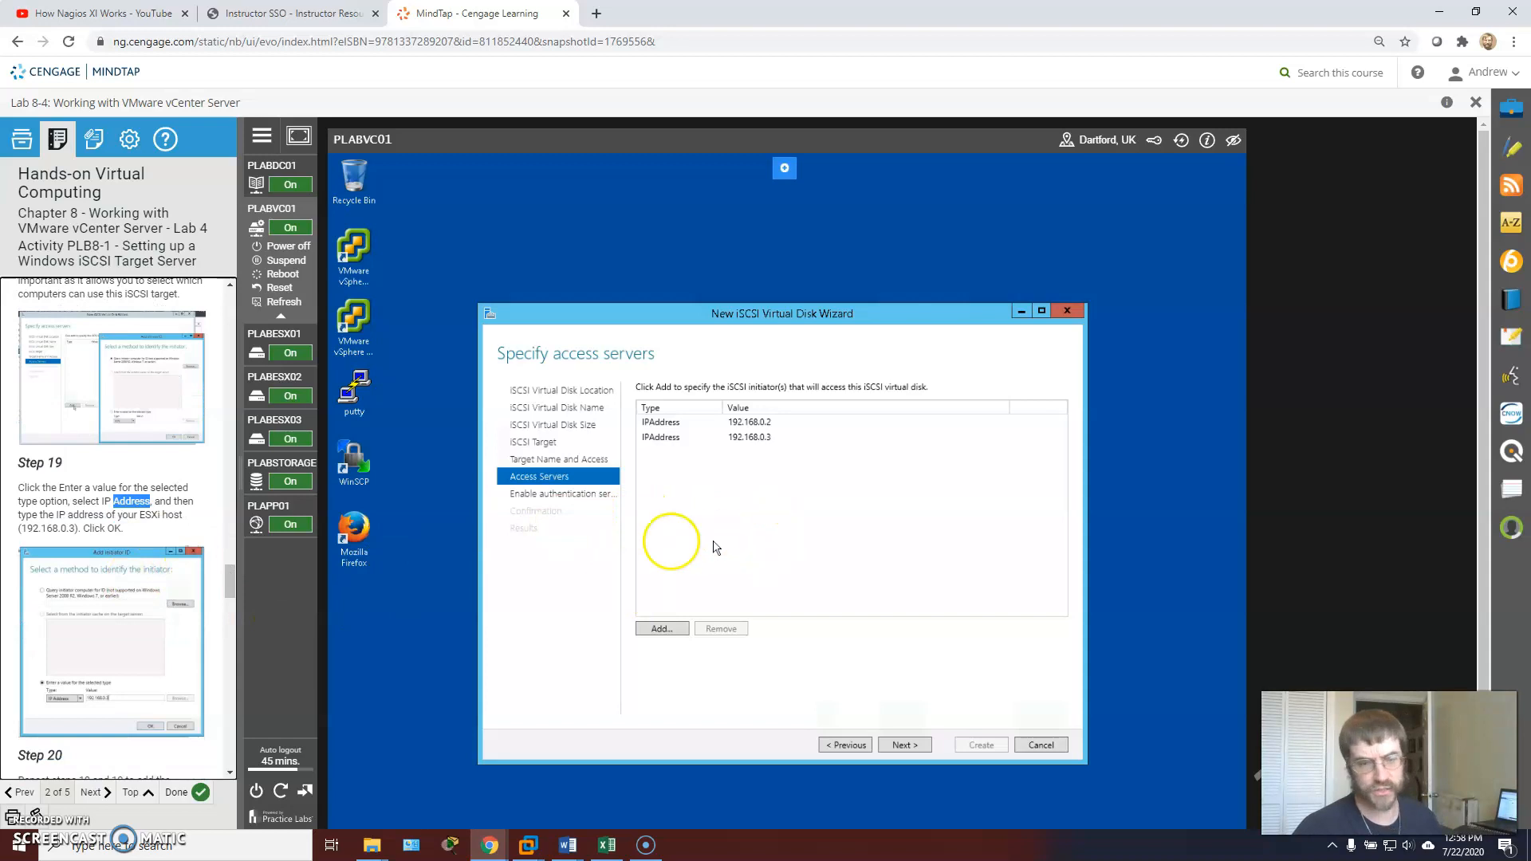
scroll(117, 562, "down", 3)
left_click(93, 571)
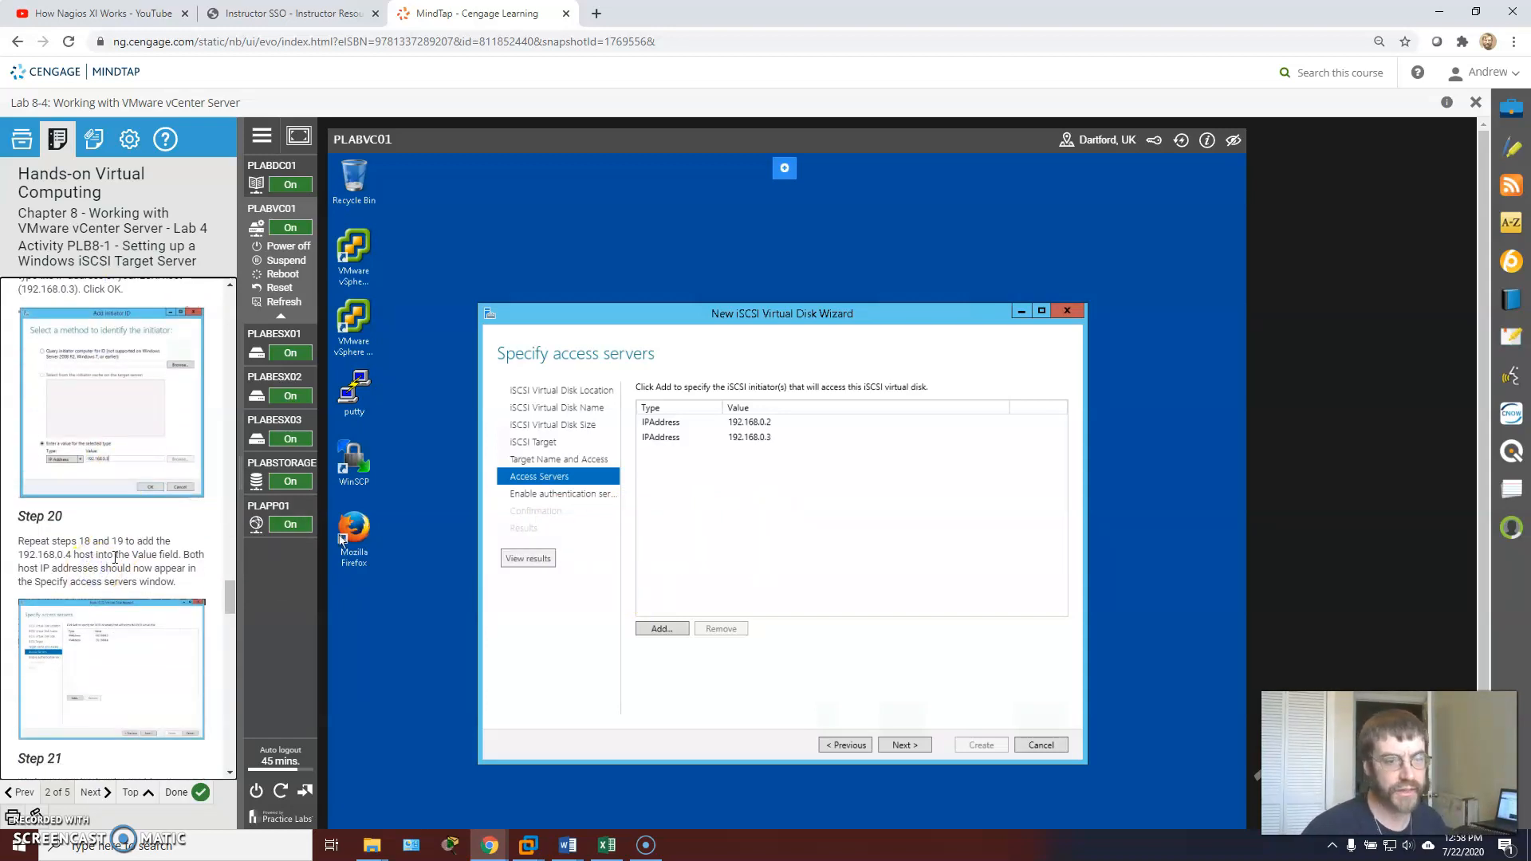
scroll(174, 515, "up", 1)
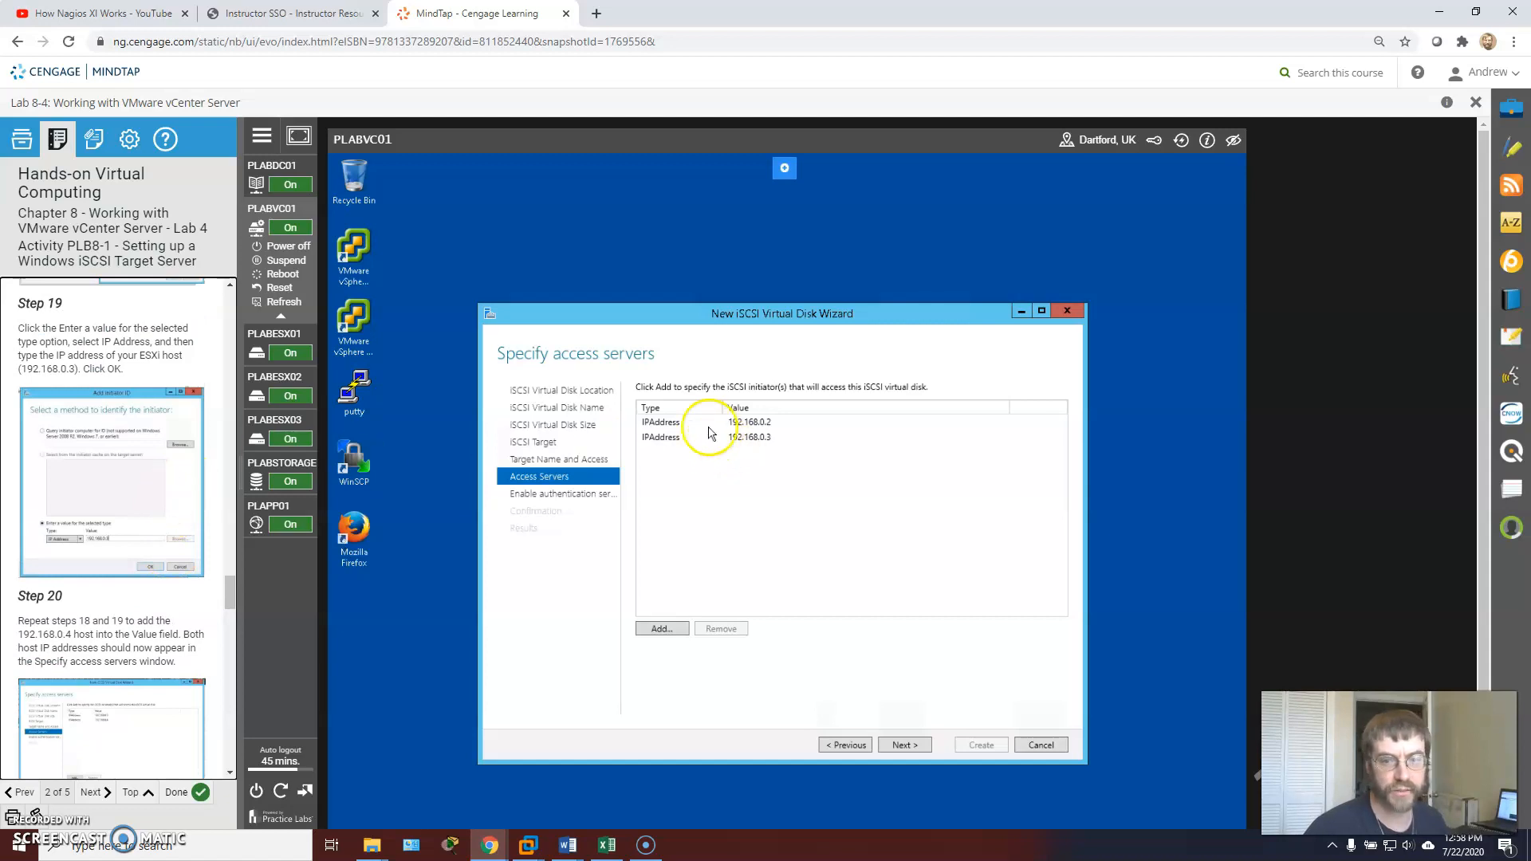
left_click(672, 423)
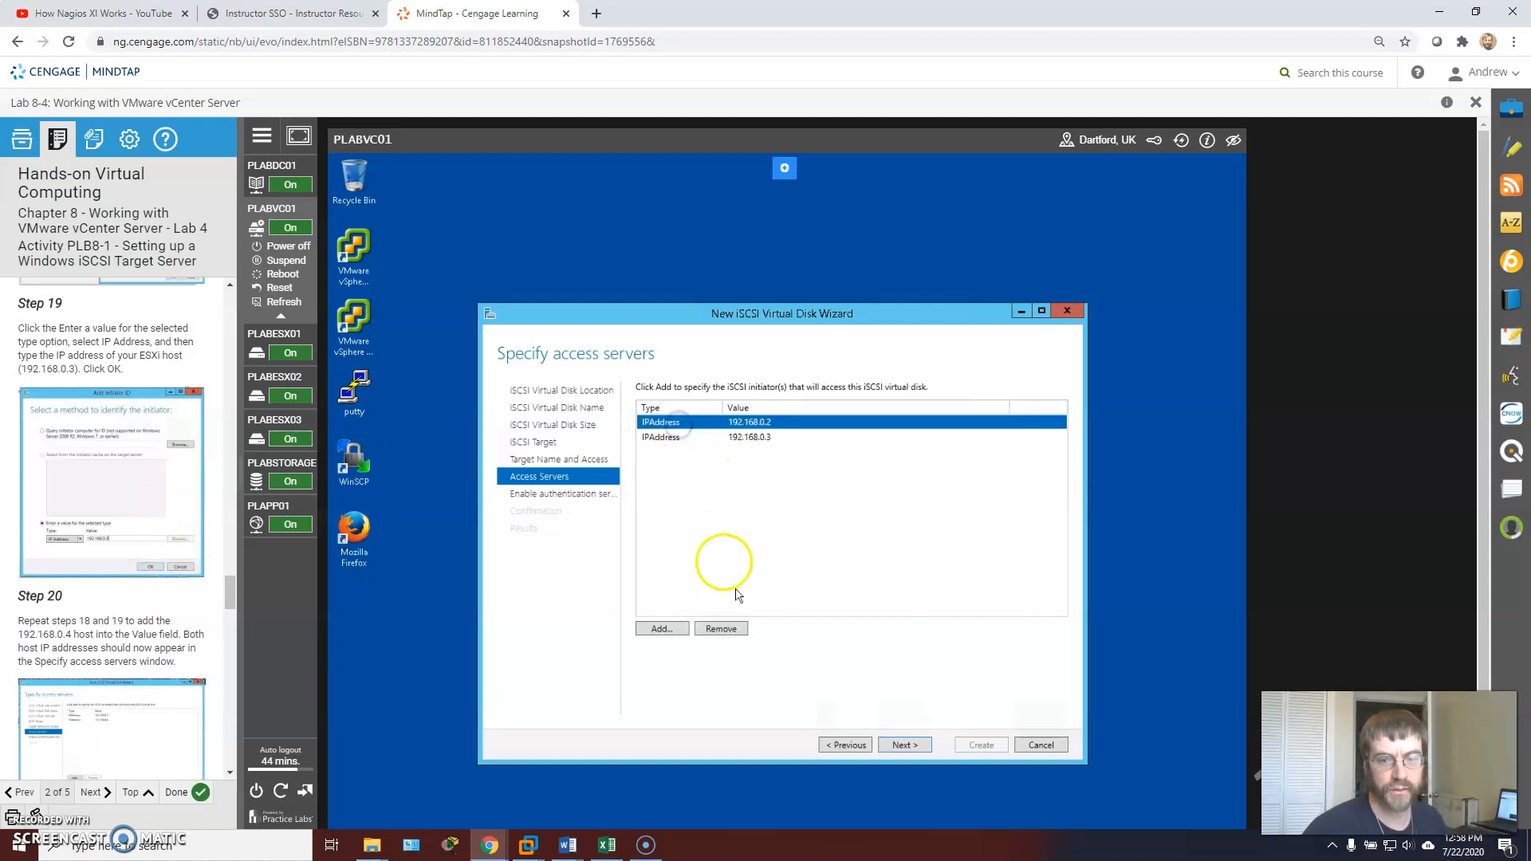
left_click(727, 635)
left_click(727, 634)
Step: Add an initiator identified by IP Address with the value 192.168.0.3 to the emptied access servers list
left_click(662, 630)
left_click(483, 537)
left_click(560, 569)
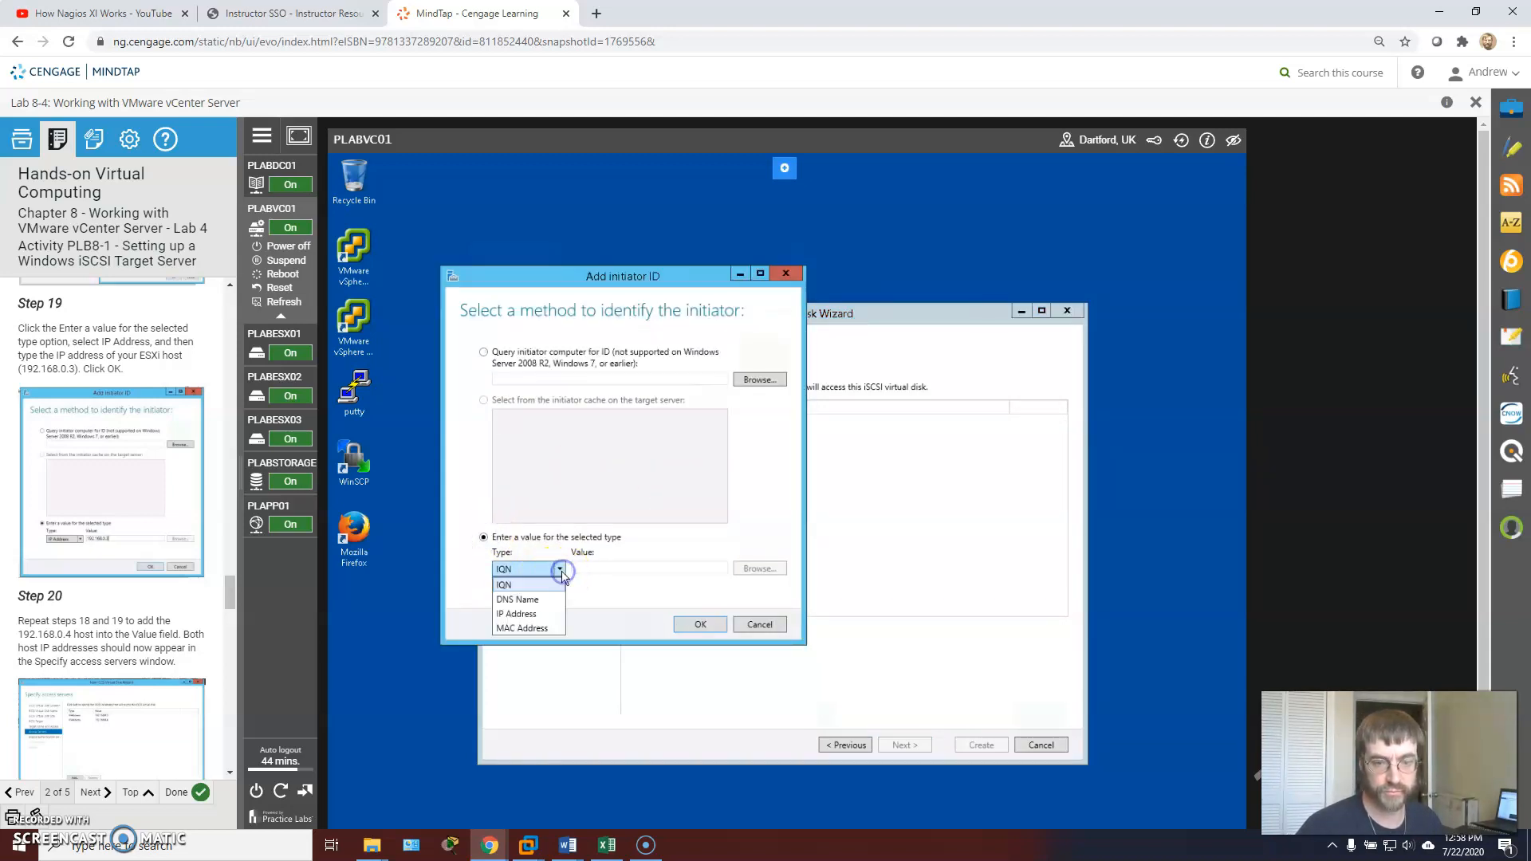
left_click(532, 609)
left_click(583, 568)
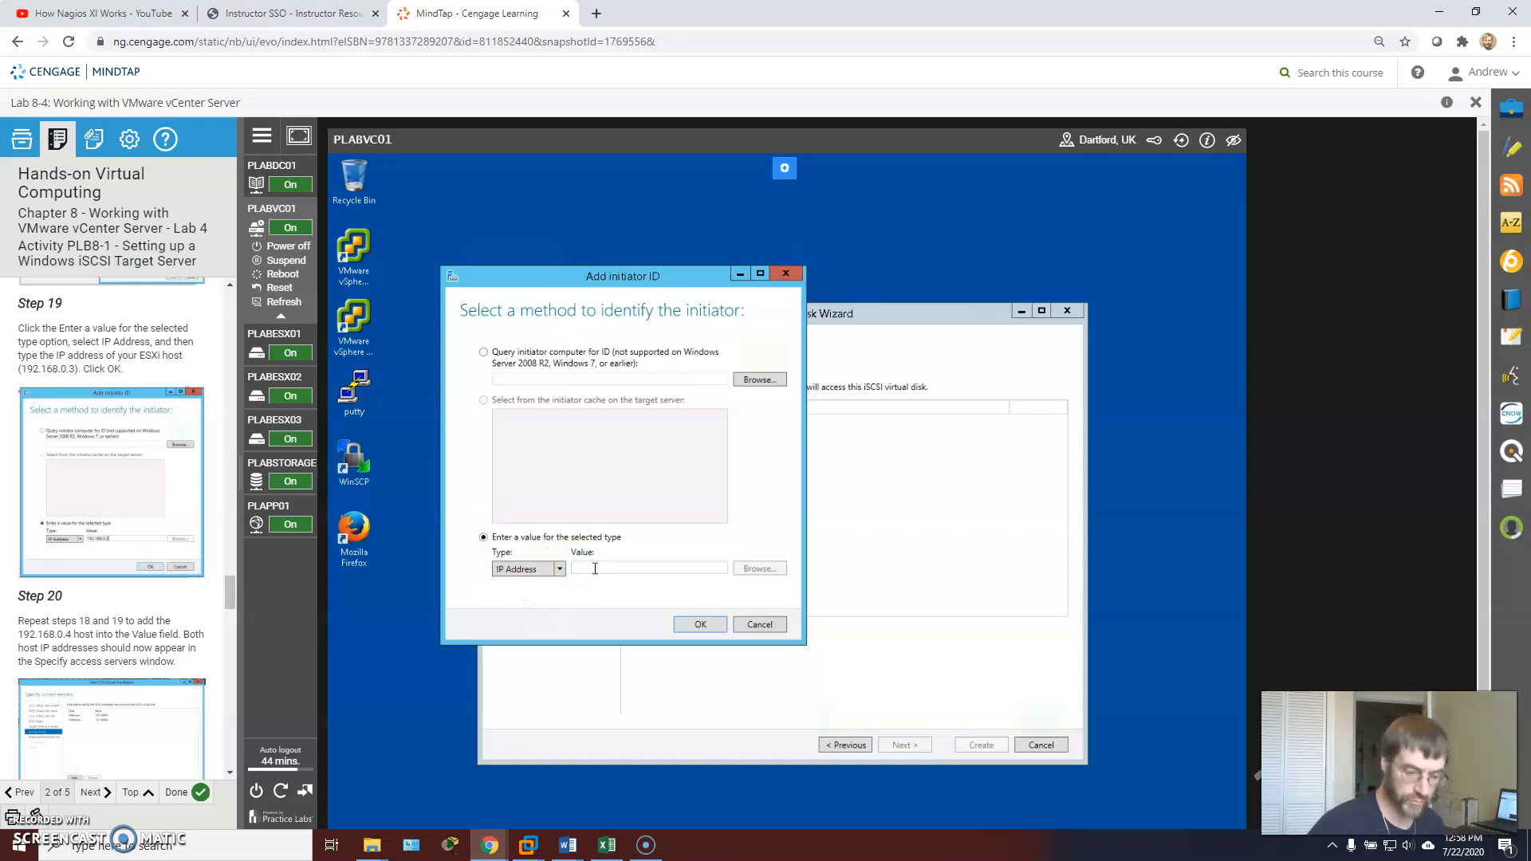
type("192.168.0.3")
left_click(700, 625)
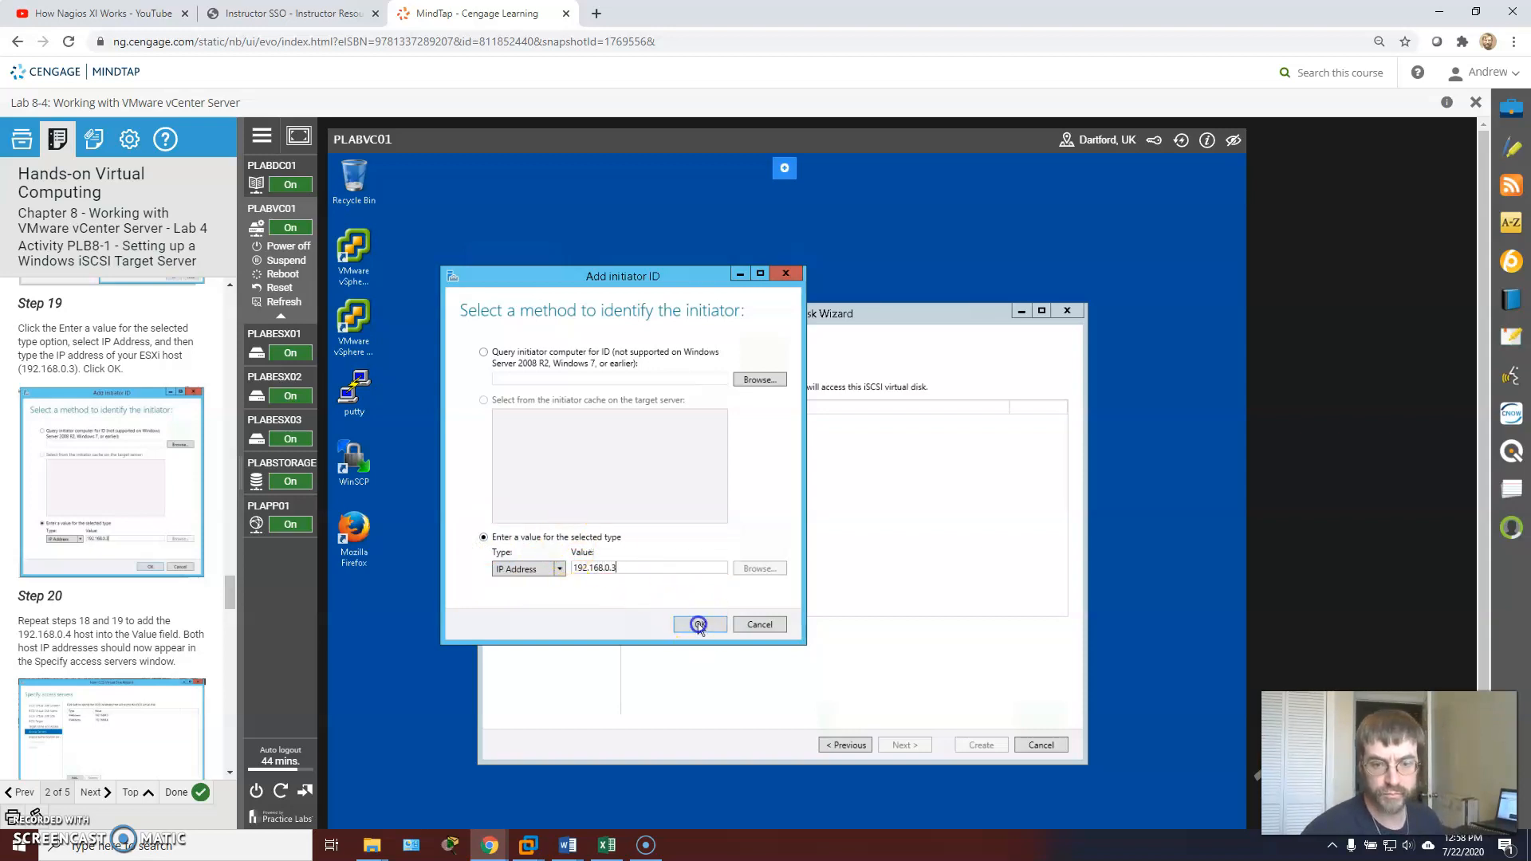
Step: Following lab step 20, add a second initiator of type IP Address with the value 192.168.0.4
left_click(661, 629)
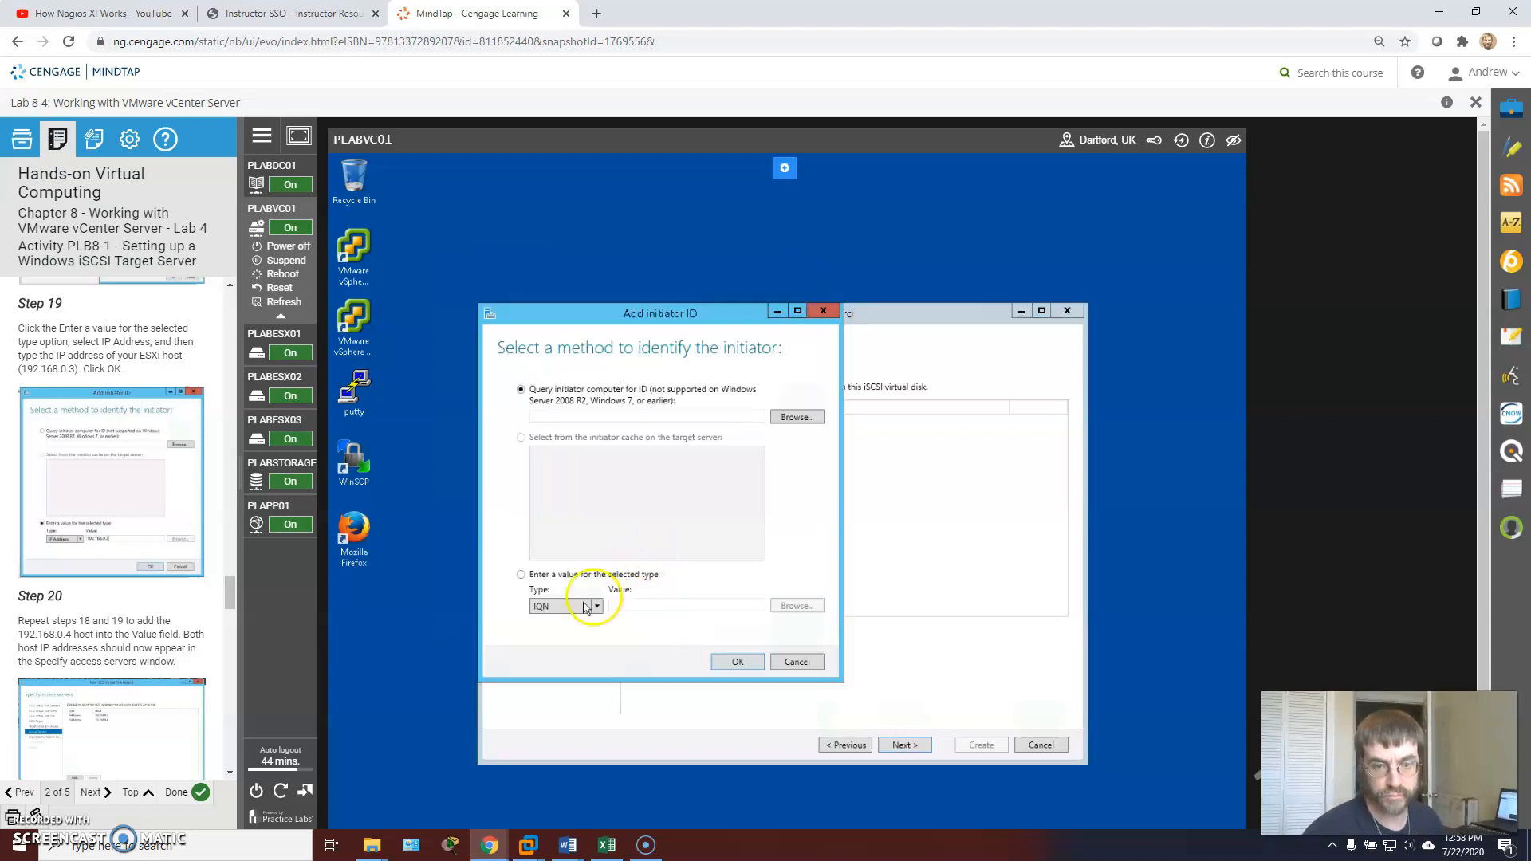
left_click(521, 575)
left_click(598, 607)
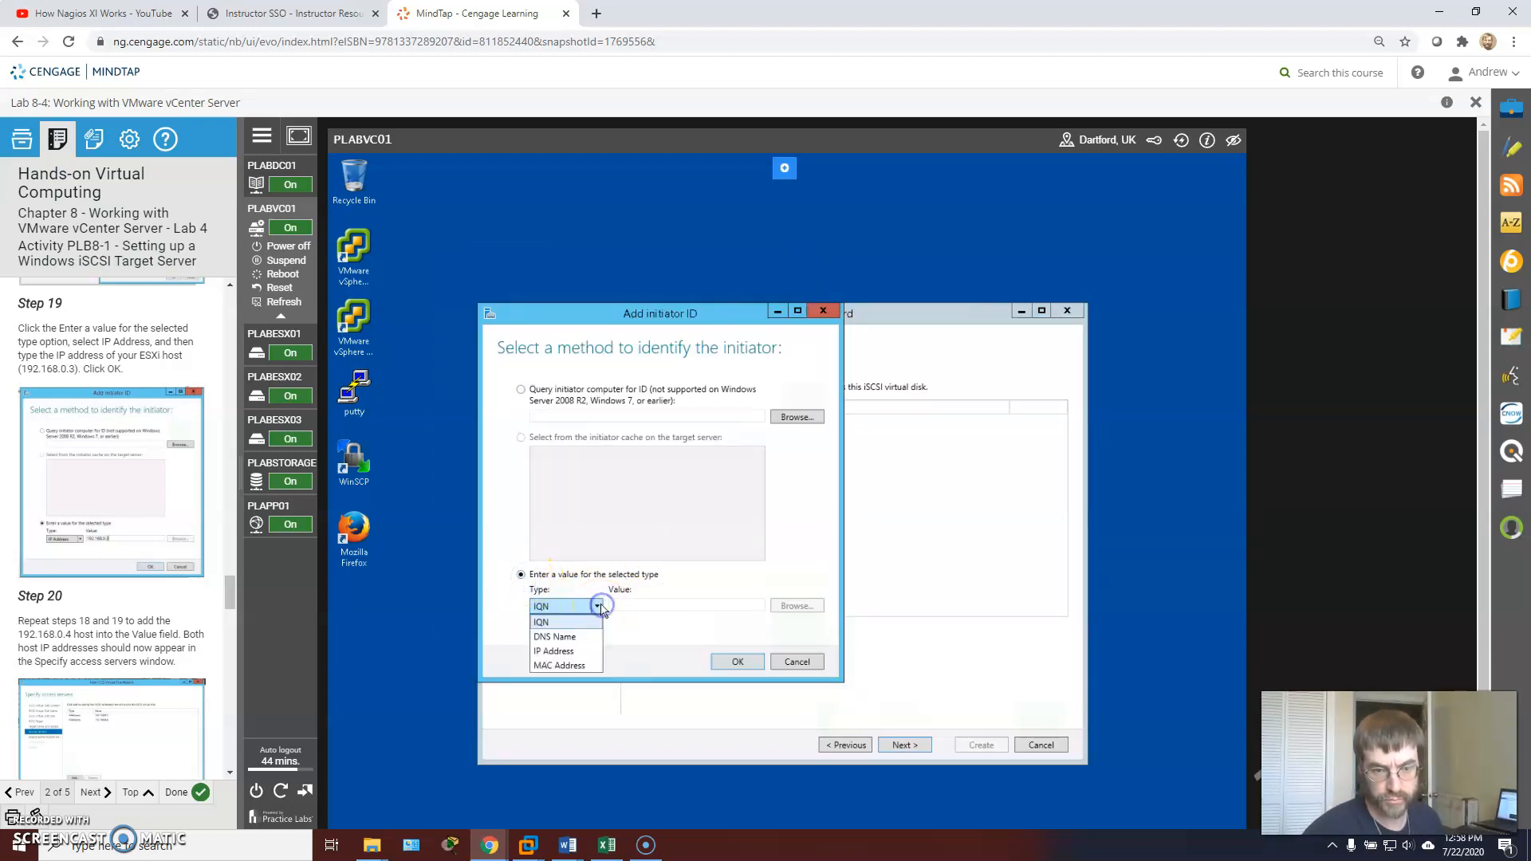
left_click(558, 650)
left_click(626, 607)
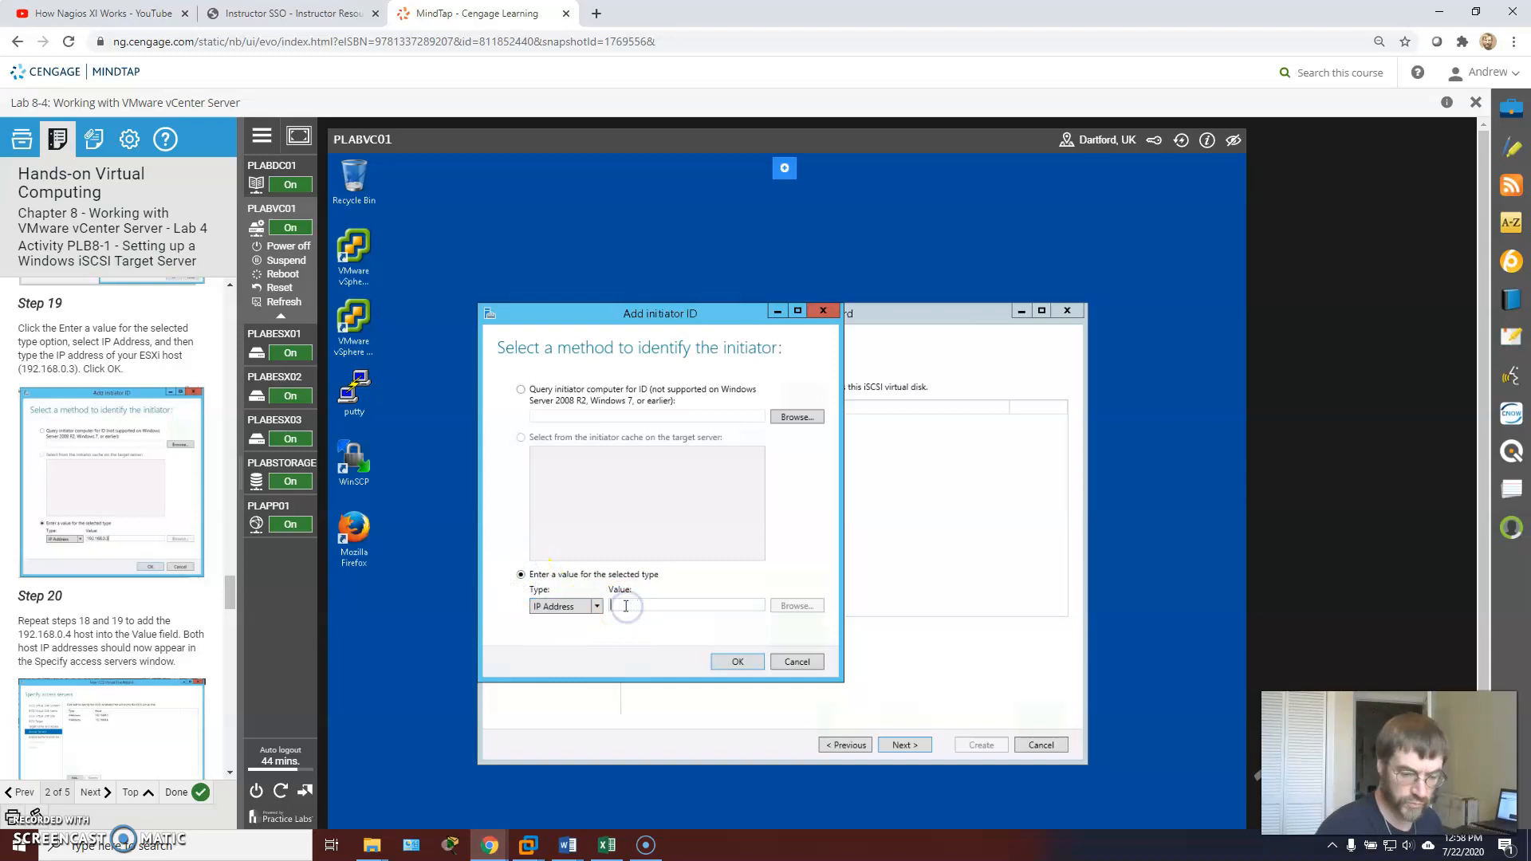
type("192.168.0")
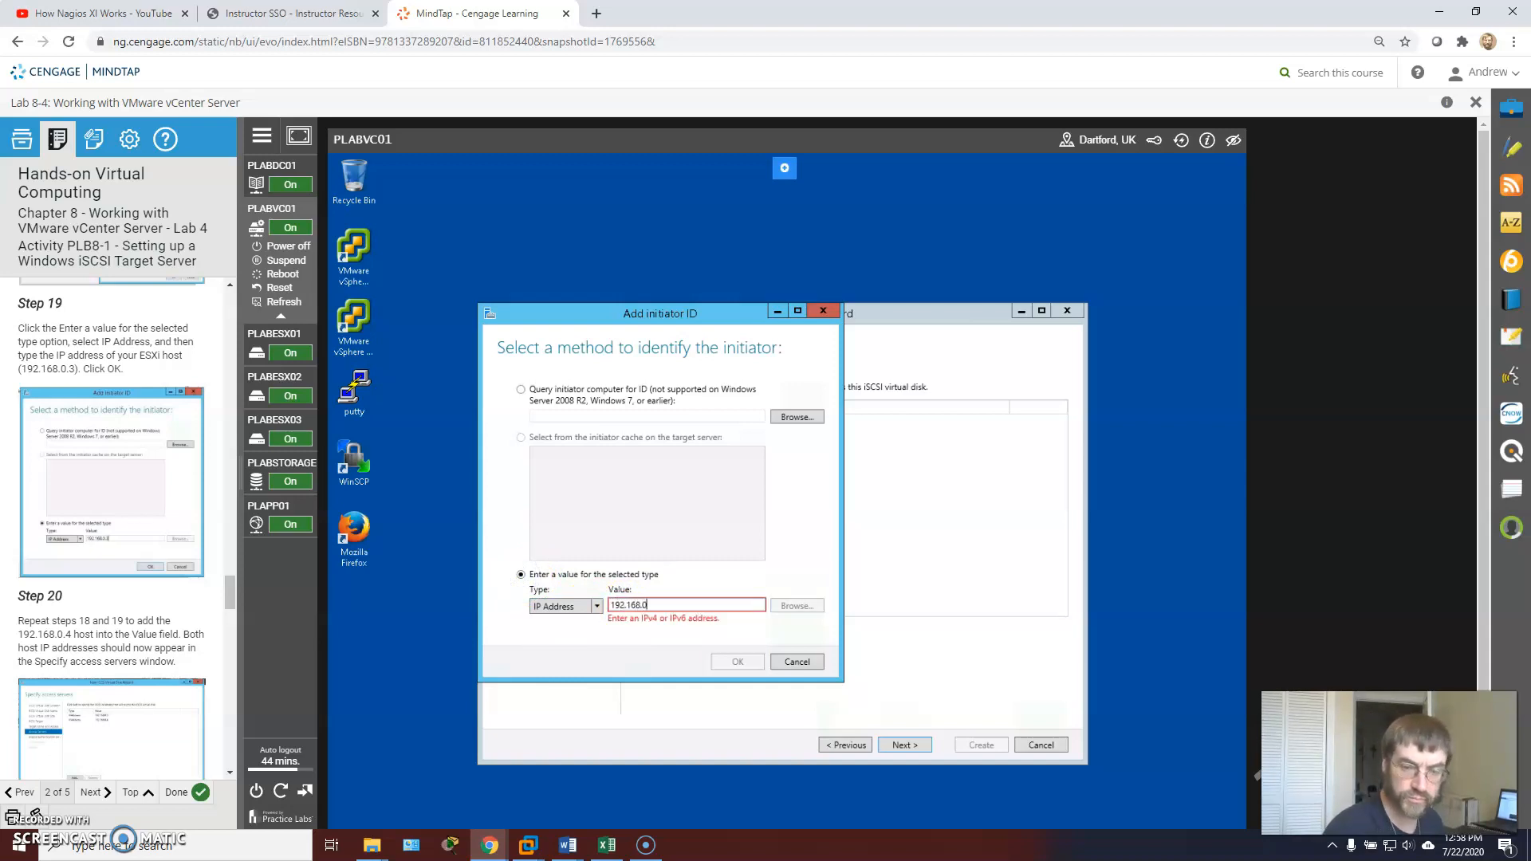
type(".4")
left_click(727, 662)
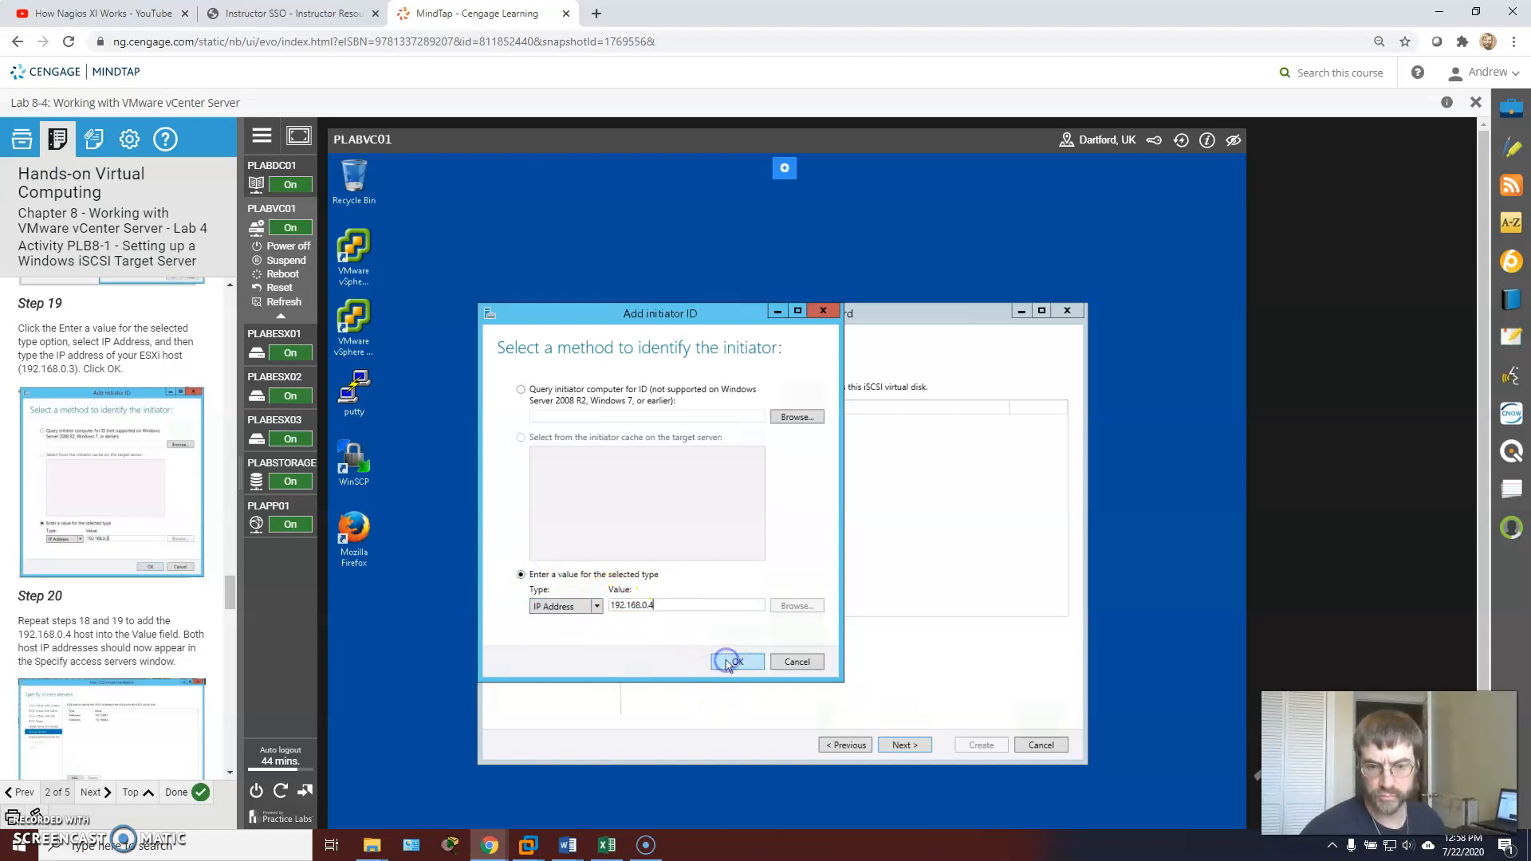
Step: Go to the wizard's authentication settings, enable CHAP and enter iscsiA as the user name
left_click(907, 746)
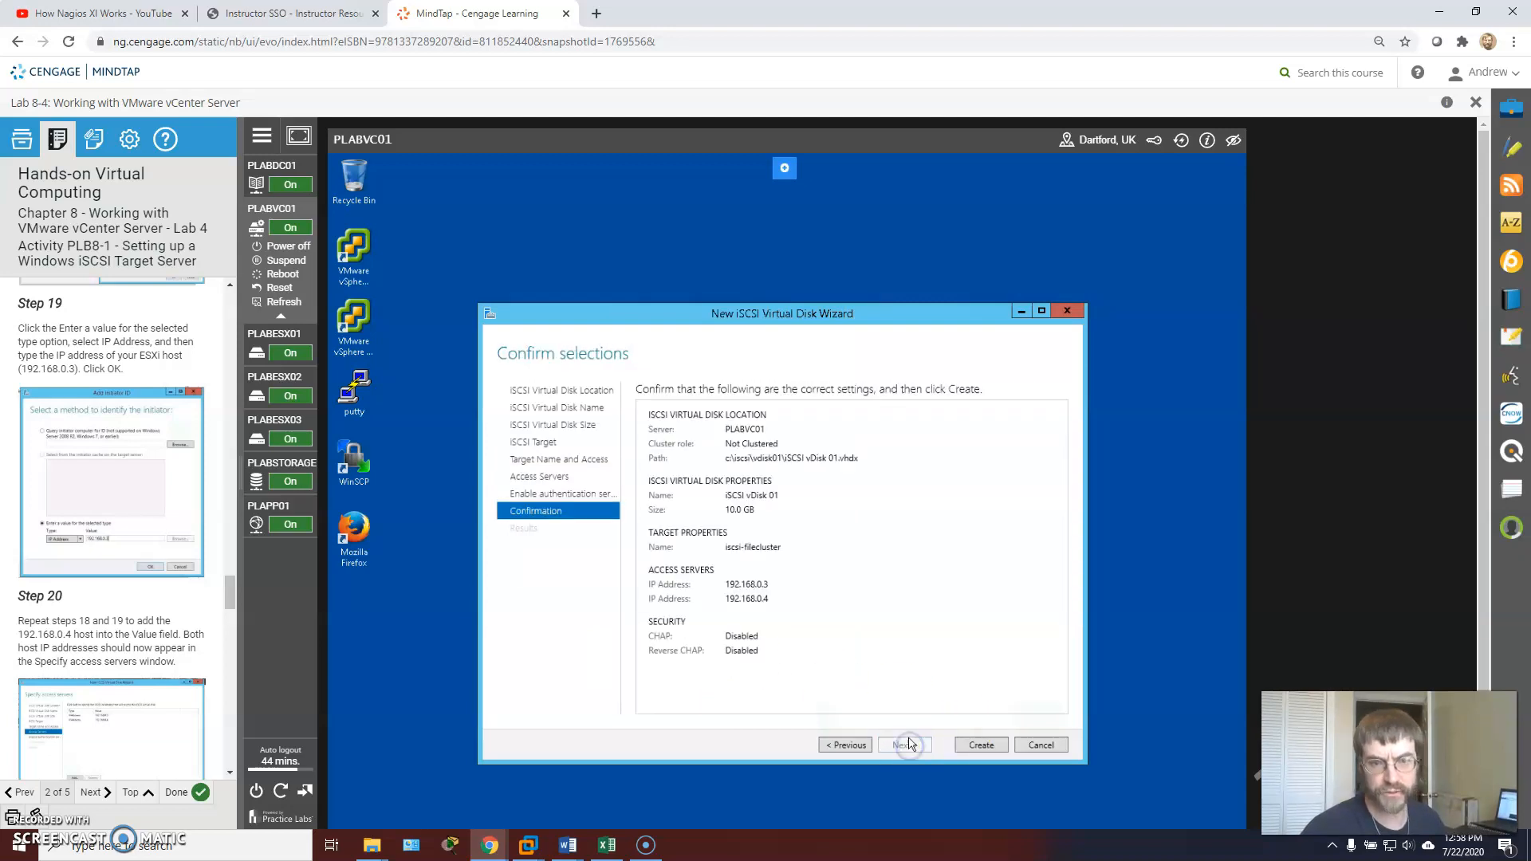
left_click(848, 748)
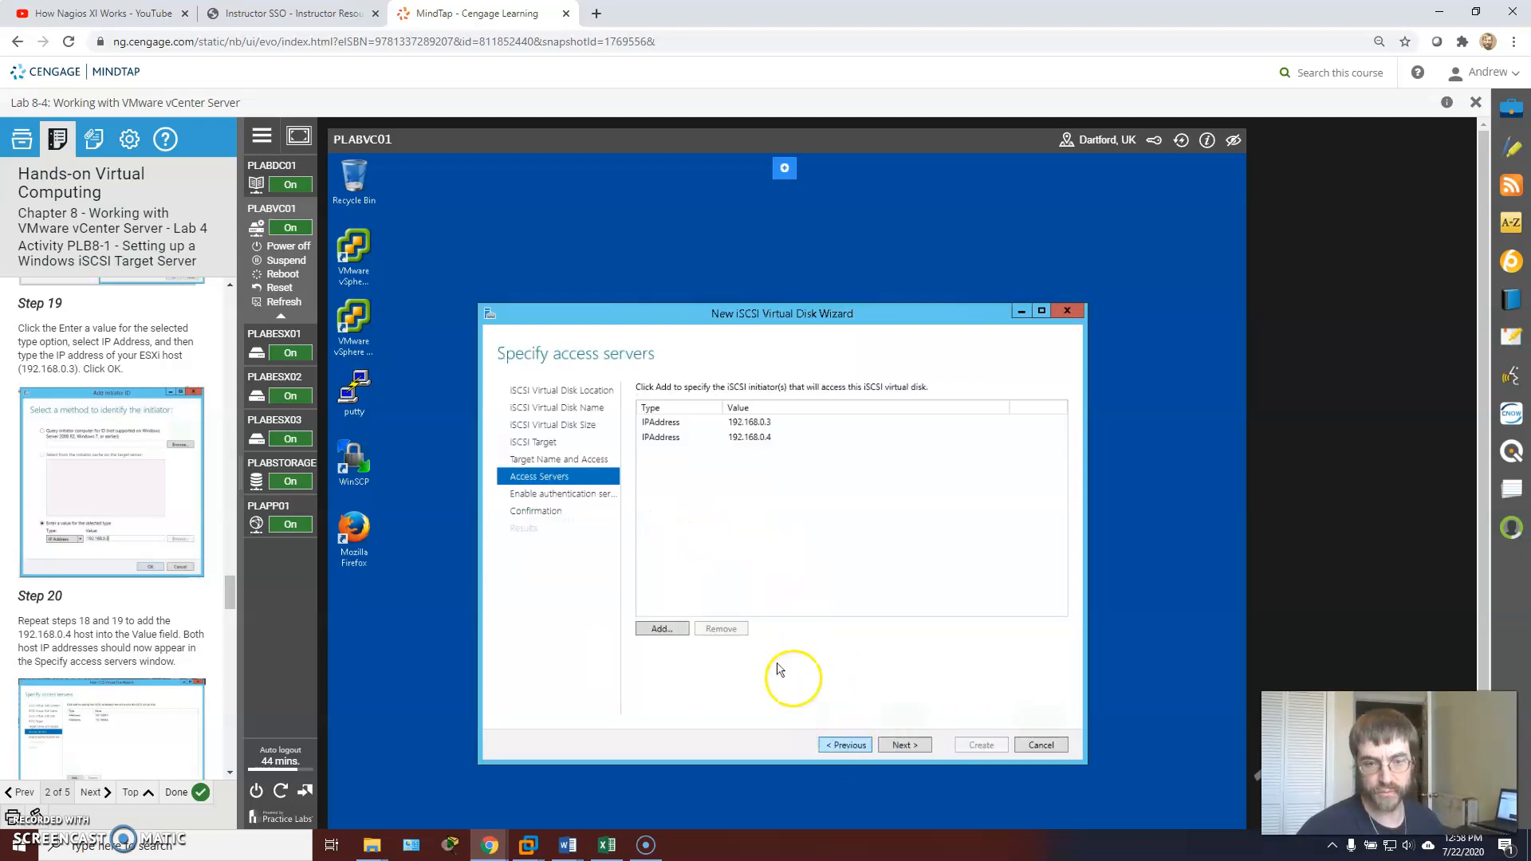
left_click(577, 494)
left_click(642, 417)
left_click(747, 437)
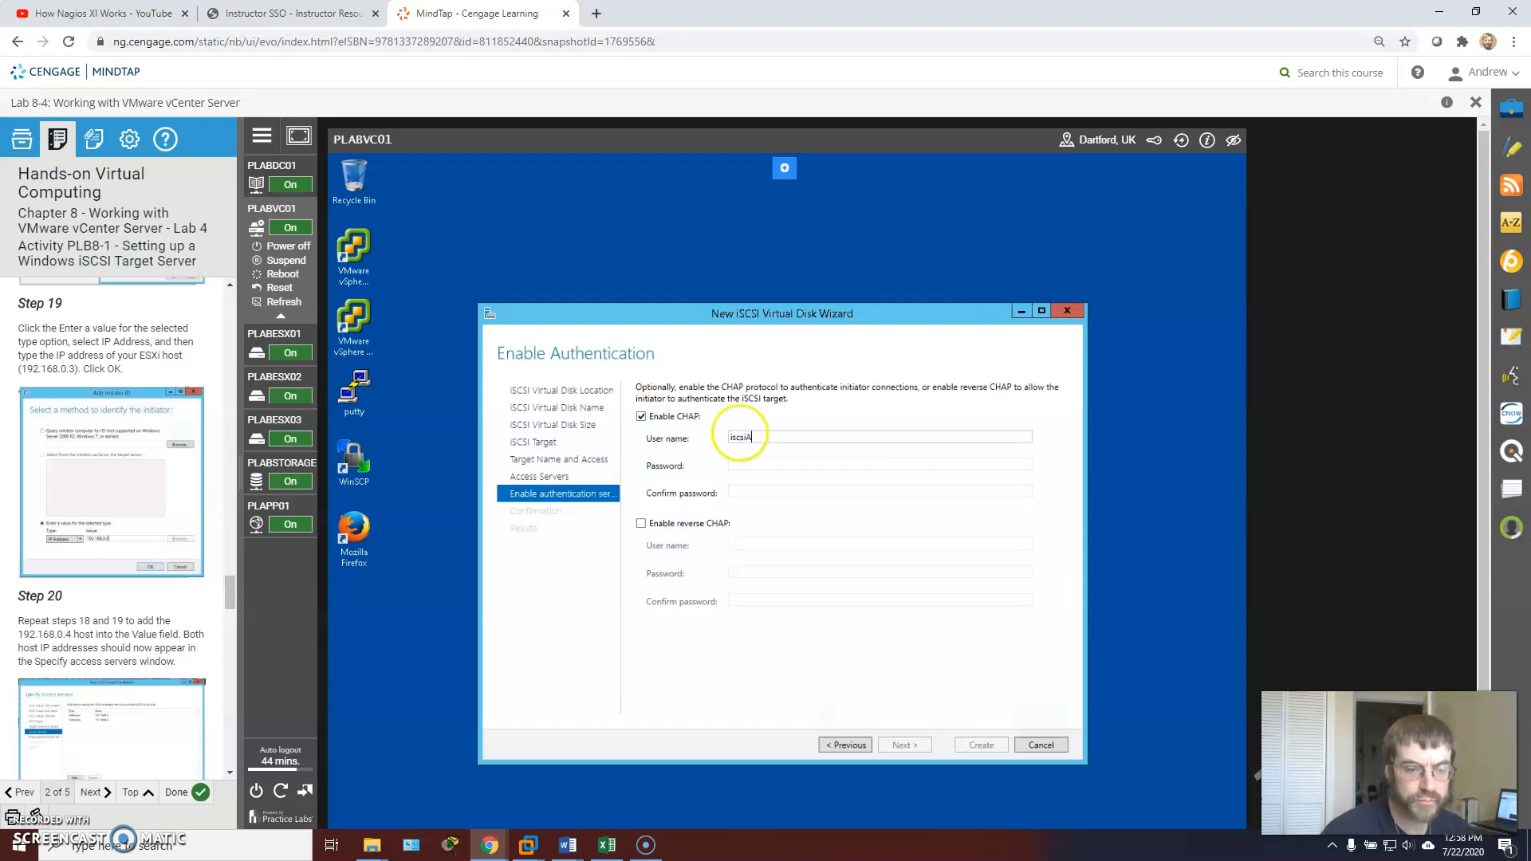
Step: Following lab step 22, enter and confirm a CHAP password of at least 12 characters, and continue to the confirmation page
scroll(103, 518, "down", 7)
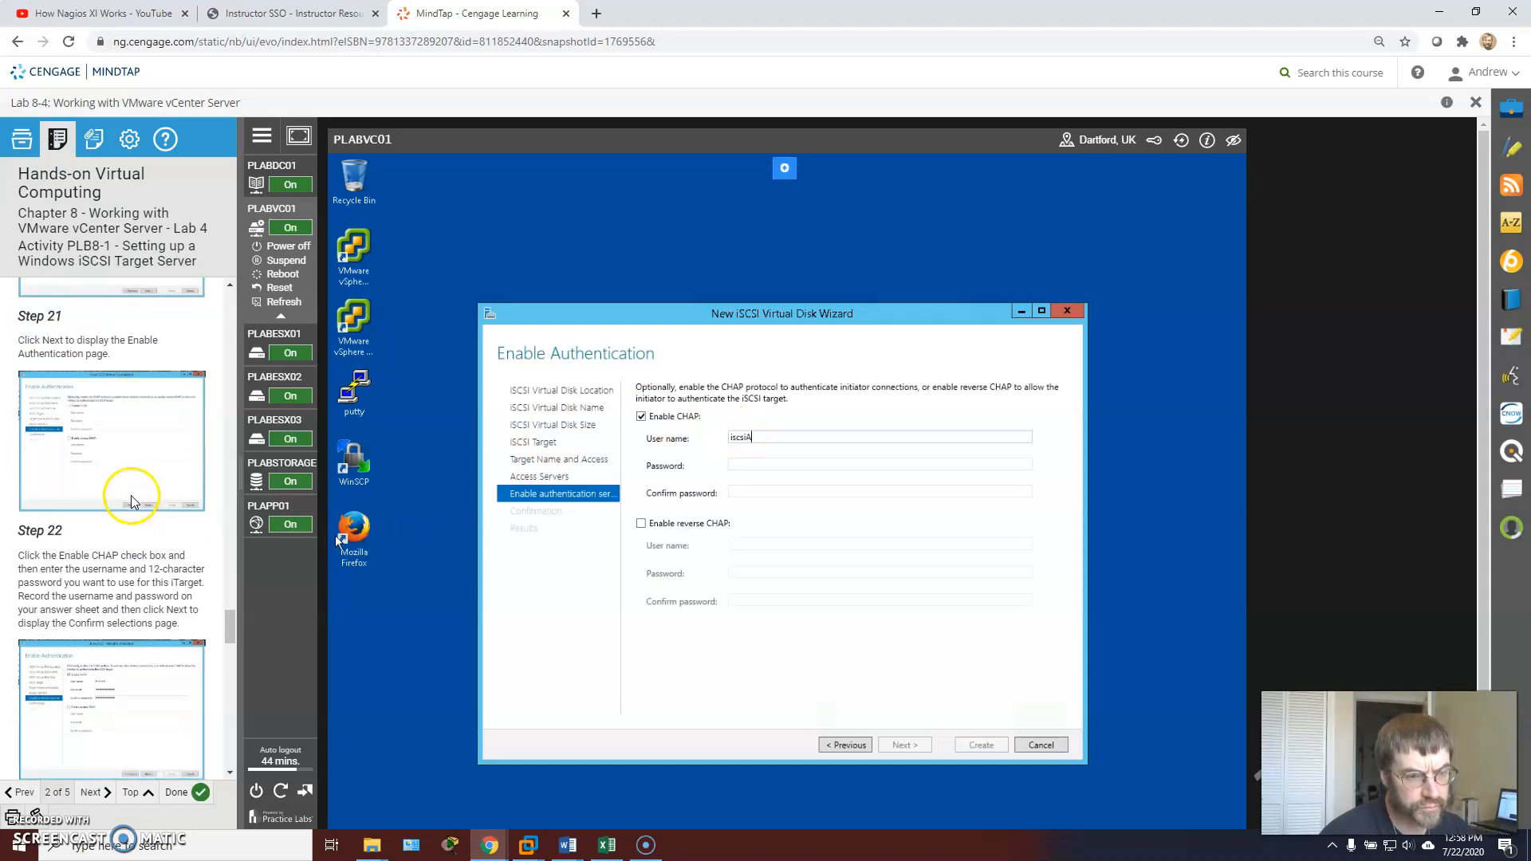
scroll(132, 502, "down", 1)
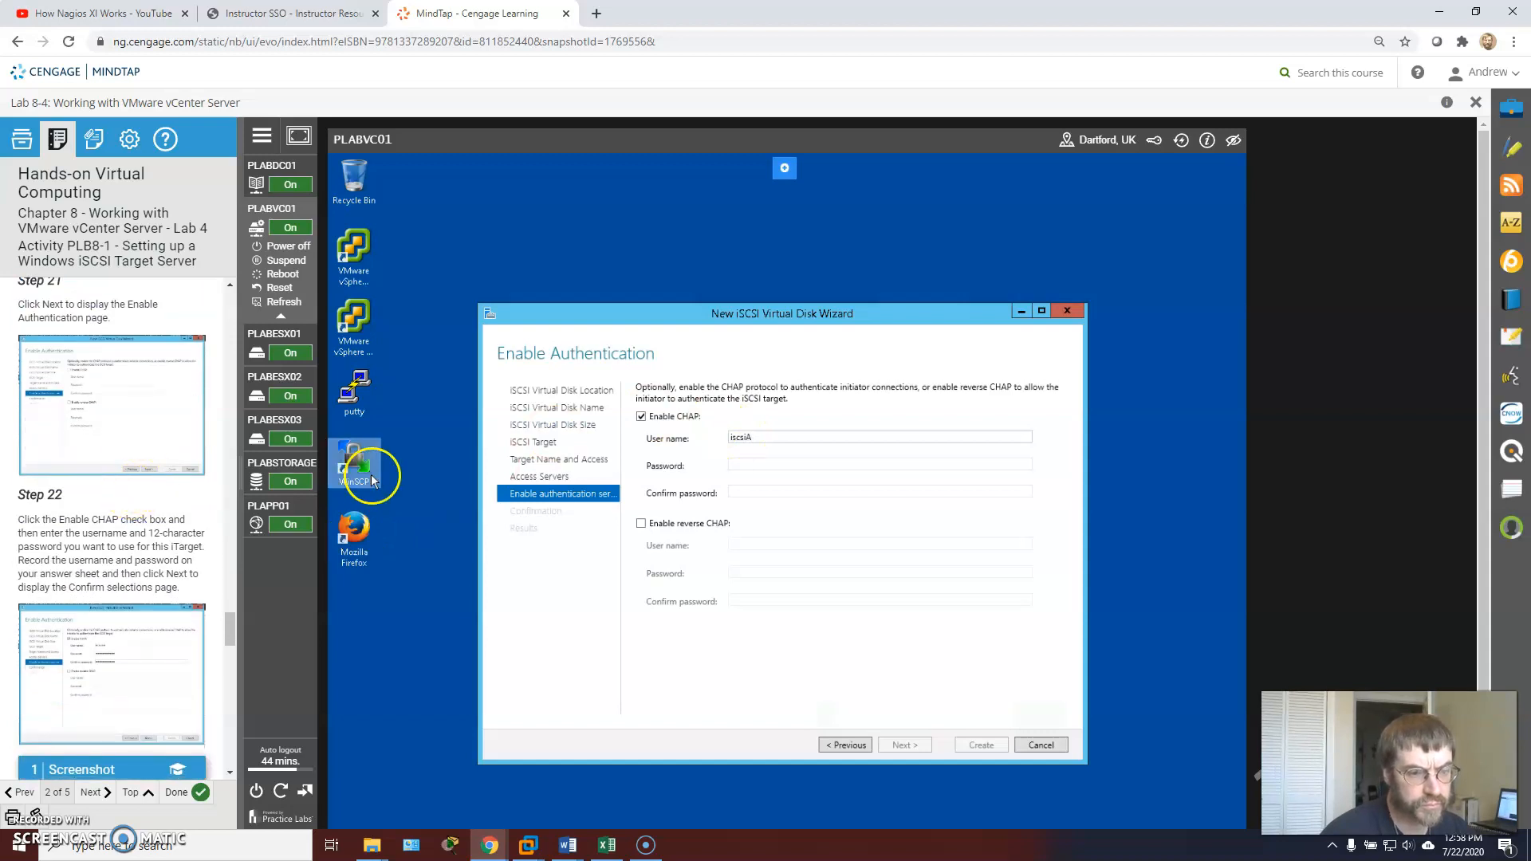
left_click(758, 465)
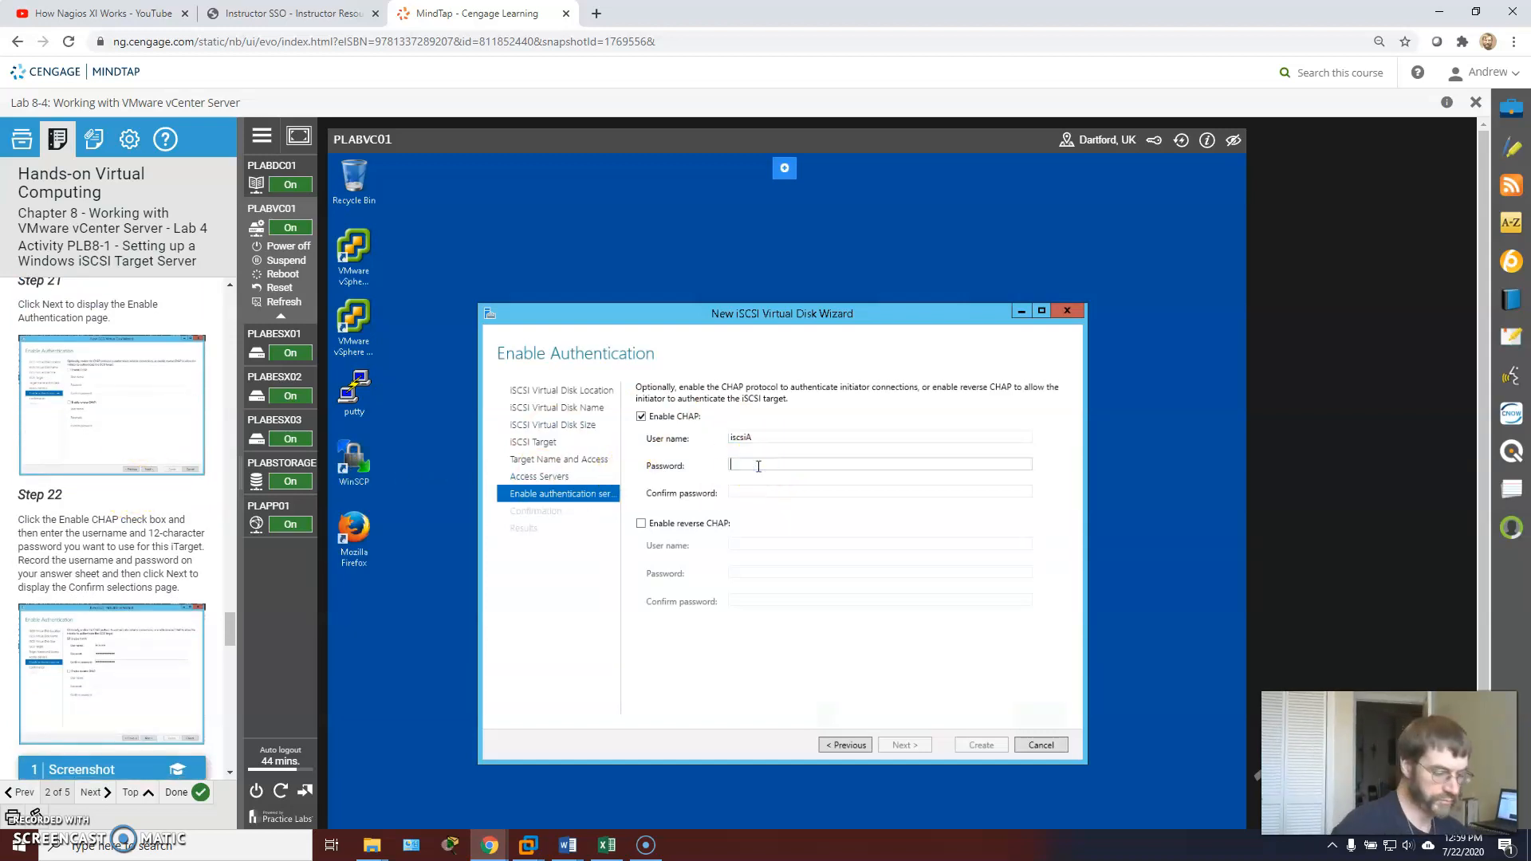
type("P")
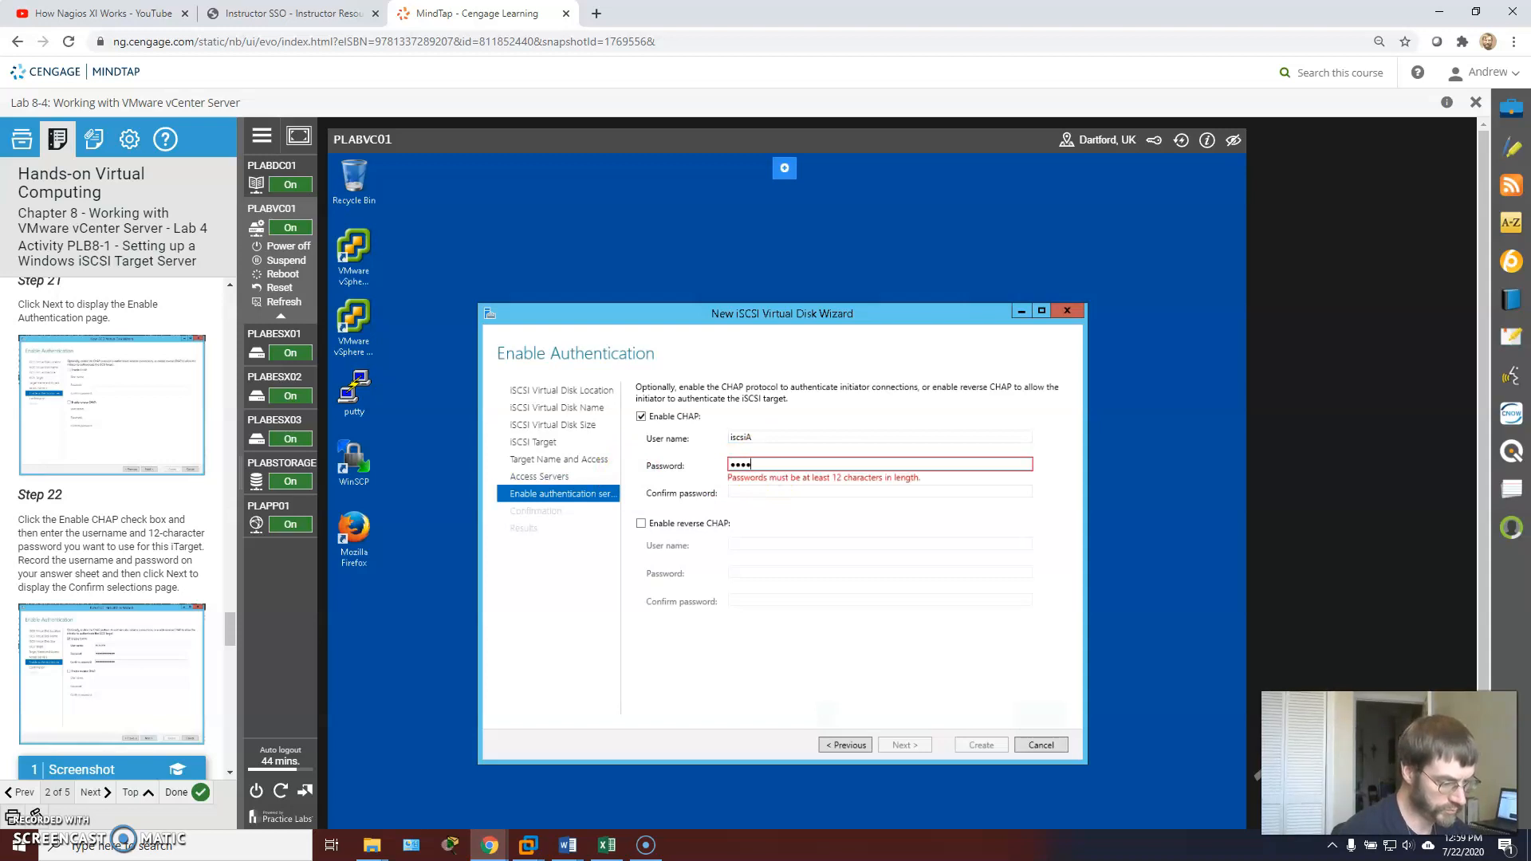
type("•••••••••••")
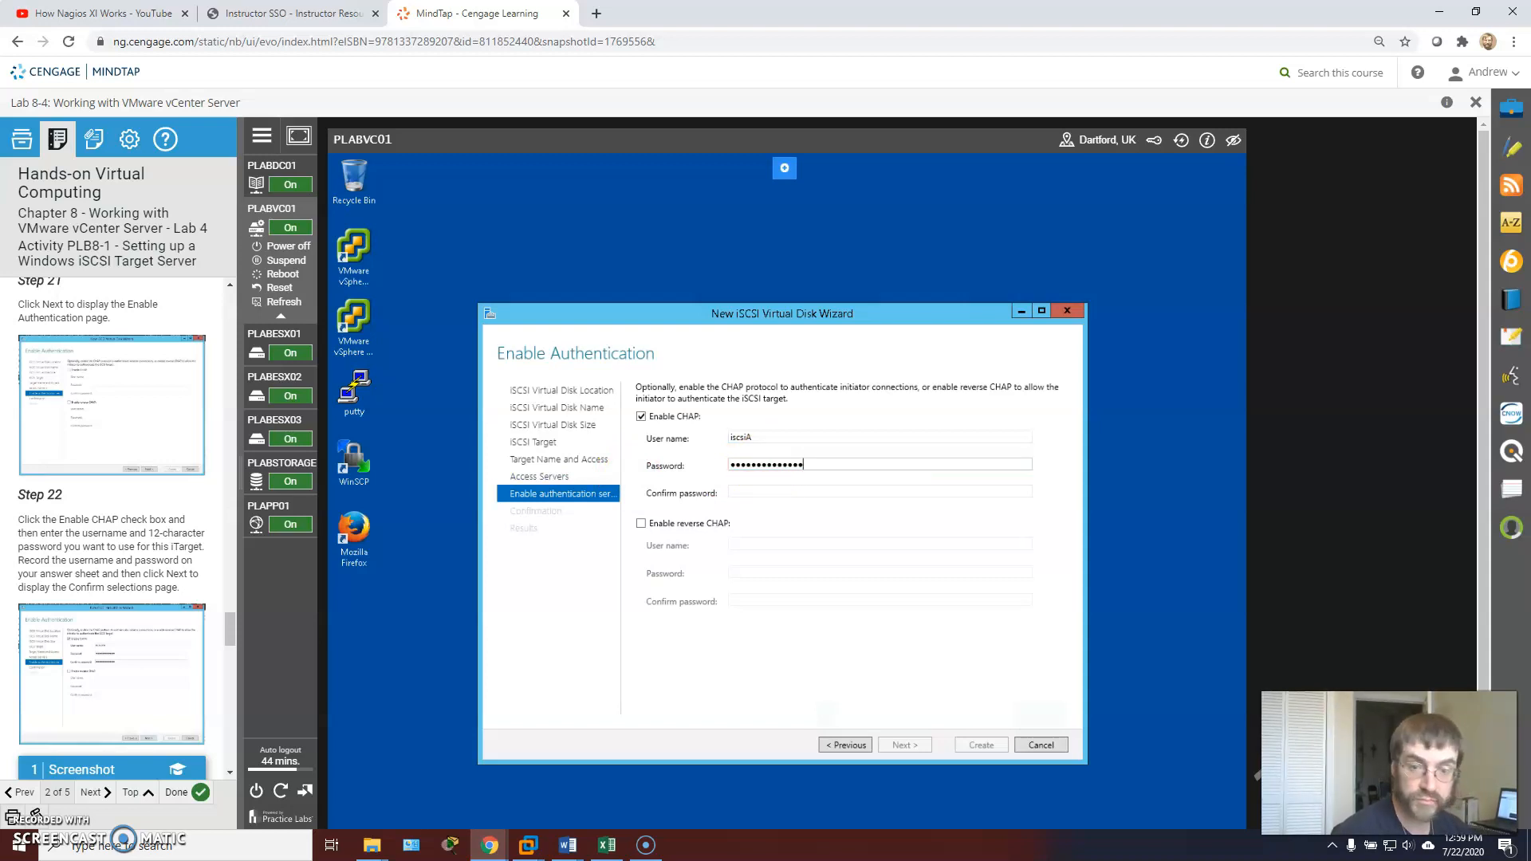
key("Tab")
type("Pas")
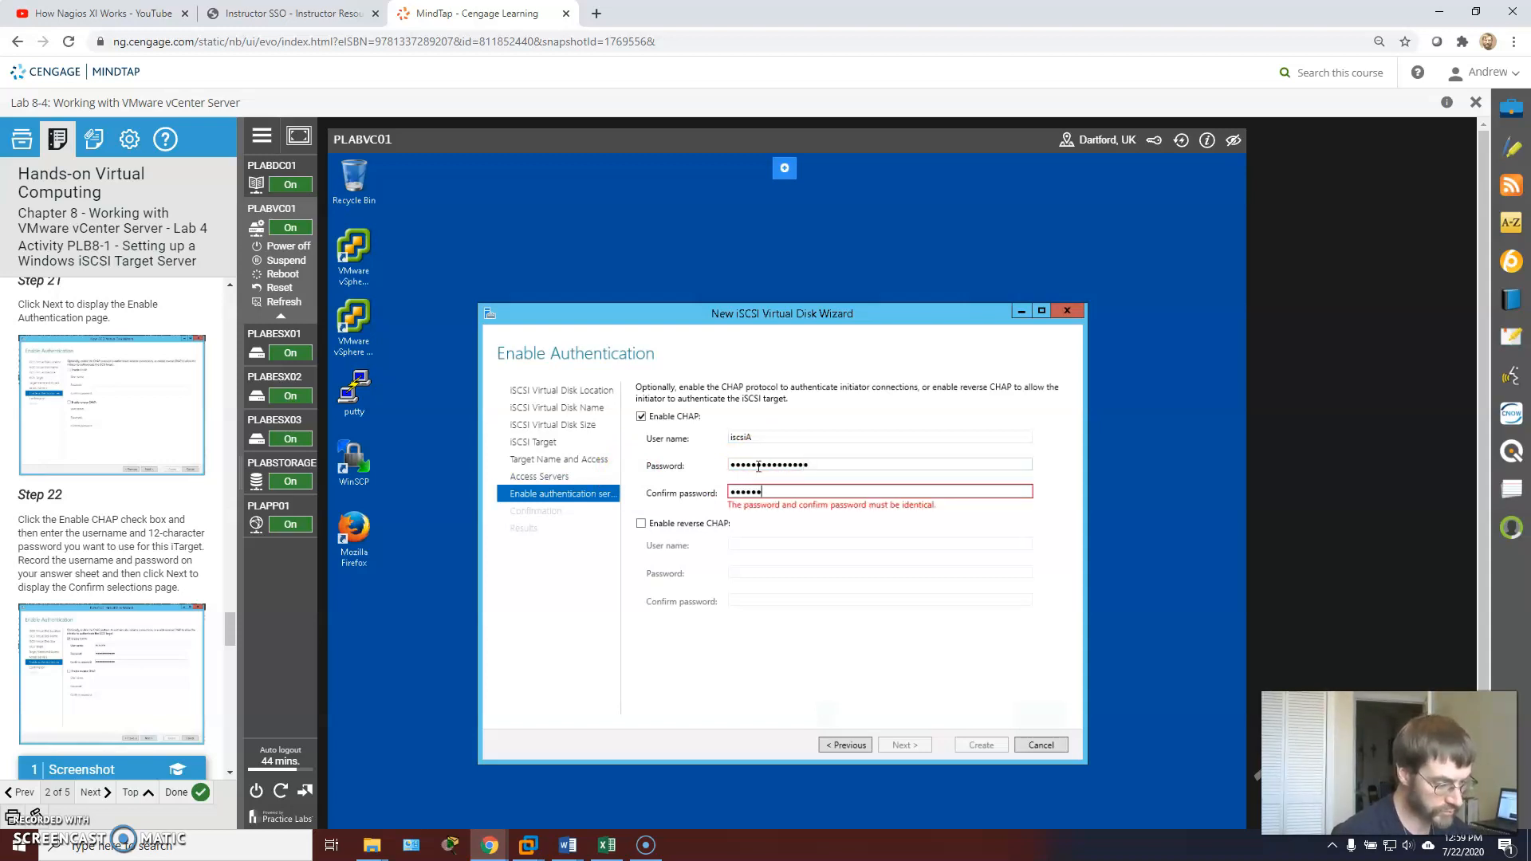
type("•••••••••••")
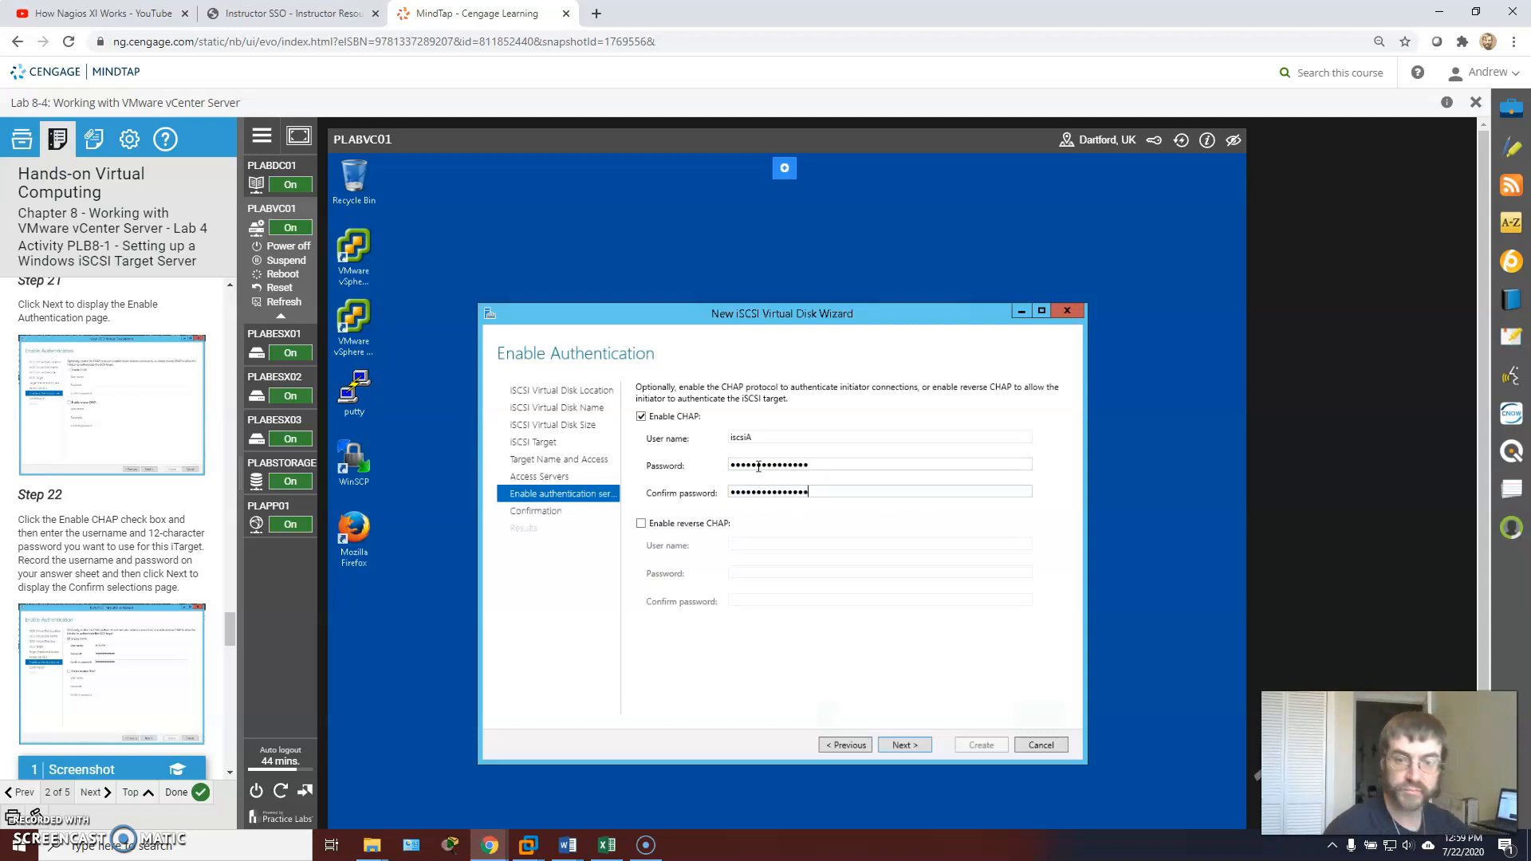
left_click(907, 744)
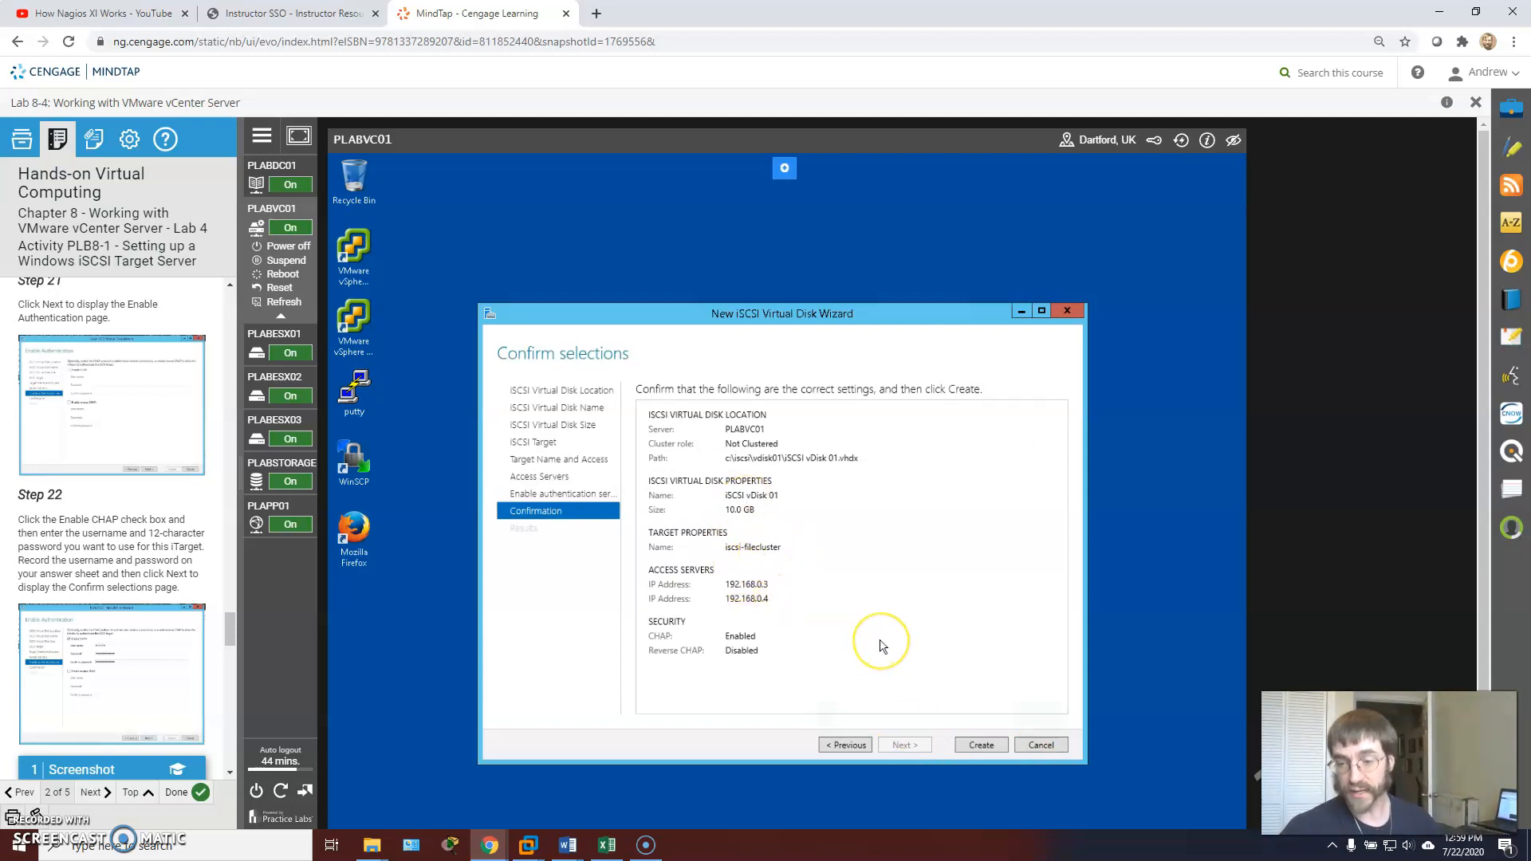
Step: Create the iSCSI virtual disk with the confirmed settings and close the wizard once it finishes
scroll(74, 668, "down", 2)
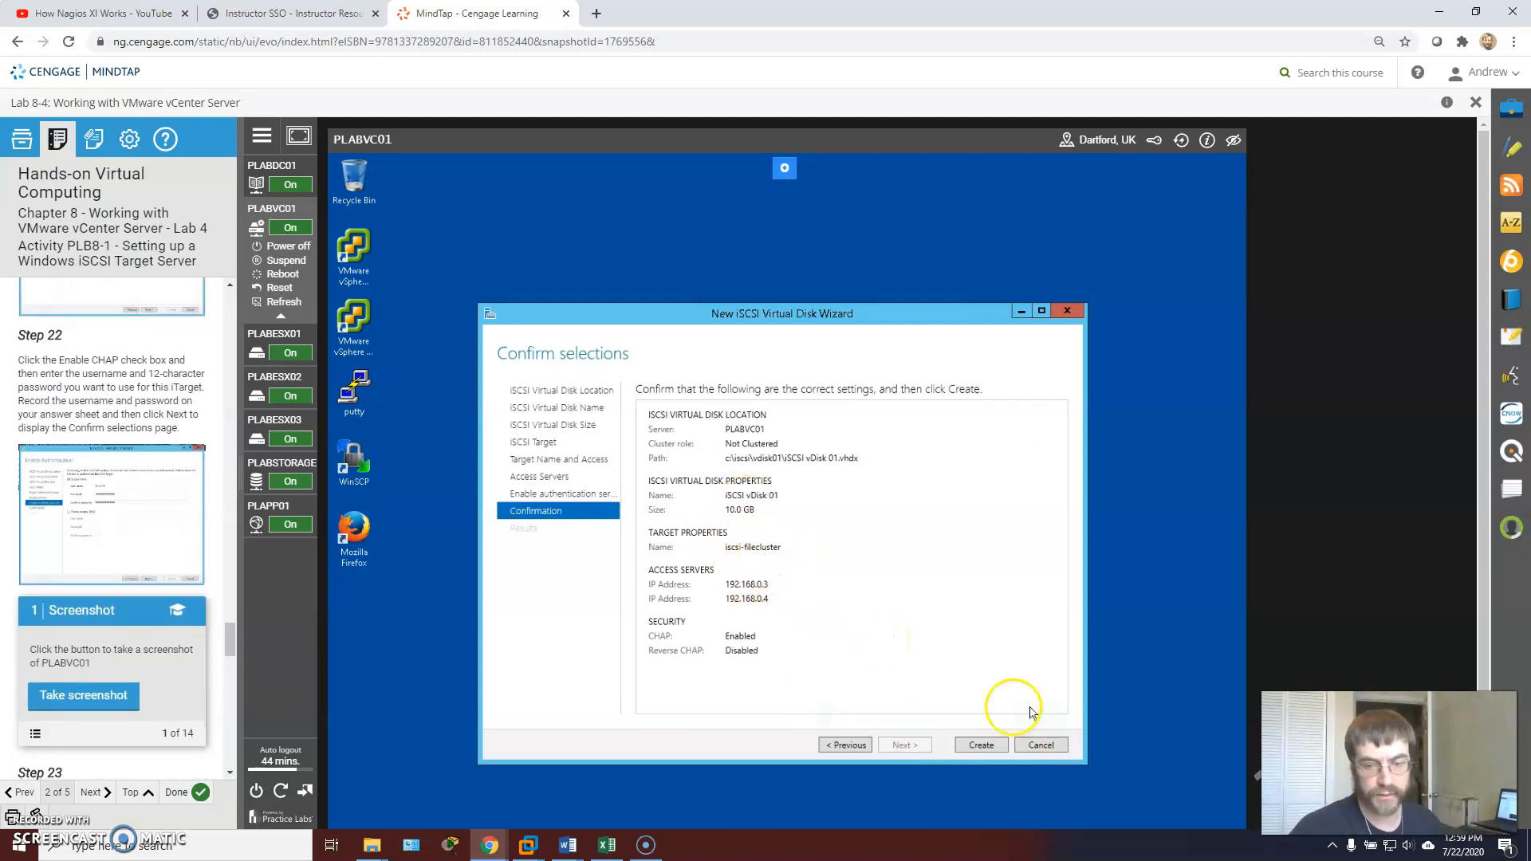
left_click(981, 745)
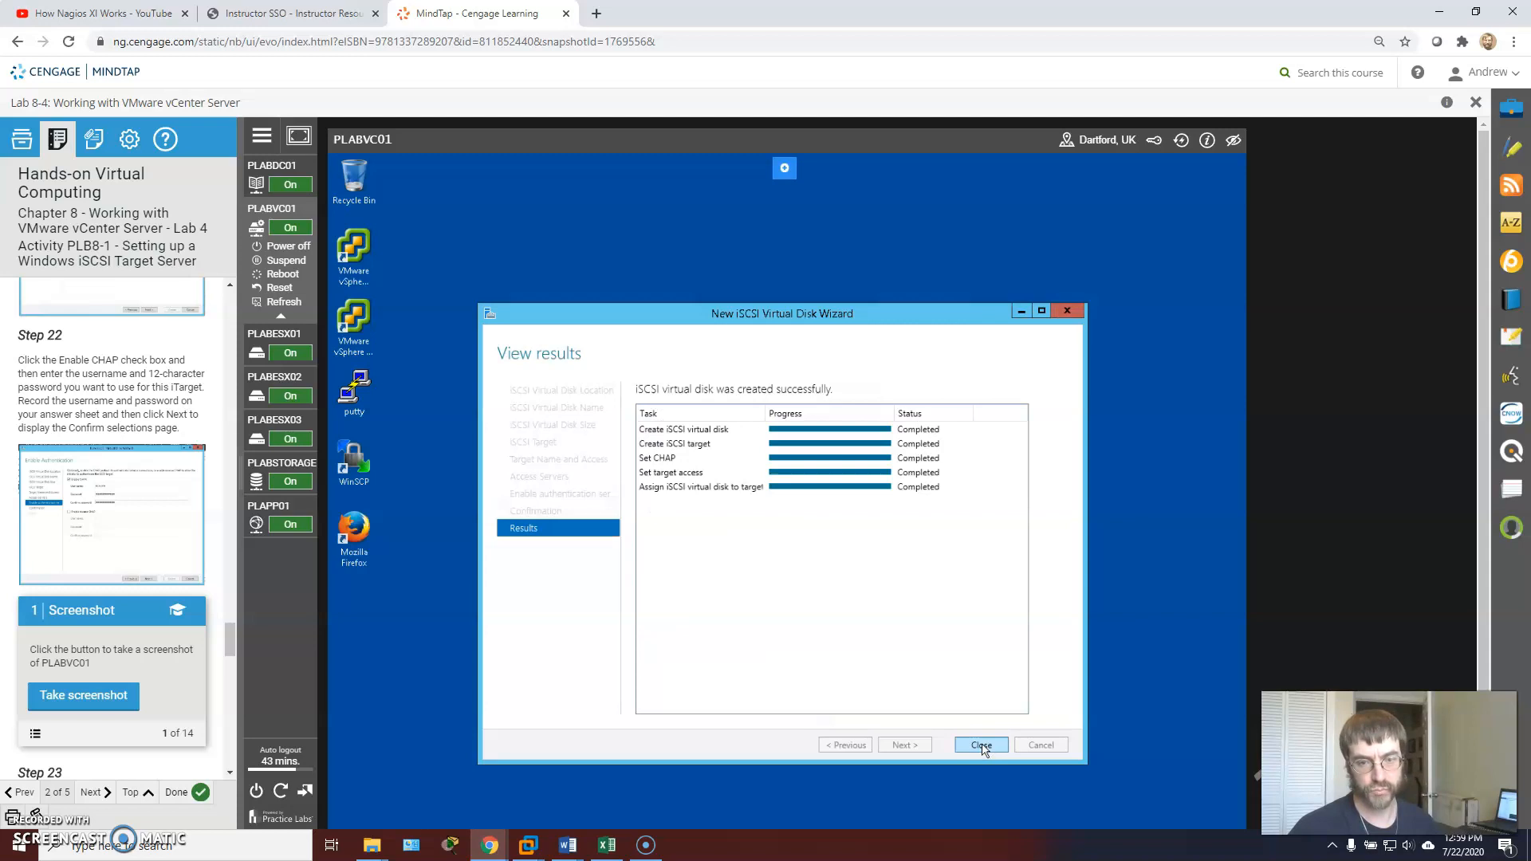
left_click(982, 745)
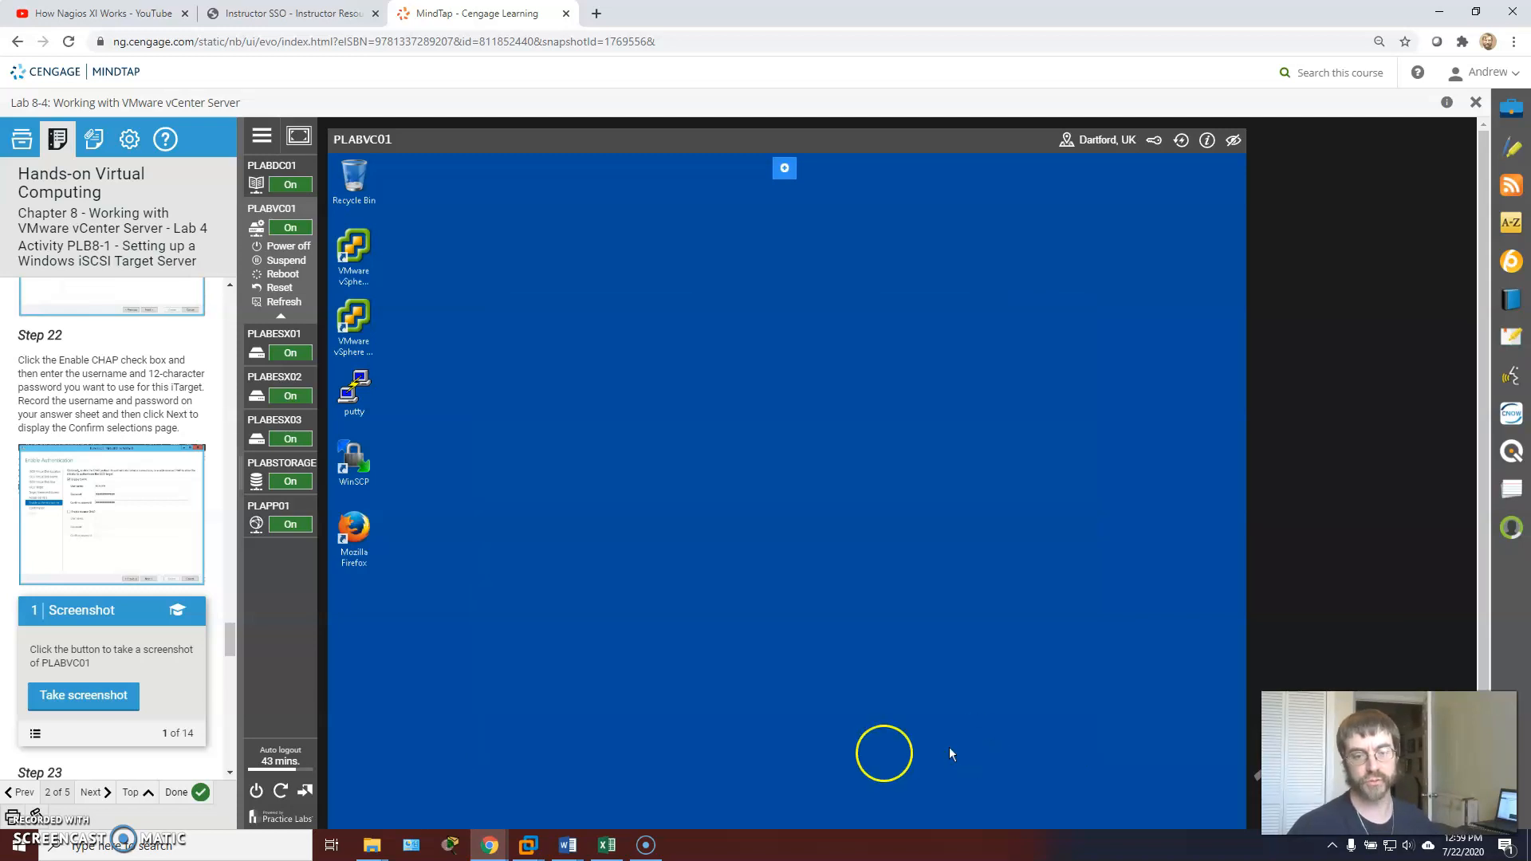
Step: Check the new disk file in the vdisk01 folder and its entry among the iSCSI virtual disks in Server Manager
left_click(477, 804)
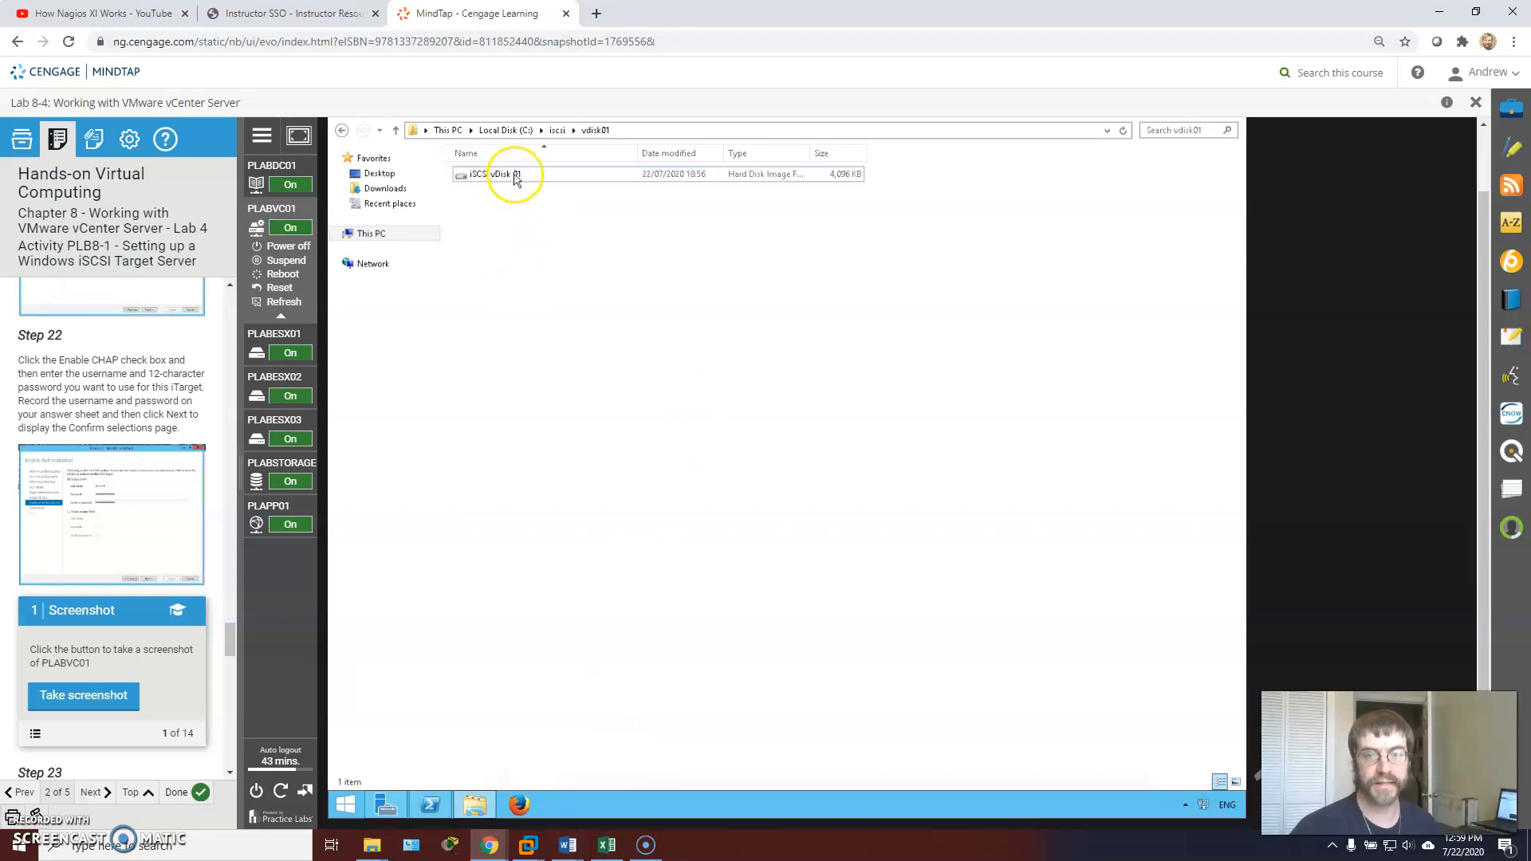
left_click(385, 806)
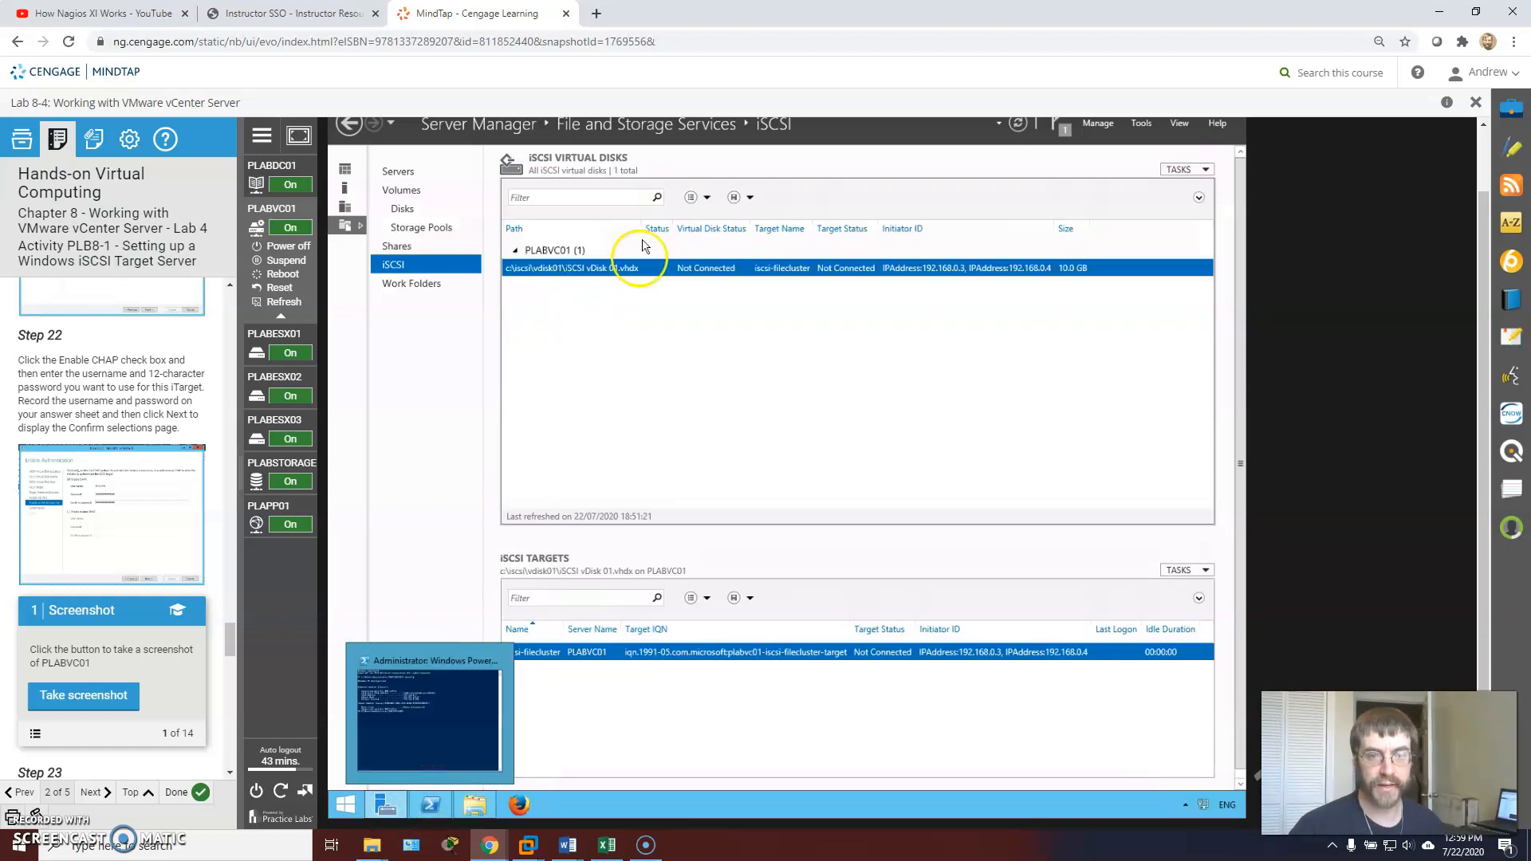